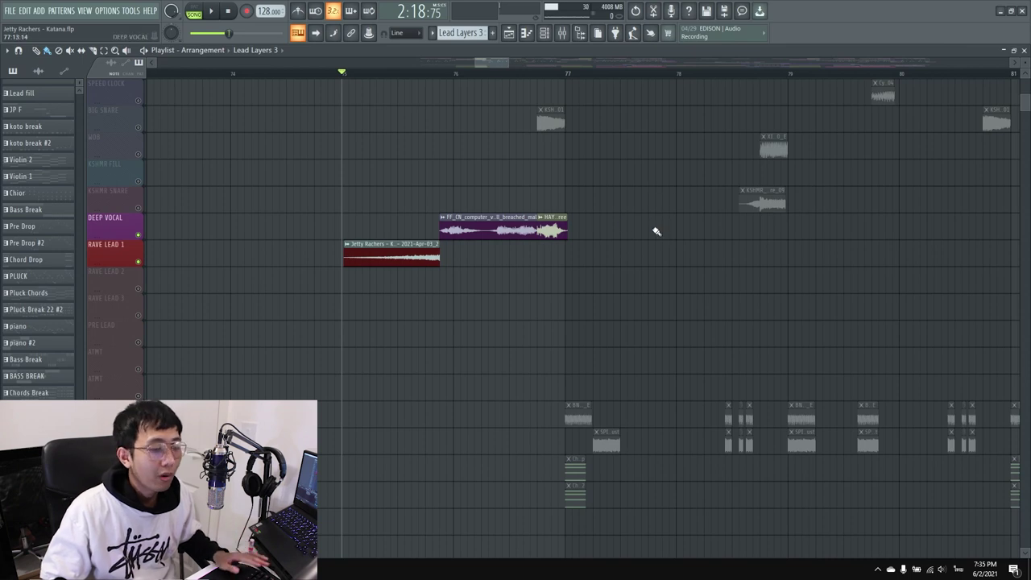
Step: Play the computer-voice clip on the DEEP VOCAL track from its start
click(443, 75)
ctrl+scroll(493, 152, up, 3)
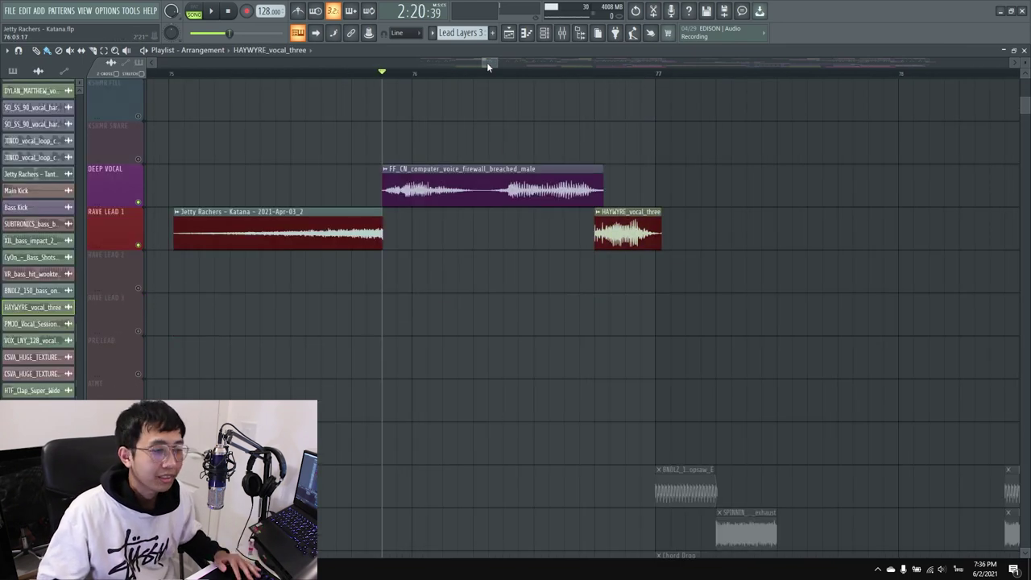
key(space)
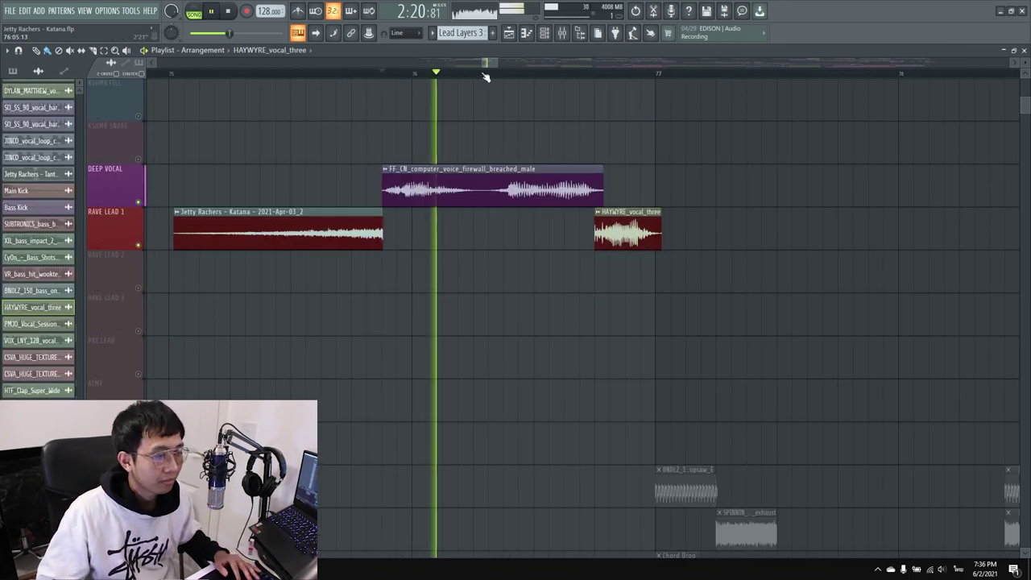
key(space)
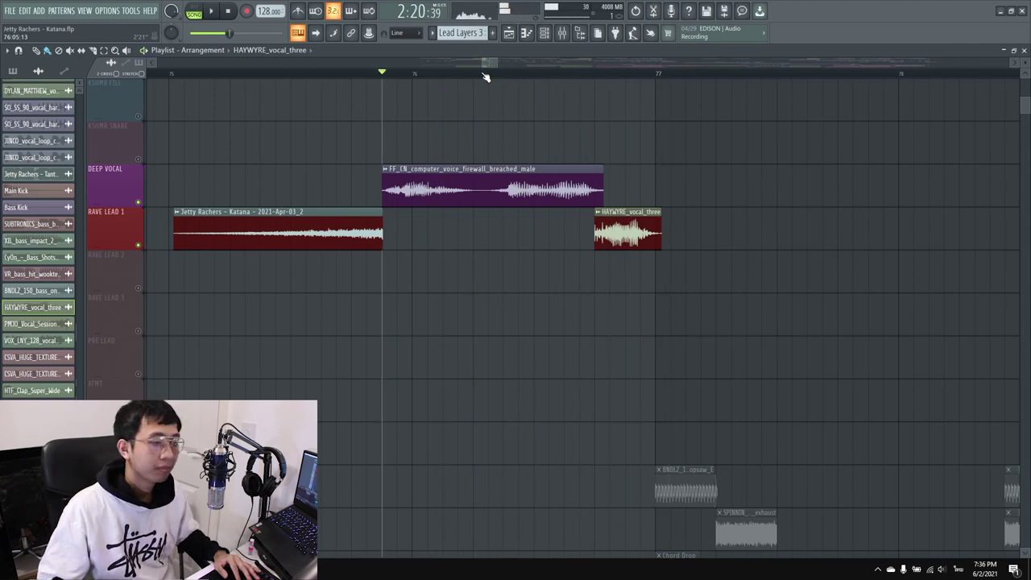
Step: Play the HAYWYRE_vocal_three clip on the RAVE LEAD 1 track on its own
click(594, 75)
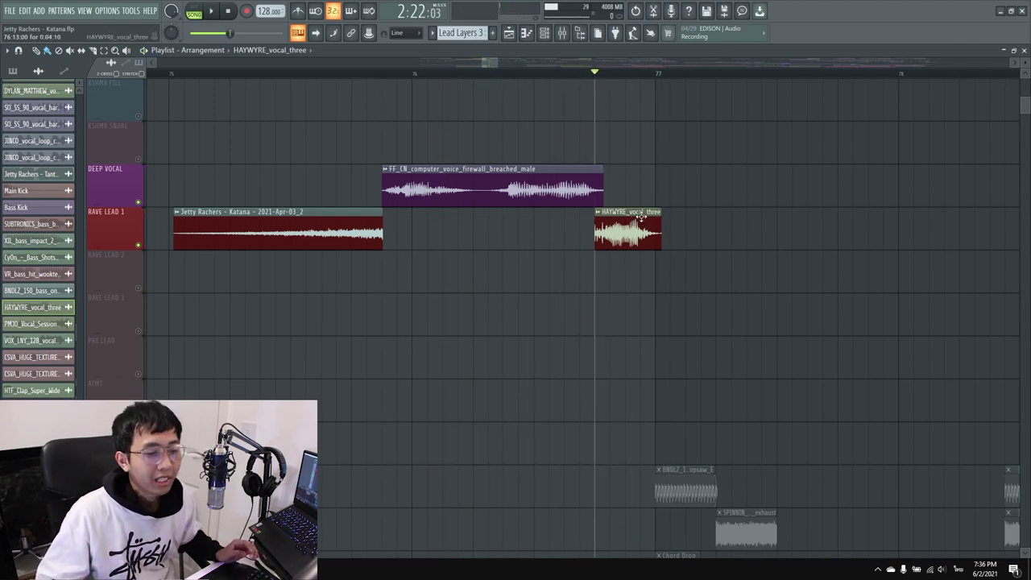
key(space)
key(space)
Step: Play both vocal clips in sequence, and again starting from within the Jetty Rachers - Katana clip that precedes them
click(385, 73)
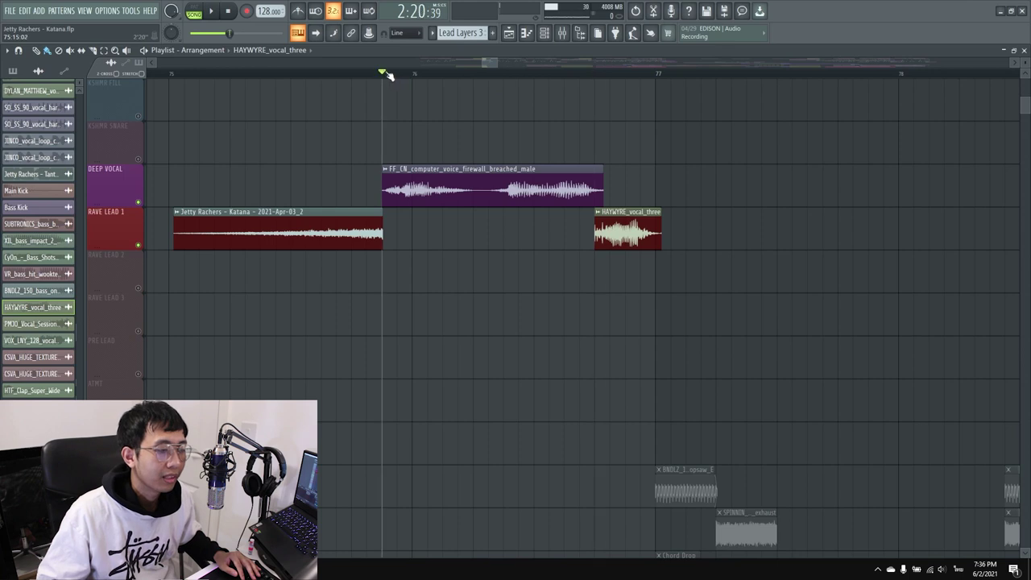
key(space)
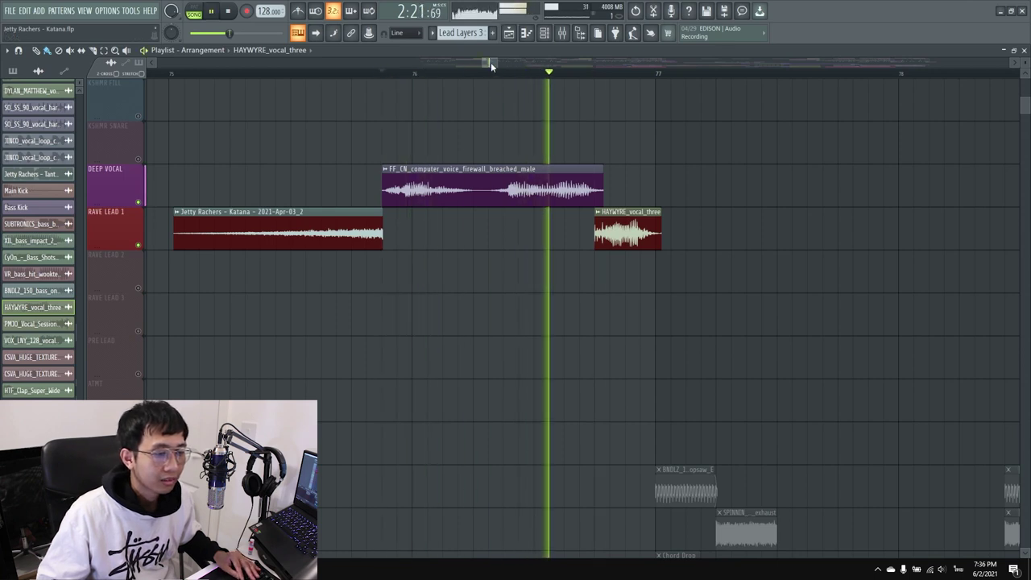
key(space)
click(262, 74)
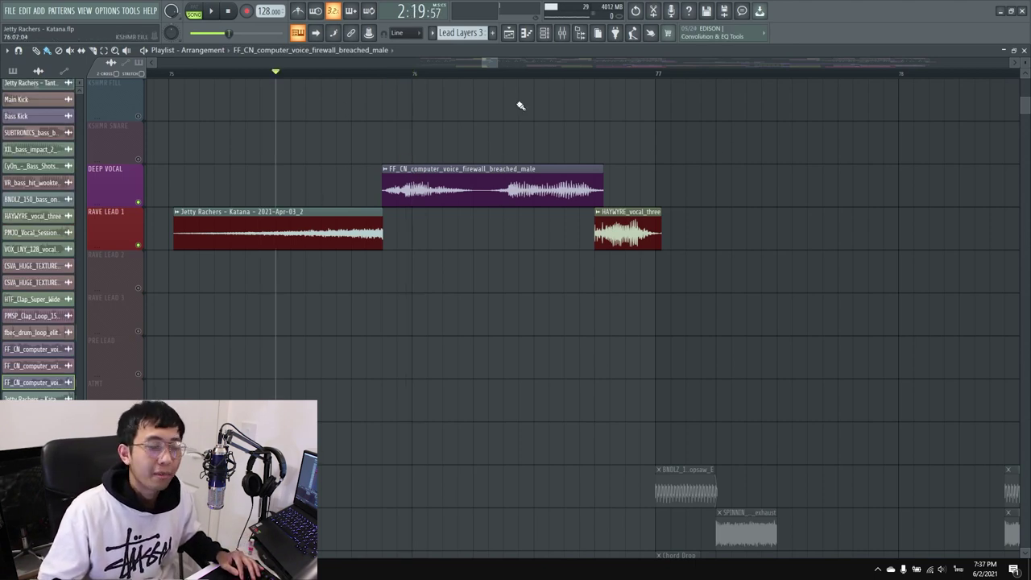
key(space)
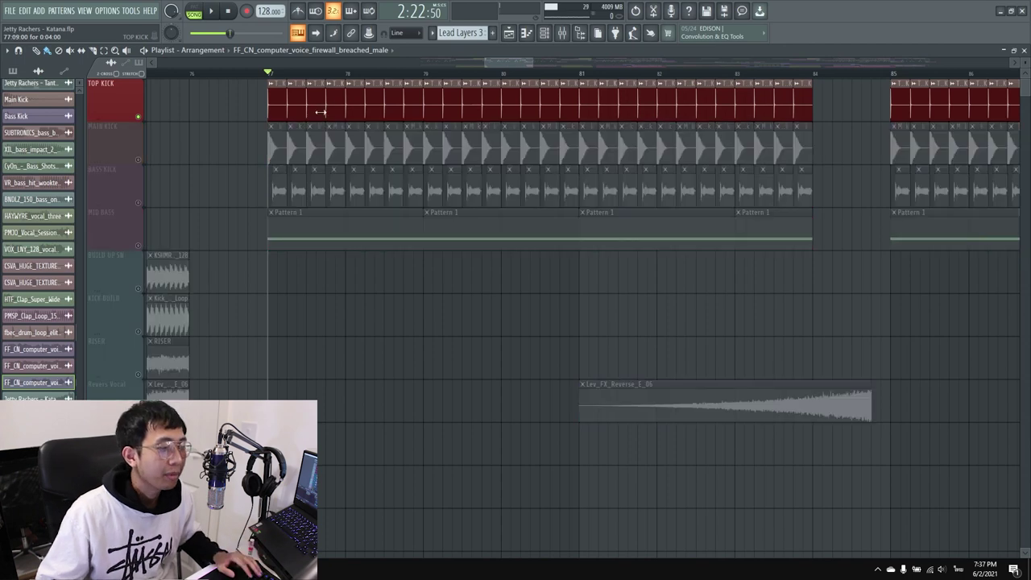
Step: Open the TOP KICK sample's settings and play that track, and solo and play the MAIN KICK track
ctrl+scroll(321, 112, up, 2)
double_click(316, 110)
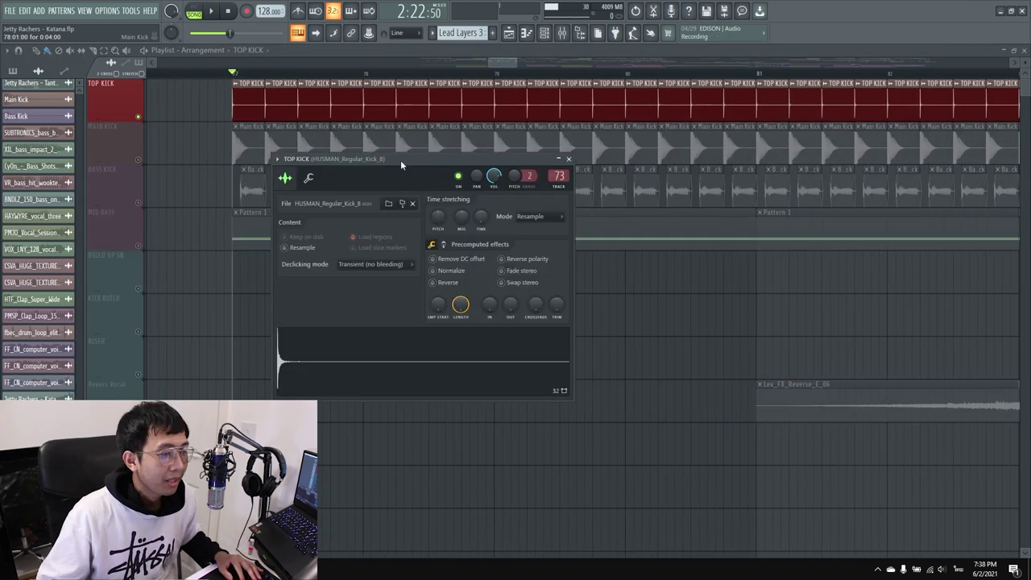
key(space)
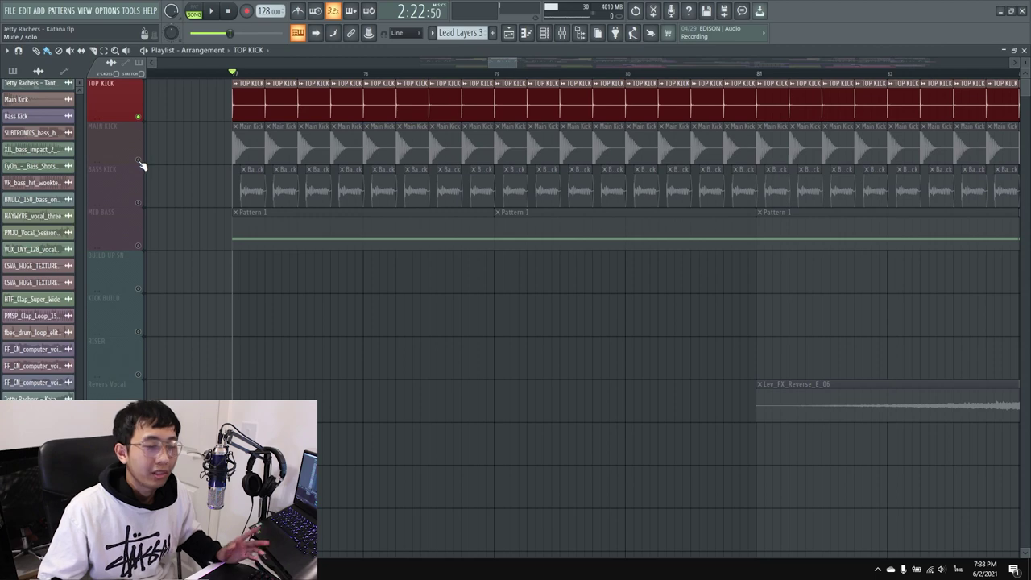
right_click(139, 161)
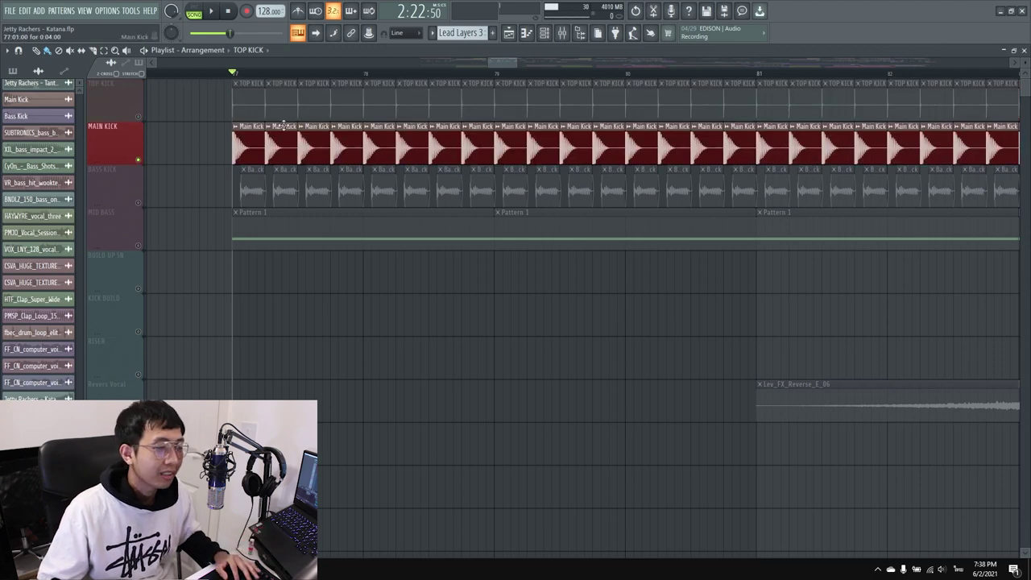
key(space)
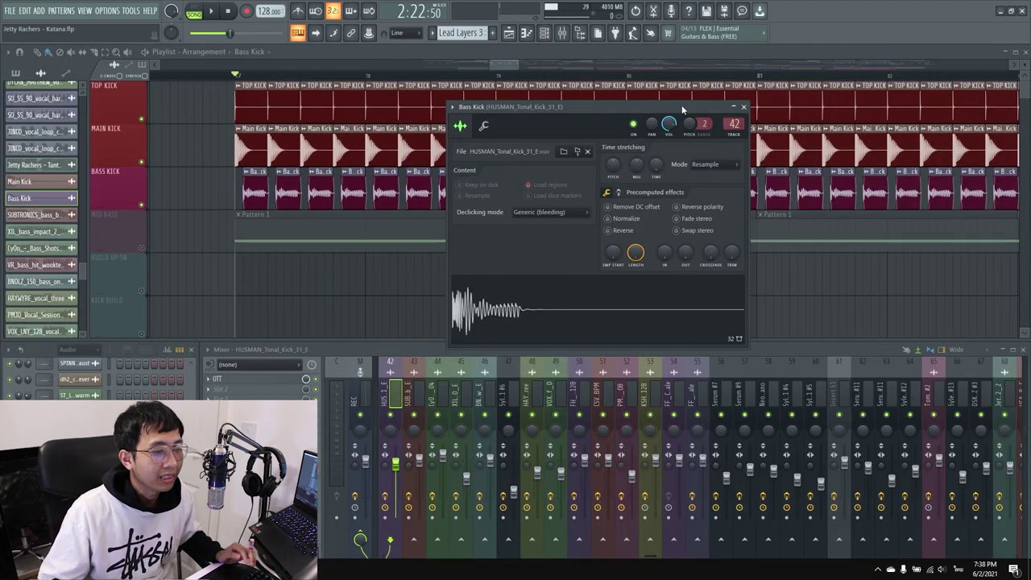
Step: Open the OTT compressor on the Bass Kick's mixer track beside its sample settings to examine it
drag(682, 105, 705, 106)
scroll(673, 388, up, 5)
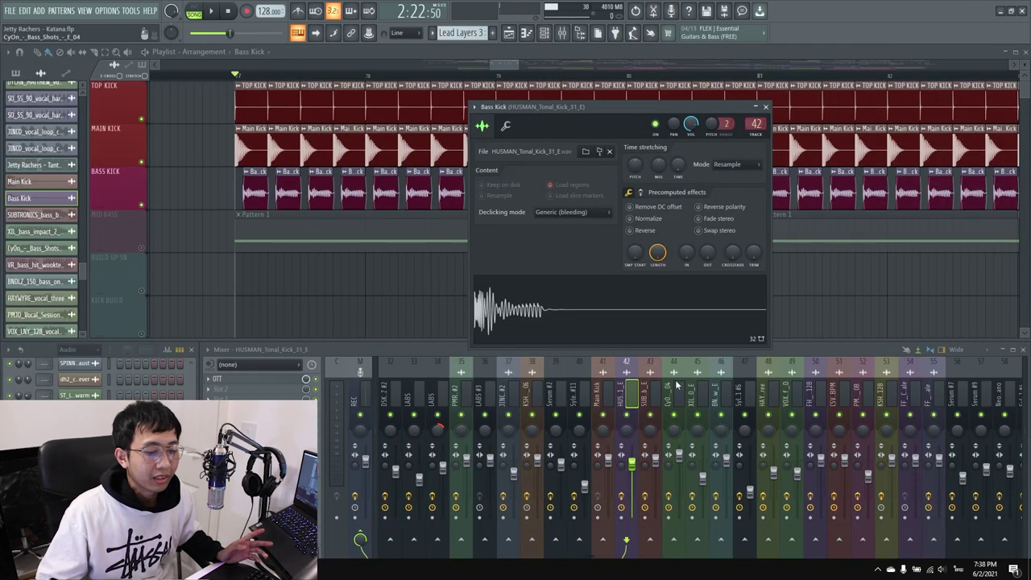
click(275, 380)
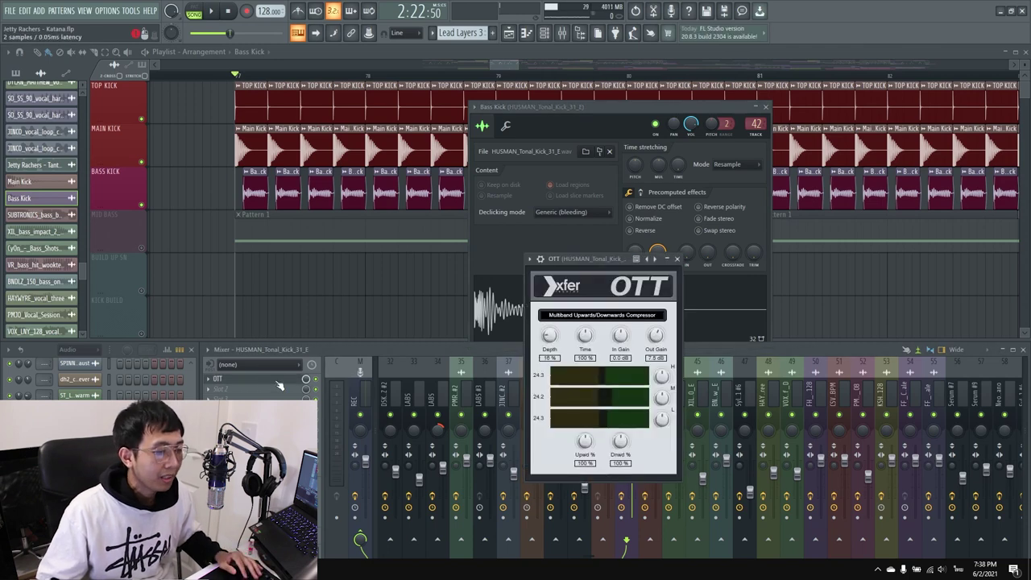
drag(588, 263, 503, 266)
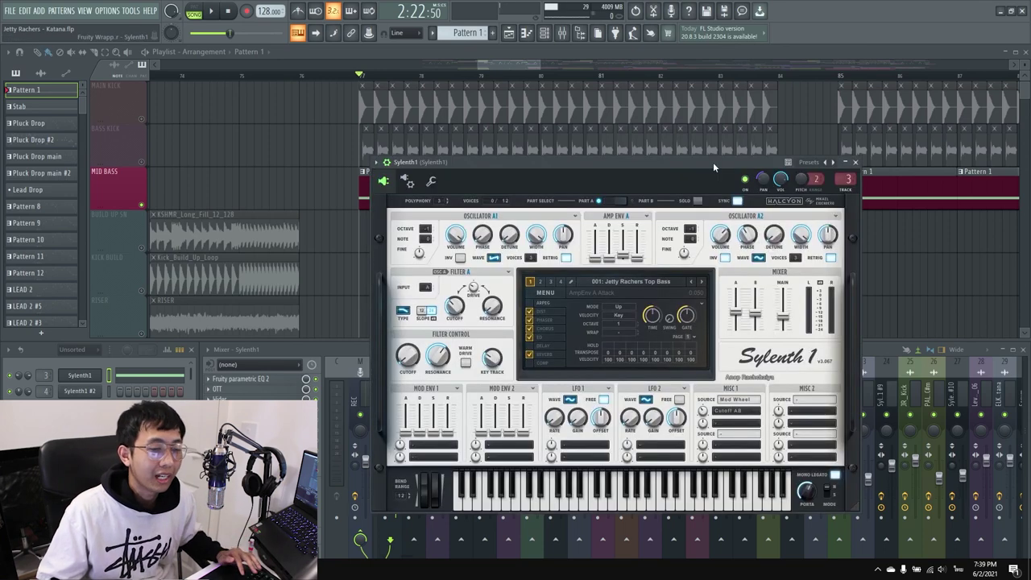
Step: Play the MID BASS pattern with its Sylenth1 patch on display, and close the synth
drag(713, 162, 756, 148)
key(space)
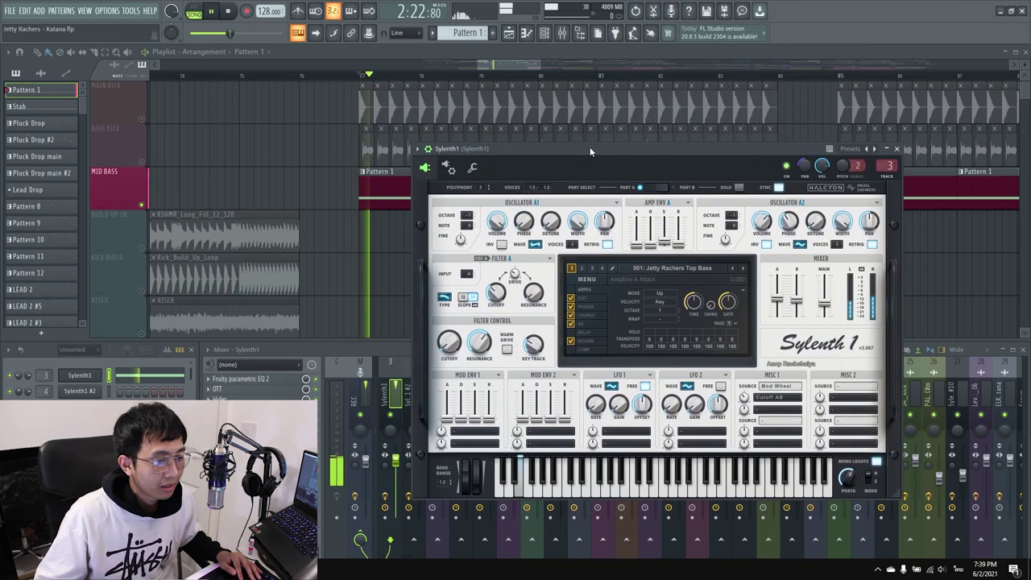
click(896, 148)
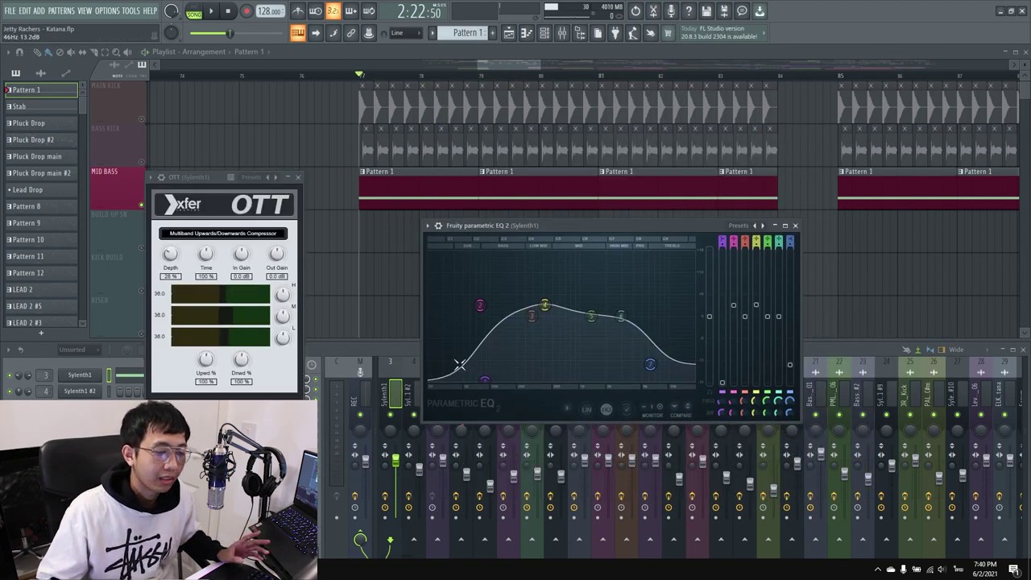
Step: Examine the Fruity Parametric EQ 2, OTT and LFOTool settings on the Sylenth1 mixer track, and play the kick and bass tracks together
drag(247, 177, 593, 150)
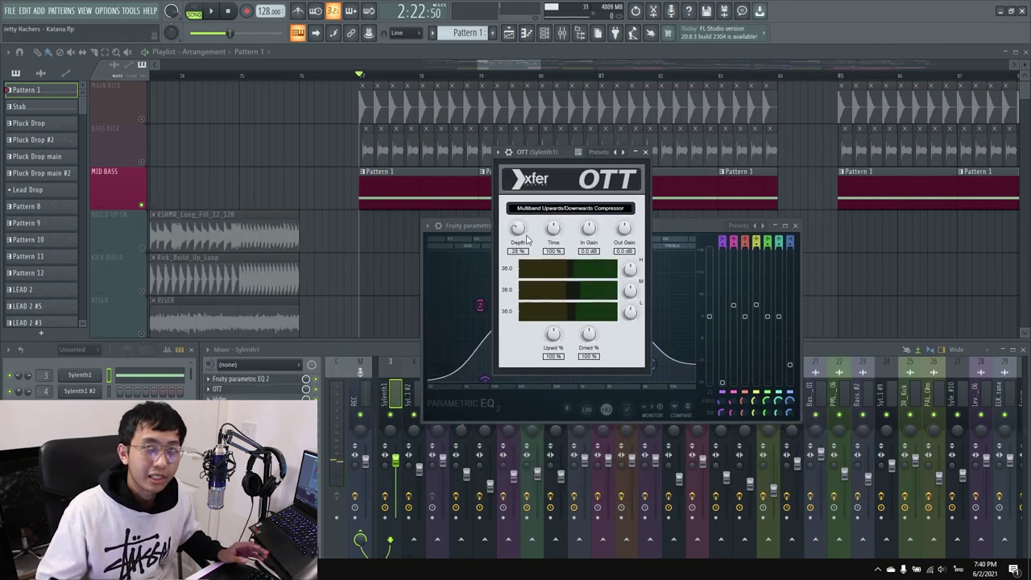
drag(698, 266, 646, 354)
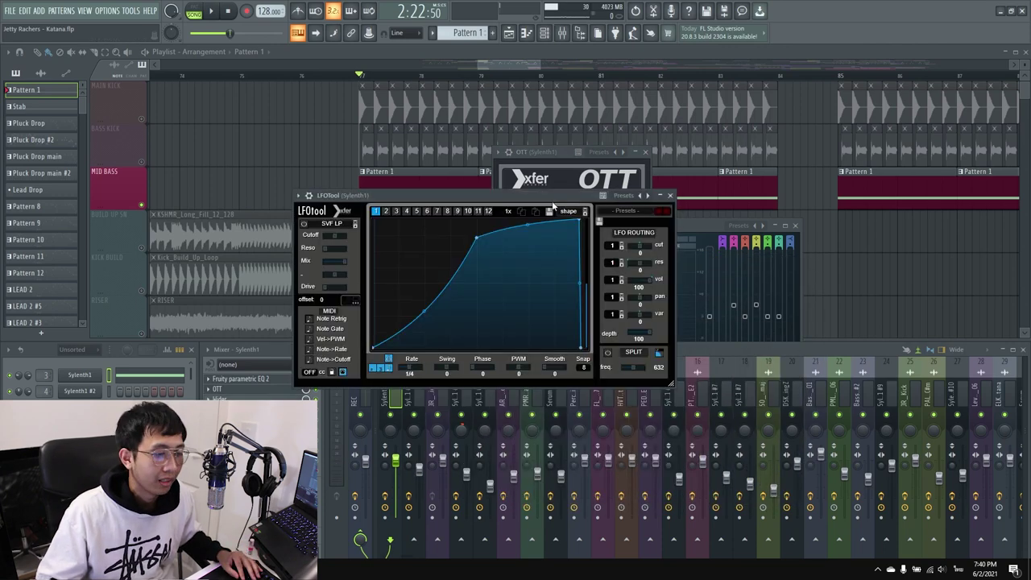
drag(552, 201, 629, 202)
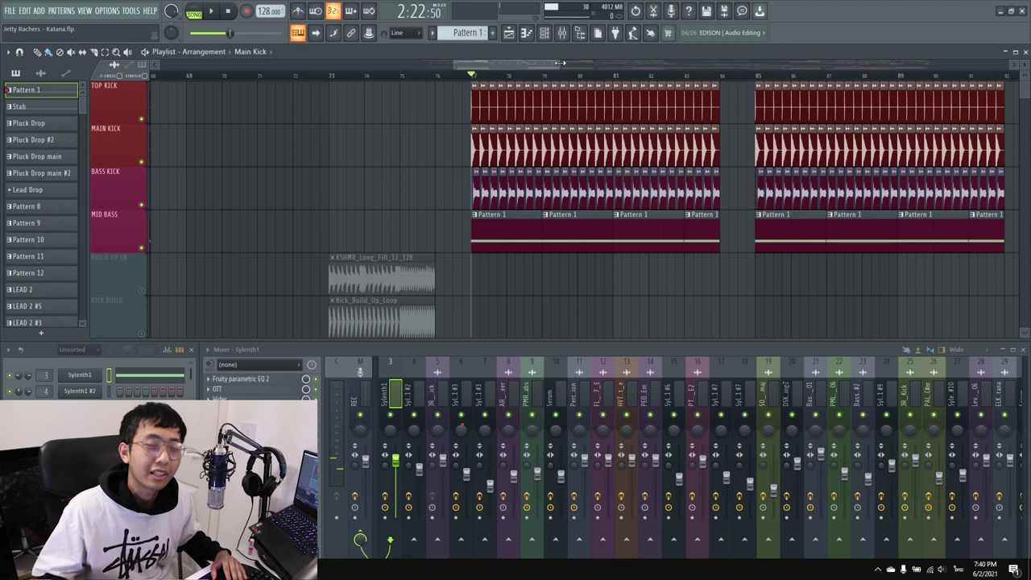
key(space)
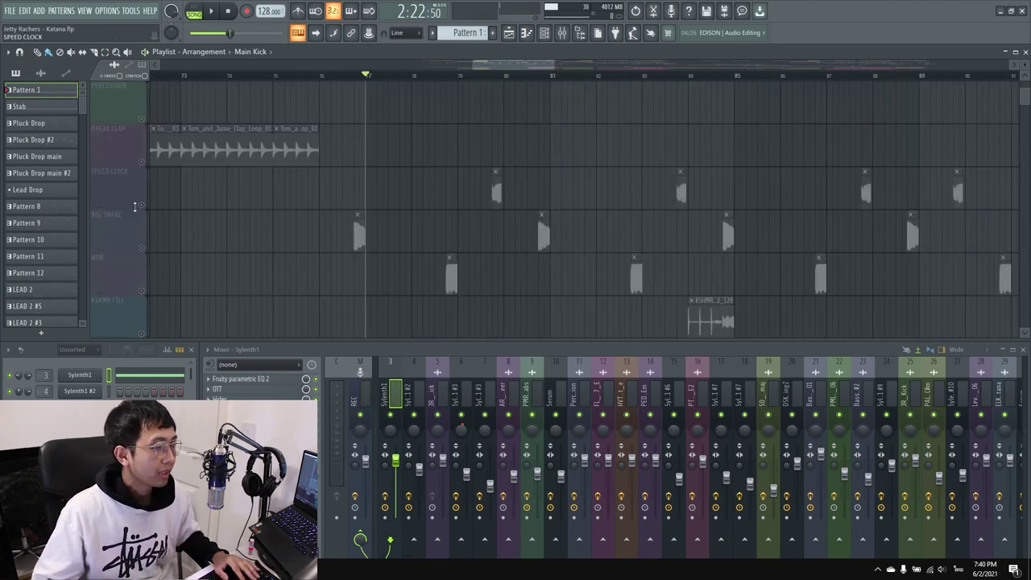
Step: Solo the SPEED CLOCK track and play its CyOn bass shot clip from the clip's start
right_click(141, 205)
right_click(141, 205)
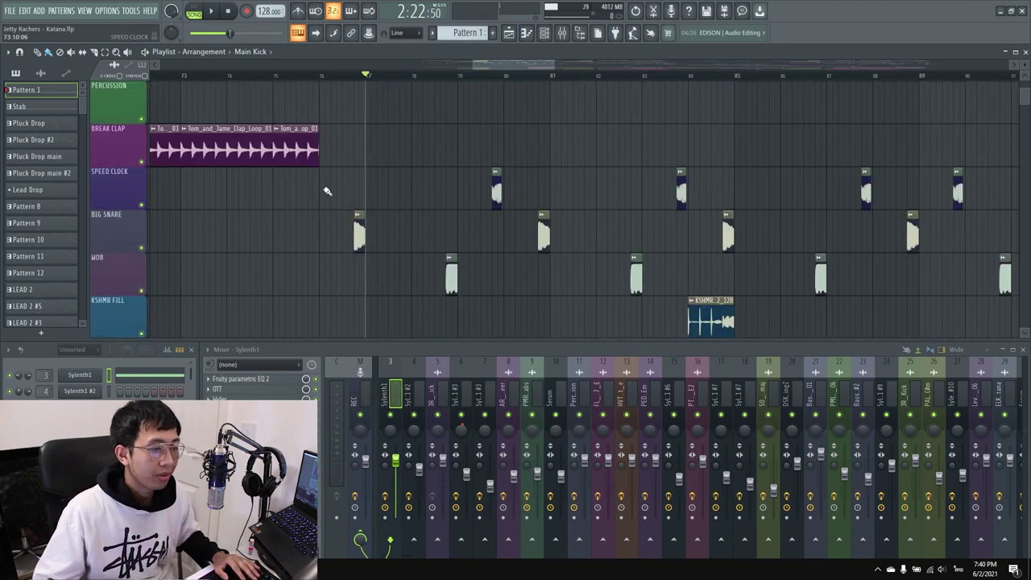
ctrl+scroll(571, 166, up, 3)
click(404, 77)
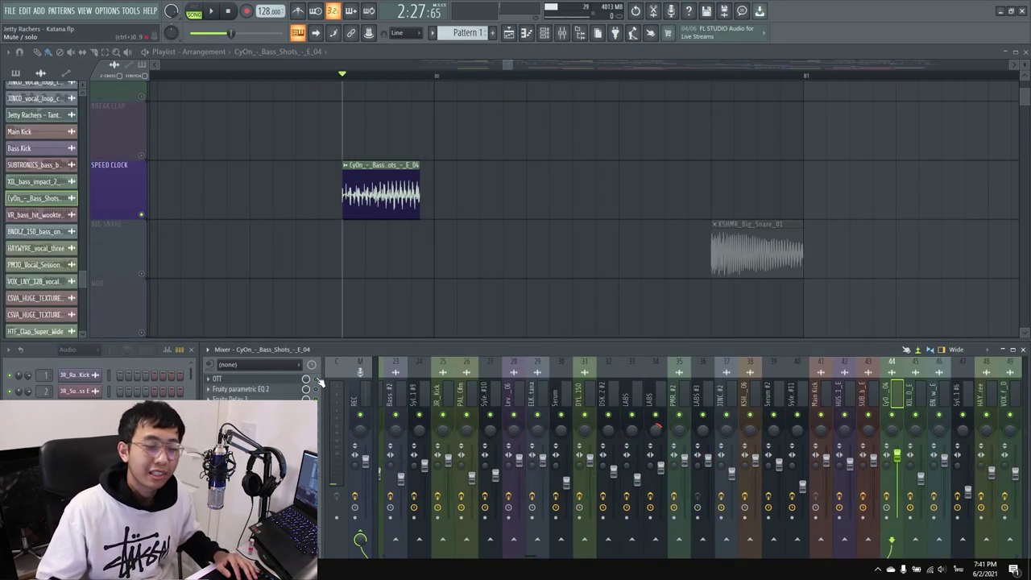
key(space)
key(space)
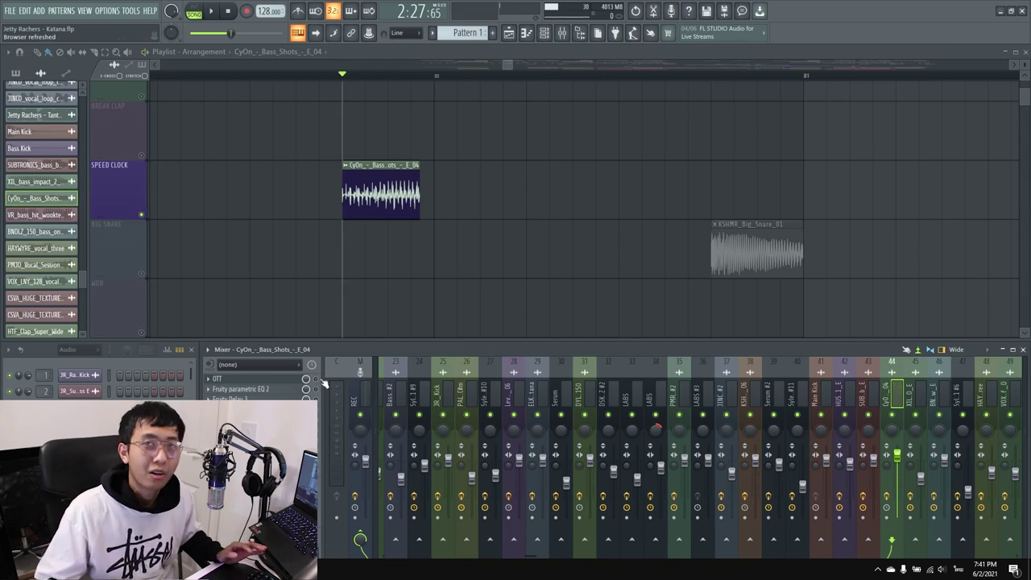
Step: Examine the OTT, Fruity Parametric EQ 2 and Fruity Delay 3 settings on the CyOn bass shot's mixer track, and replay the clip
click(300, 379)
drag(819, 262, 857, 253)
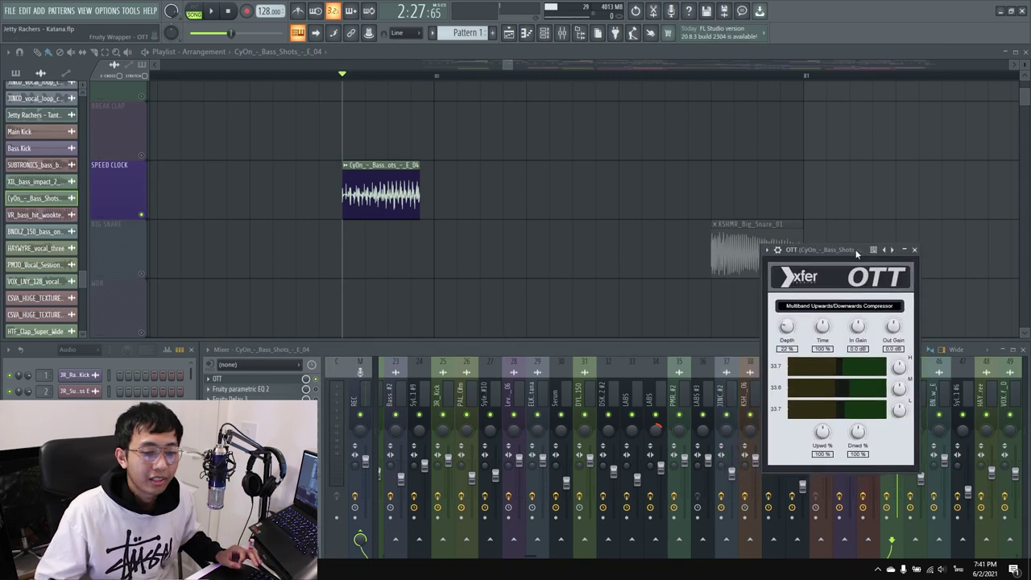
click(268, 391)
drag(612, 262, 575, 257)
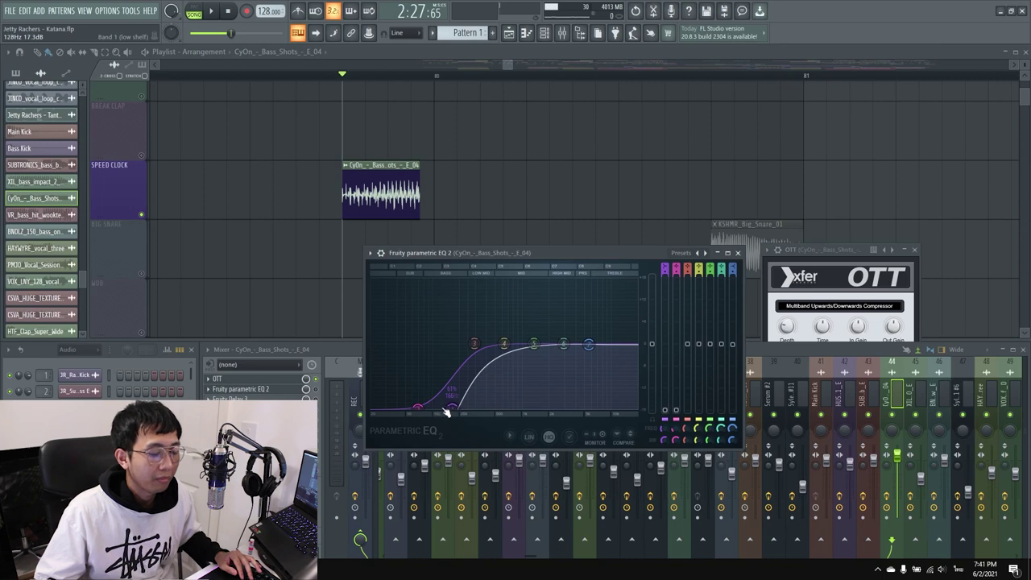
click(241, 399)
drag(735, 348, 589, 284)
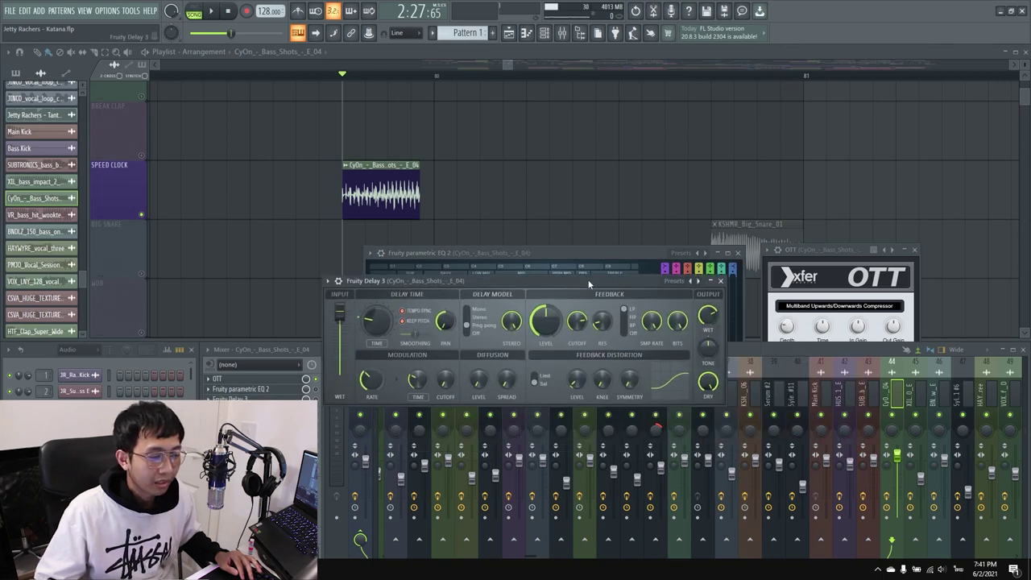
drag(524, 281, 653, 290)
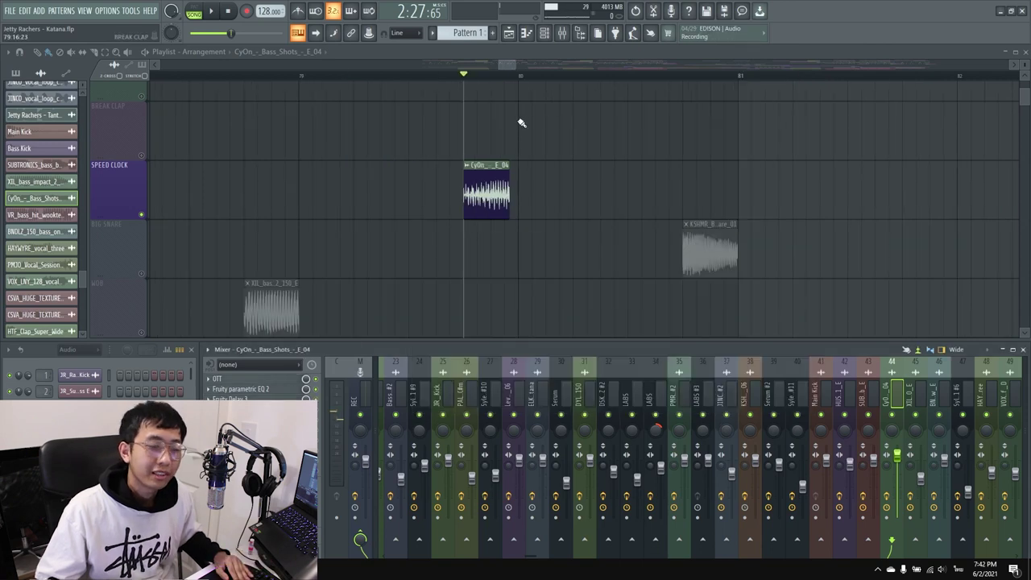
key(space)
Step: Examine the XIL_bass_impact_2_150_E clip on the WOB track and the Fruity Parametric EQ 2 on its mixer track
scroll(268, 225, down, 1)
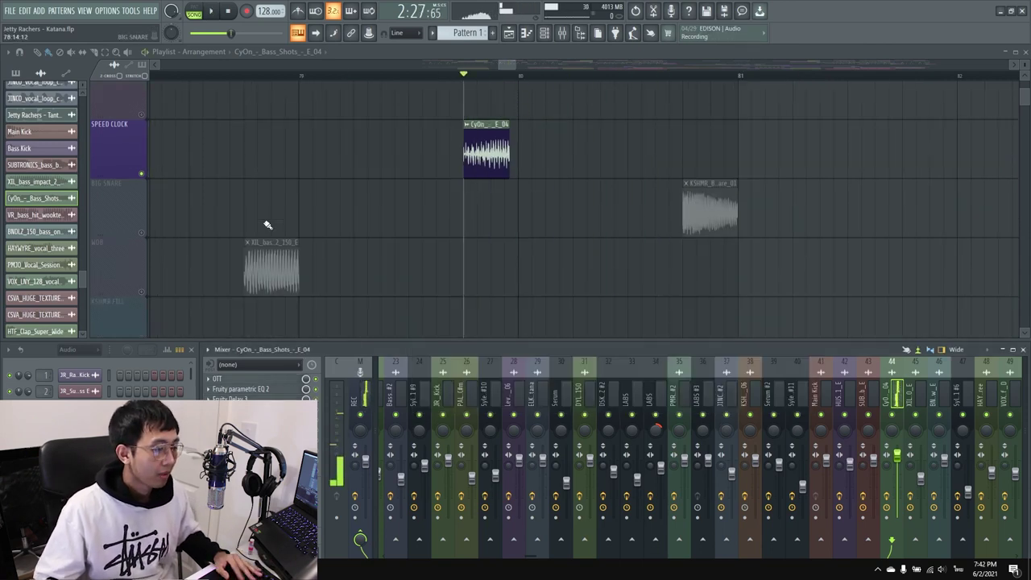
scroll(267, 225, down, 2)
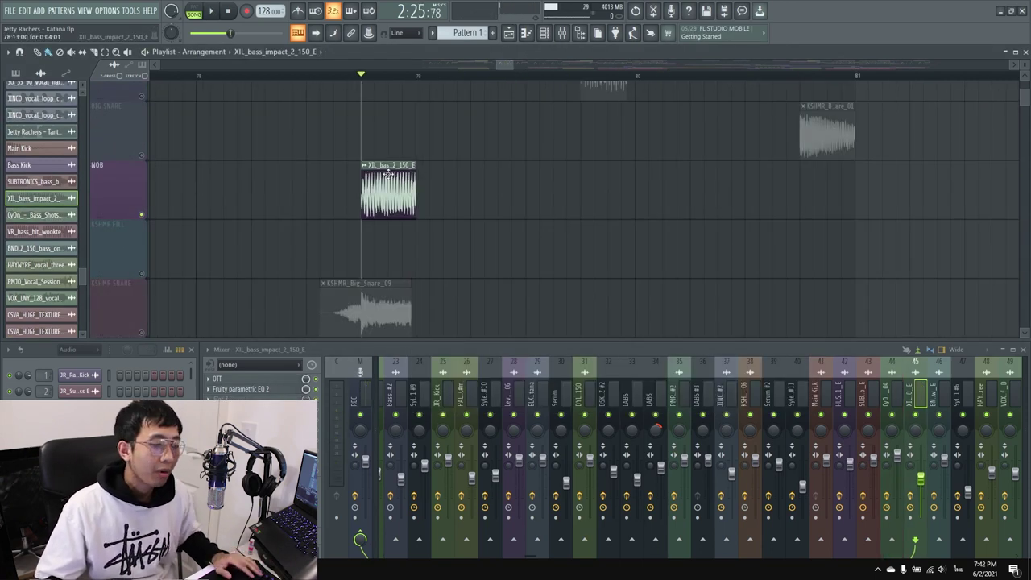
ctrl+scroll(381, 185, up, 2)
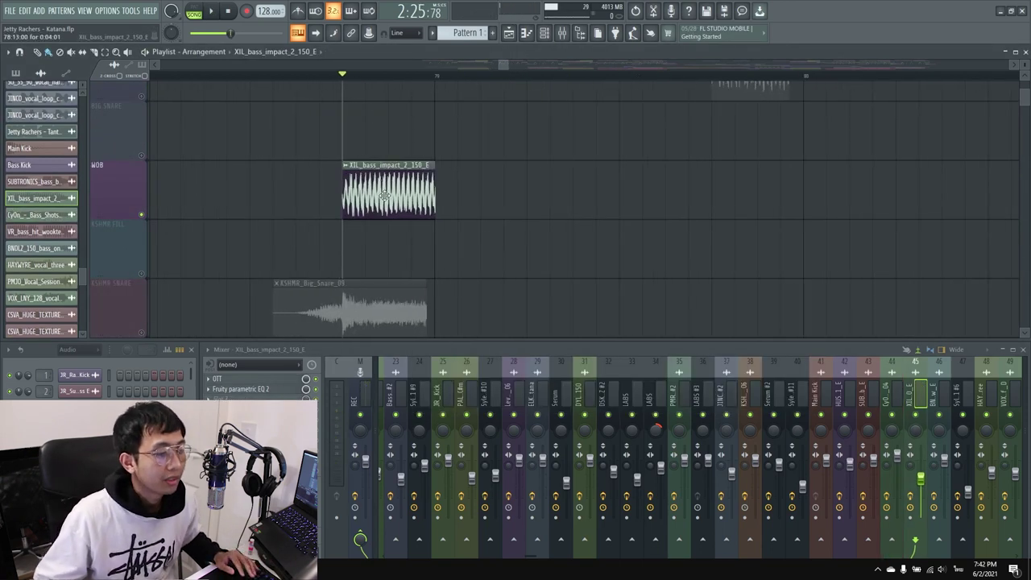
scroll(384, 196, up, 1)
scroll(385, 195, down, 1)
ctrl+scroll(384, 196, up, 2)
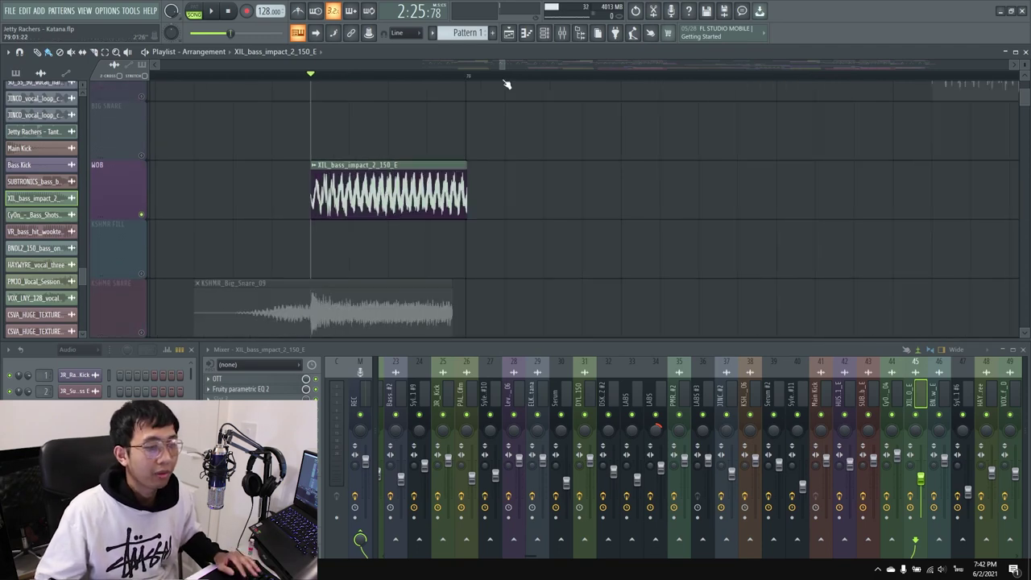
click(850, 229)
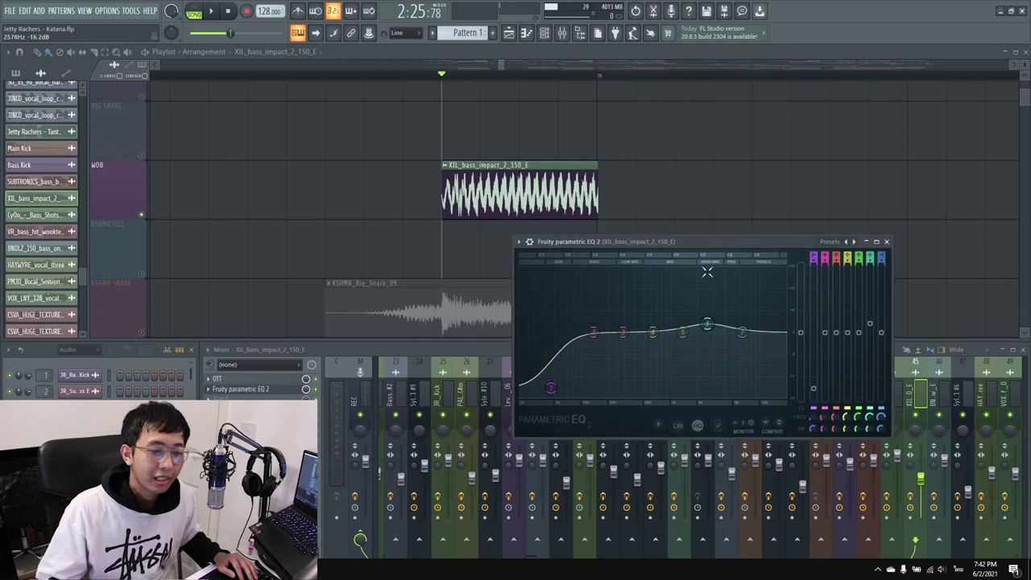
key(Escape)
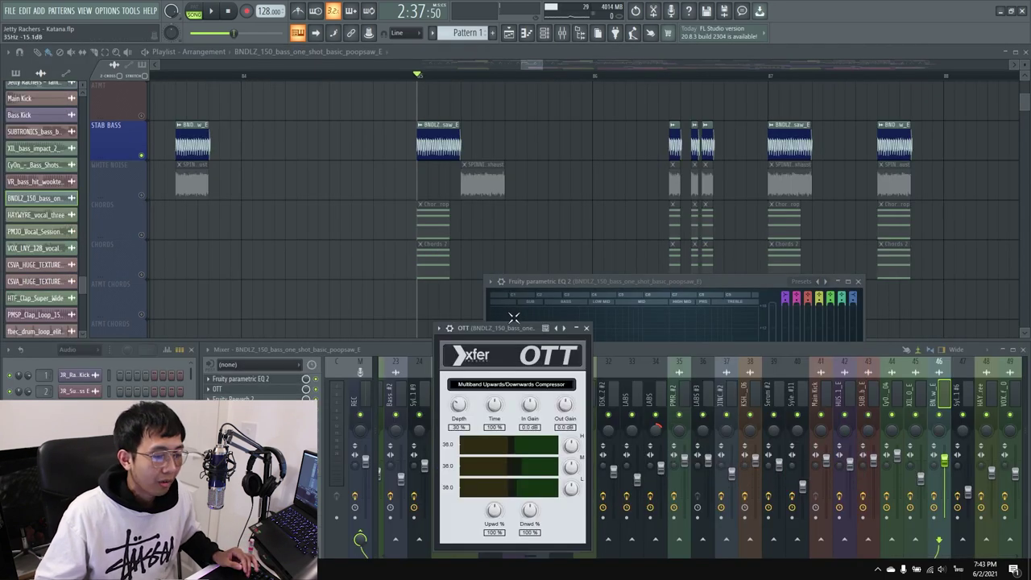
Step: Close the OTT compressor of the BNDLZ bass one-shot and play the STAB BASS track
click(587, 328)
key(space)
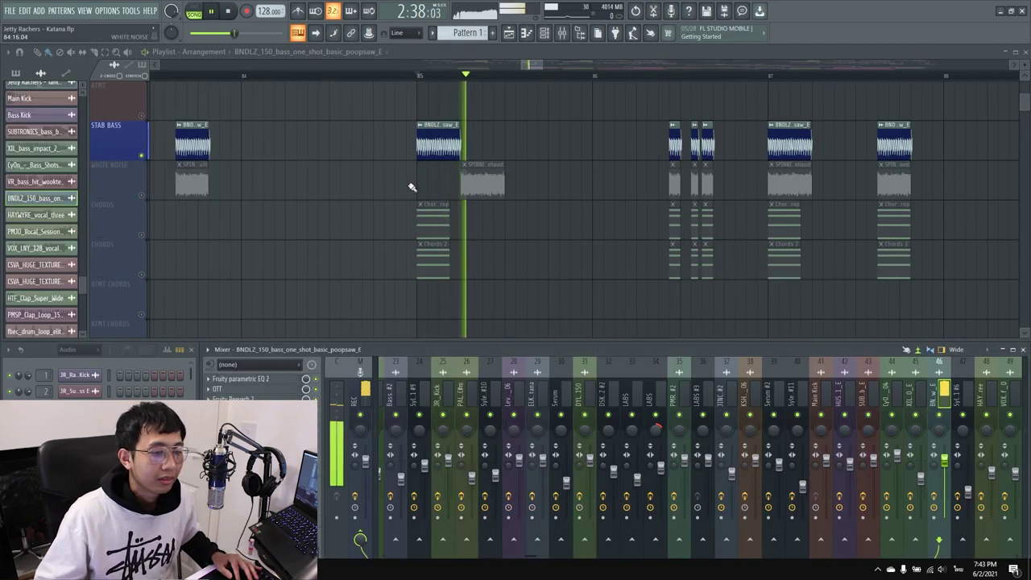
Step: Enable the WHITE NOISE track alongside STAB BASS and play both layers together
key(space)
click(547, 123)
right_click(544, 131)
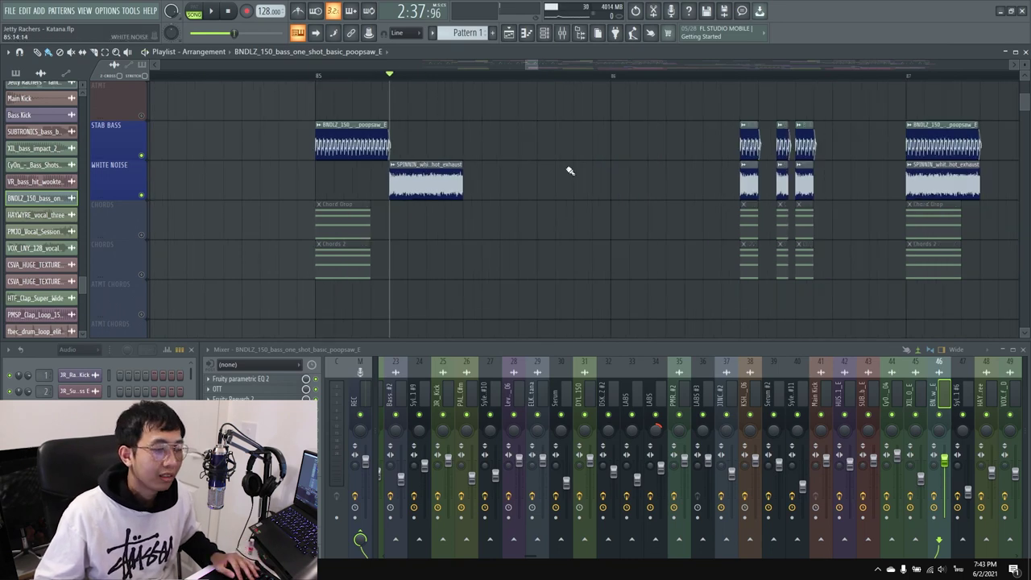
key(space)
drag(552, 67, 550, 69)
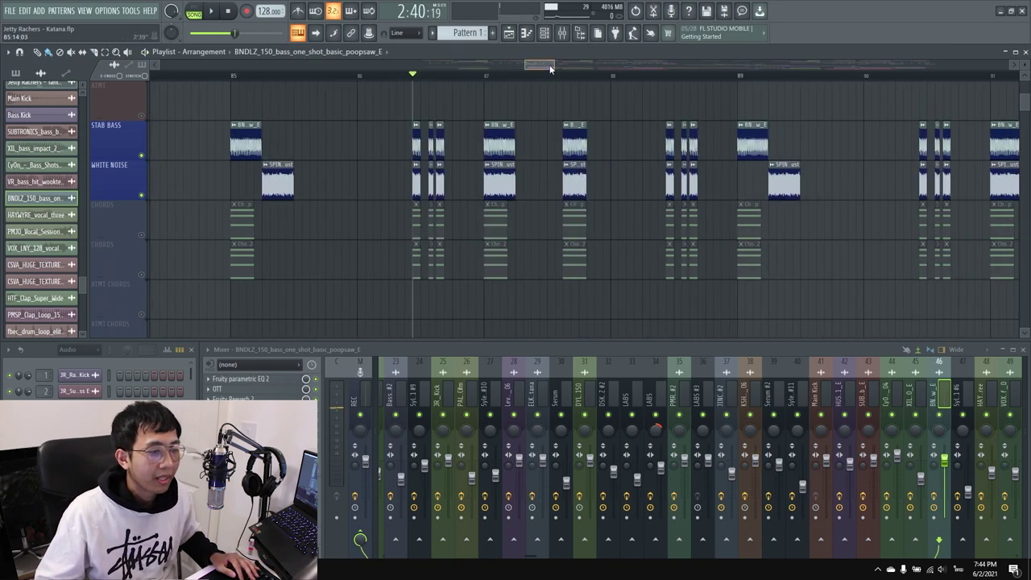
scroll(551, 69, up, 2)
key(space)
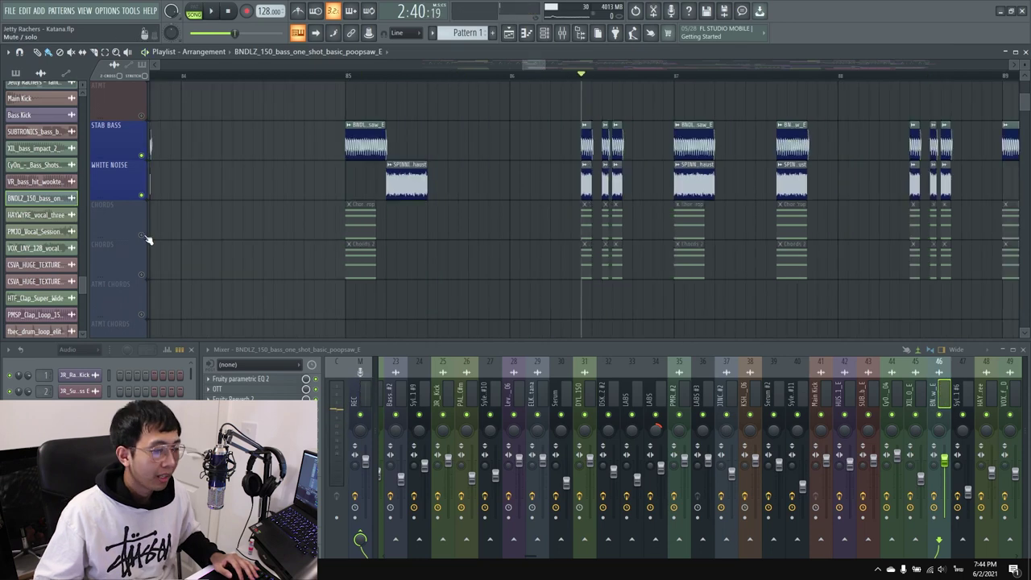
Step: Solo the upper CHORDS track and examine the OTT, Fruity Parametric EQ 2, Fruity Blood Overdrive and Ozone 9 Imager on its mixer track
right_click(142, 235)
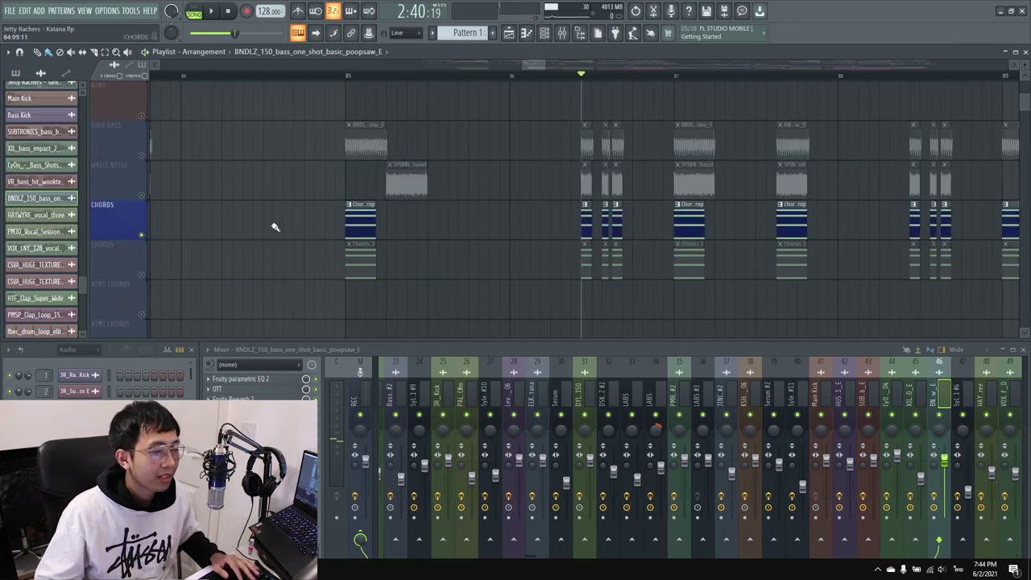
drag(636, 147, 679, 123)
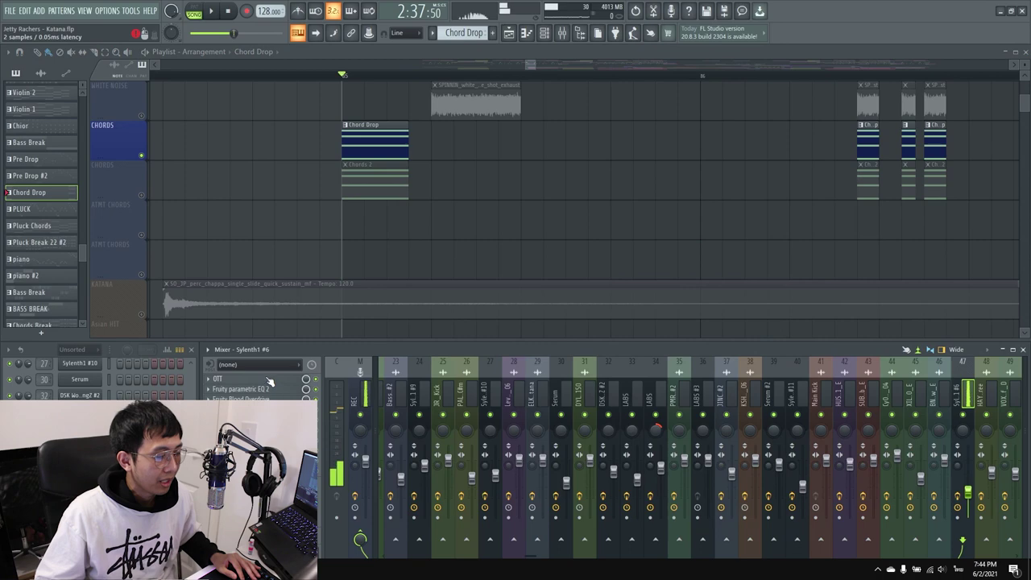
click(234, 378)
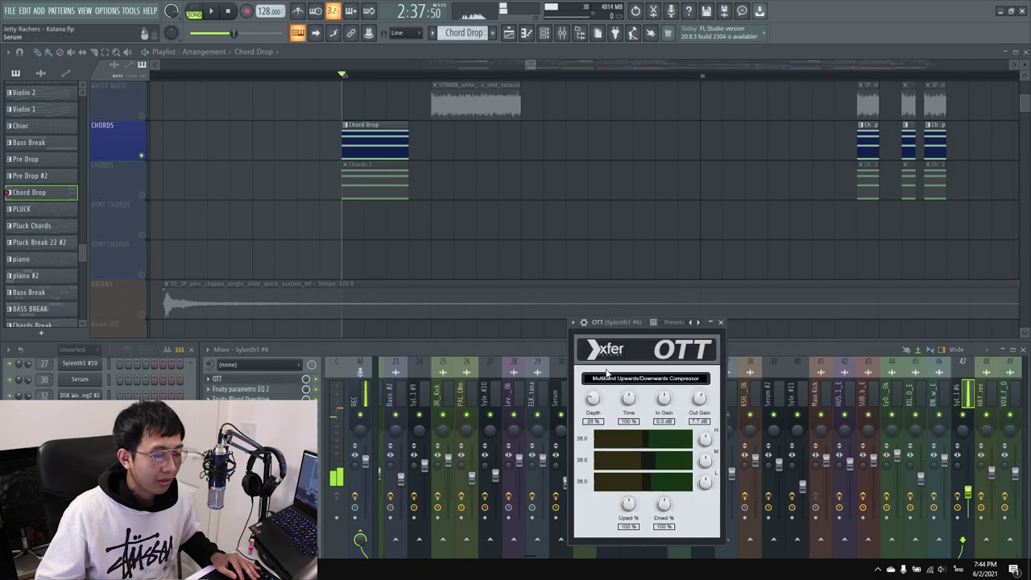
click(256, 390)
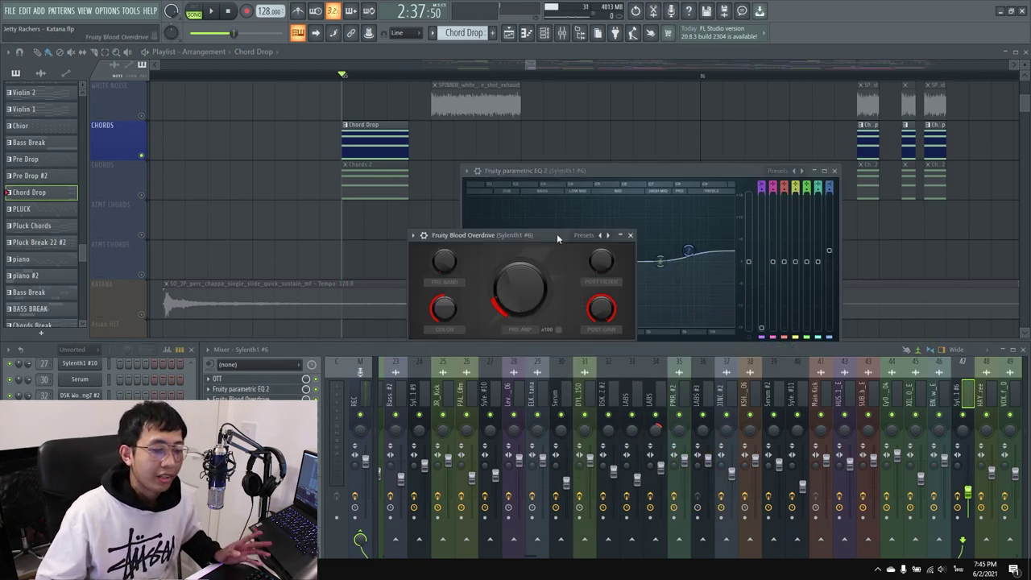
drag(557, 234, 548, 236)
click(622, 235)
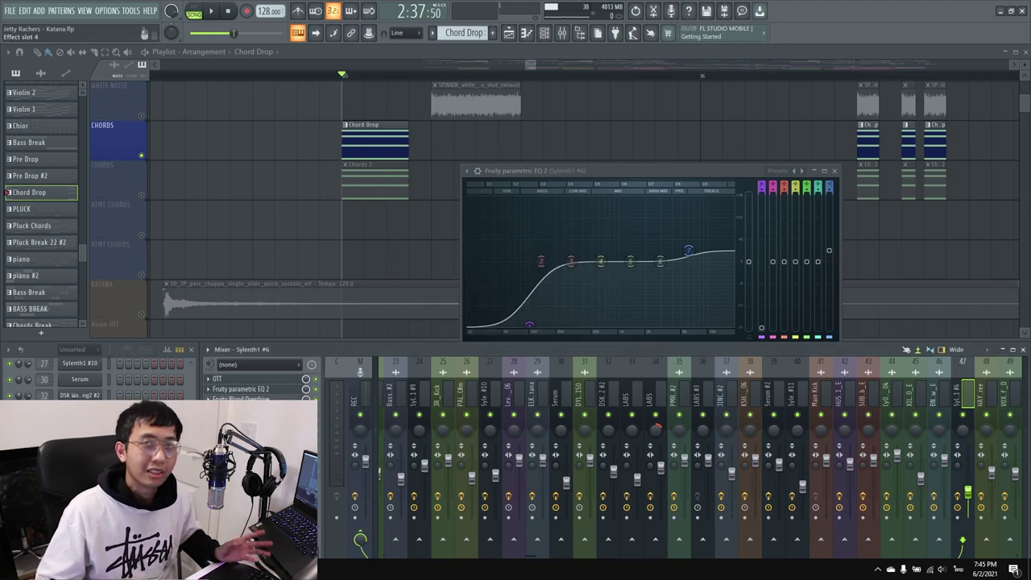
click(240, 407)
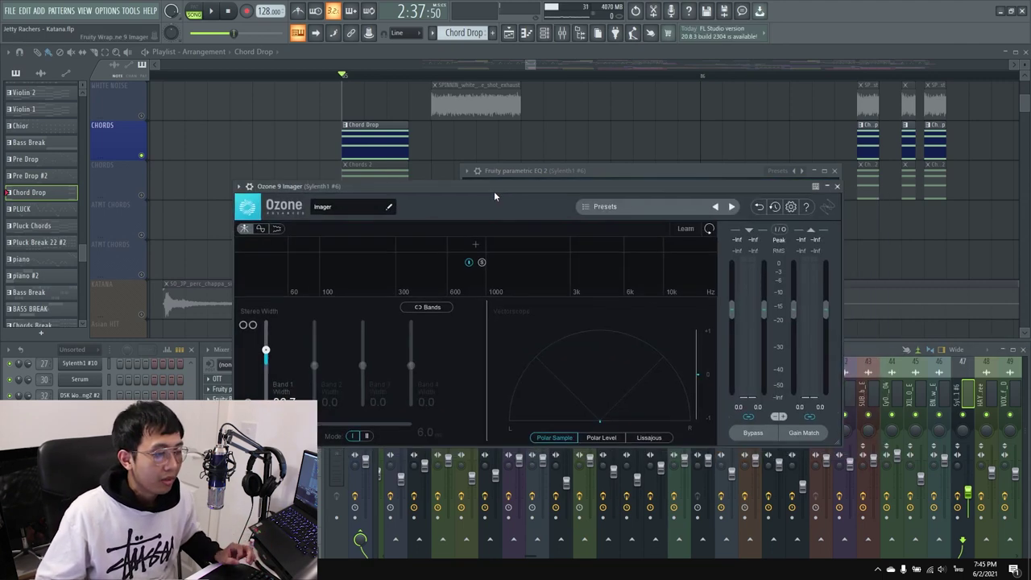
click(240, 407)
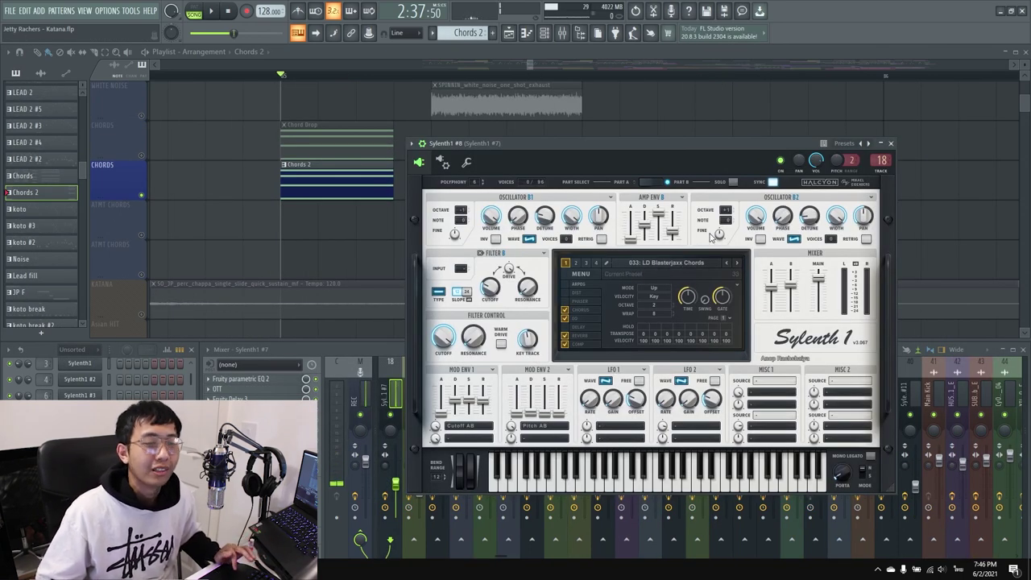
Step: Examine the preset list of the Sylenth1 that plays the Chords 2 pattern, keeping LD Blasterjaxx Chords
drag(673, 145, 697, 132)
click(701, 252)
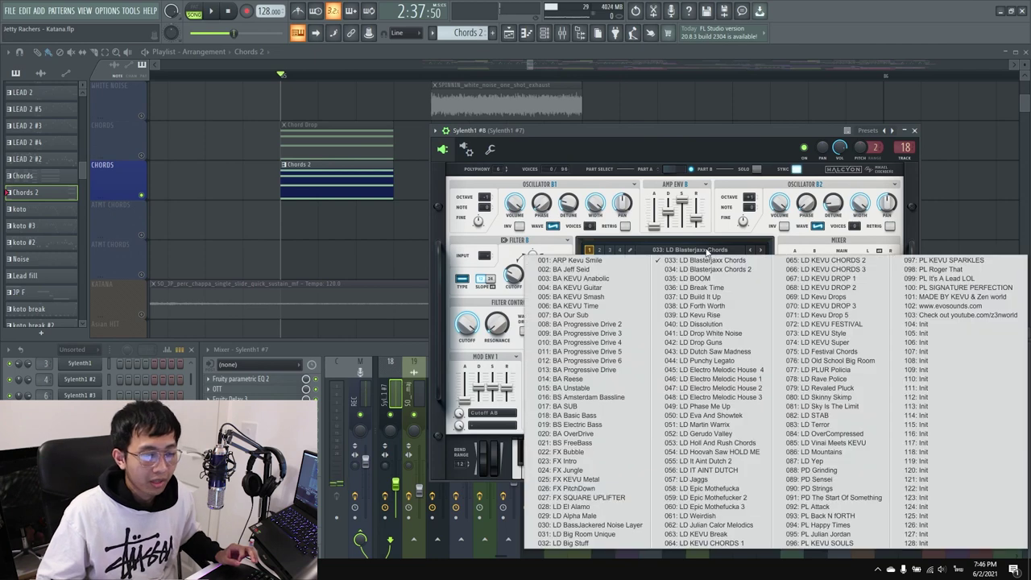
click(614, 243)
Step: Examine the Fruity Parametric EQ 2, OTT and Fruity Delay 3 settings on the Chords 2 synth's mixer track
click(255, 379)
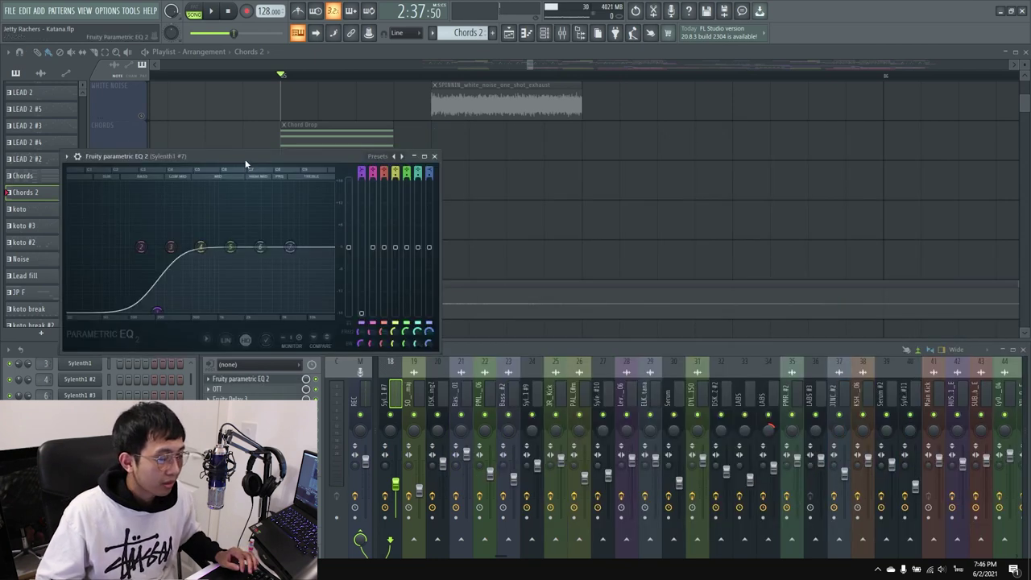
drag(247, 164, 712, 212)
click(242, 390)
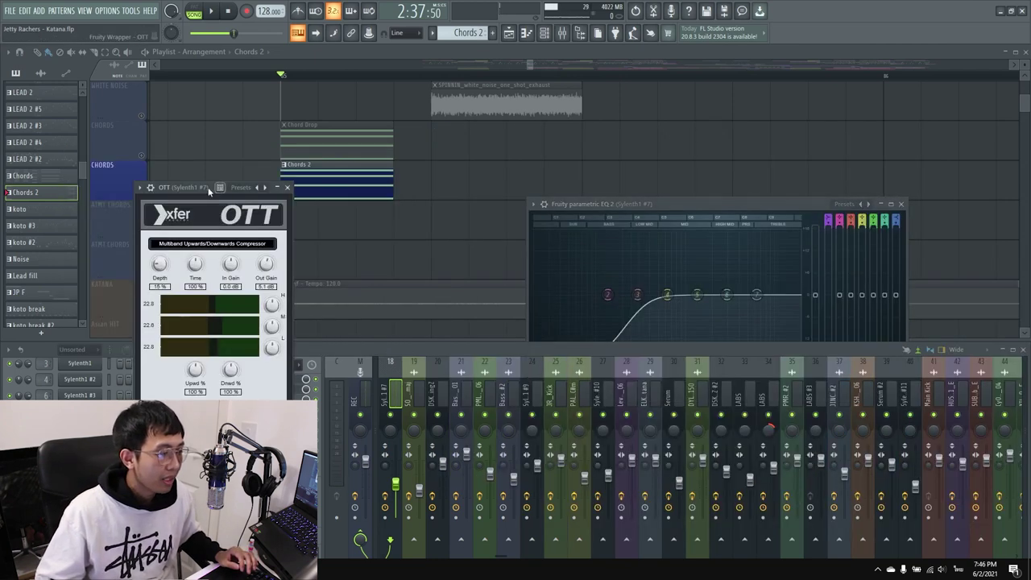
drag(208, 187, 488, 185)
click(241, 399)
drag(580, 341, 705, 344)
drag(495, 256, 540, 272)
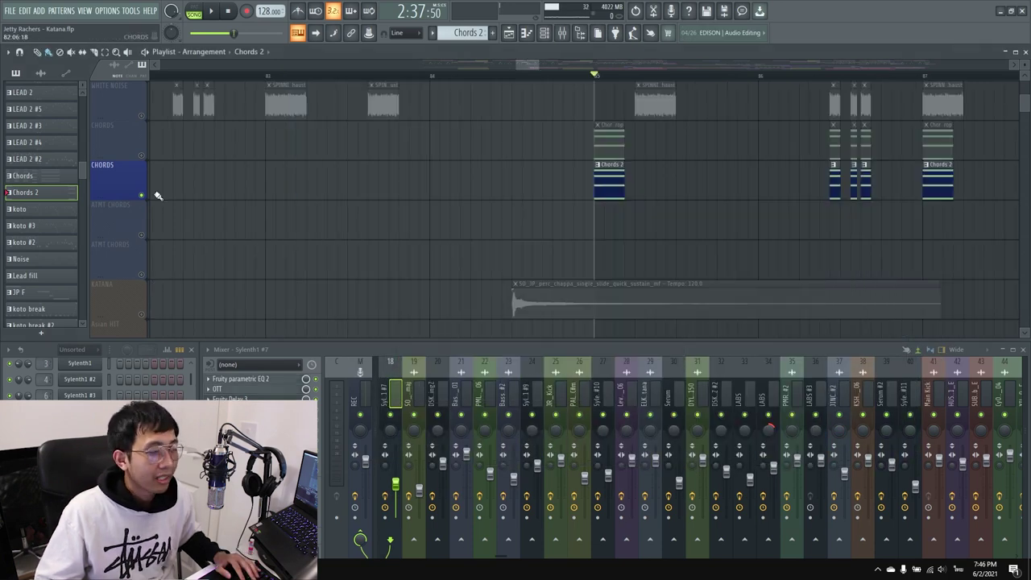
Step: Unsolo the lower CHORDS track and play the stab bass, white noise and both chord layers together from bar 85
right_click(142, 195)
scroll(564, 187, up, 2)
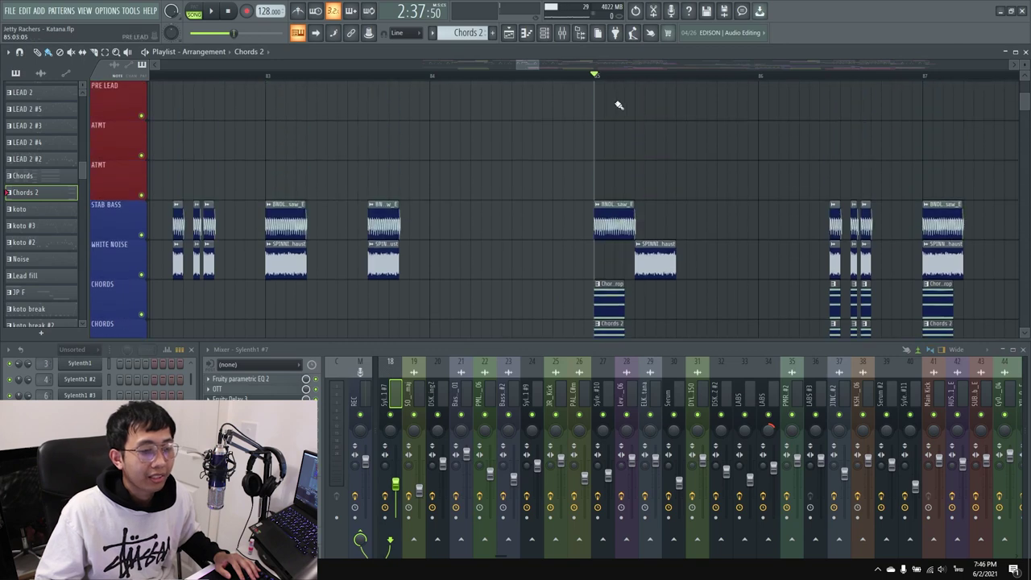
scroll(619, 106, down, 1)
key(space)
drag(537, 66, 580, 68)
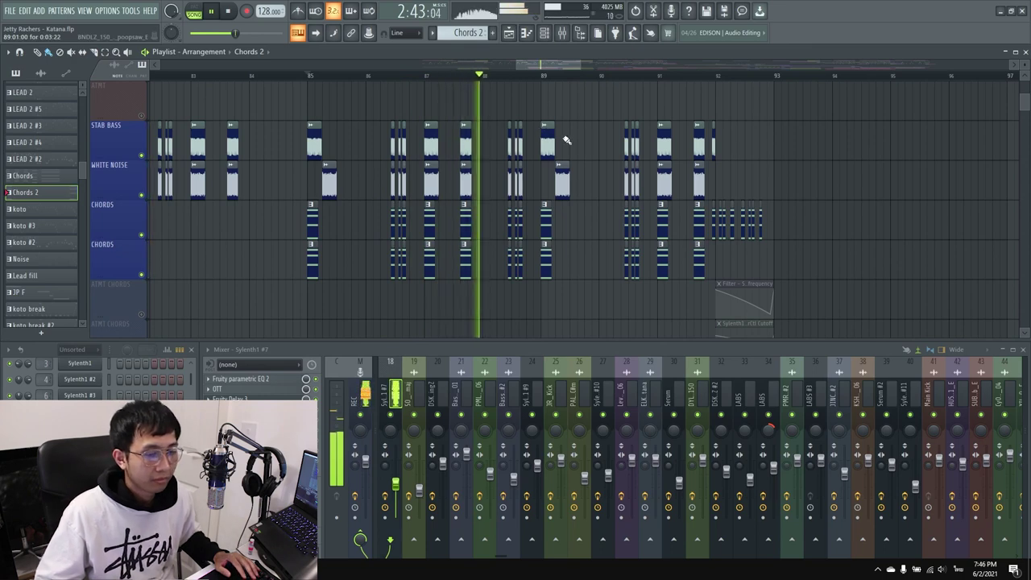
key(space)
Step: Examine the Serum preset PLUCK - Jungle Bae behind the LOOP track's Pluck Drop main #2 pattern, play the loop and close the synth
alt+scroll(951, 128, down, 2)
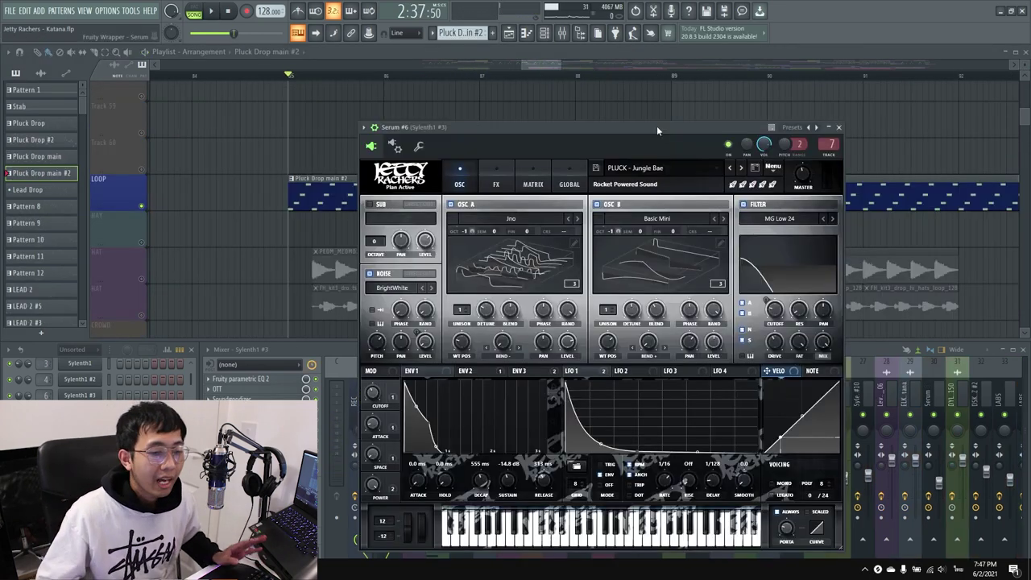
drag(656, 126, 630, 114)
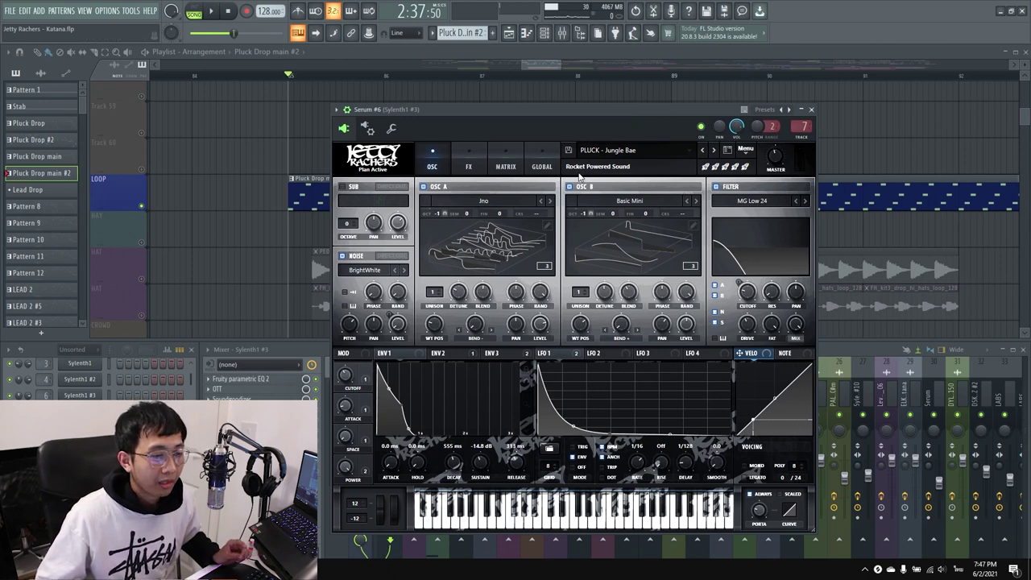
drag(640, 115, 694, 131)
key(space)
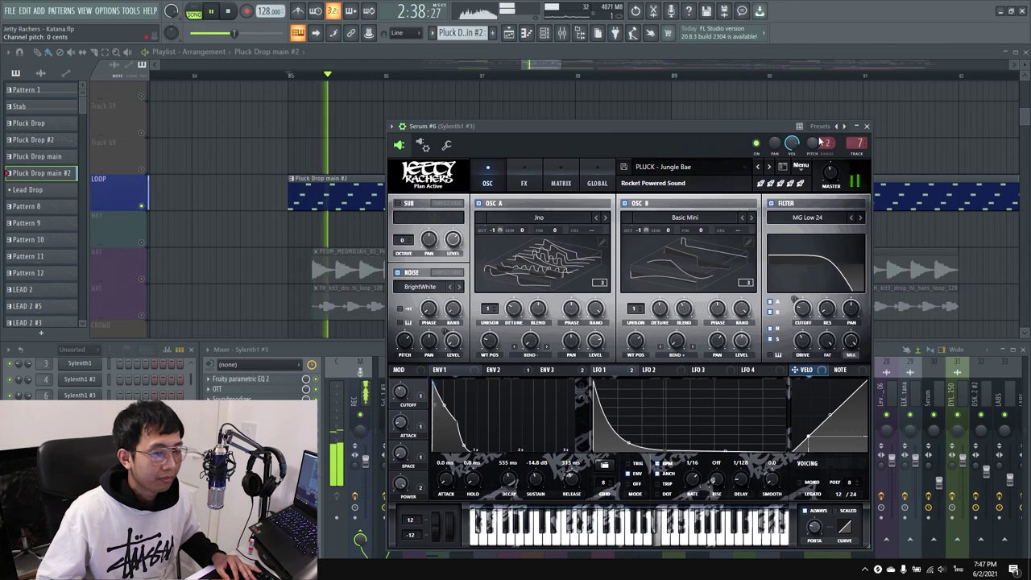
key(space)
click(867, 127)
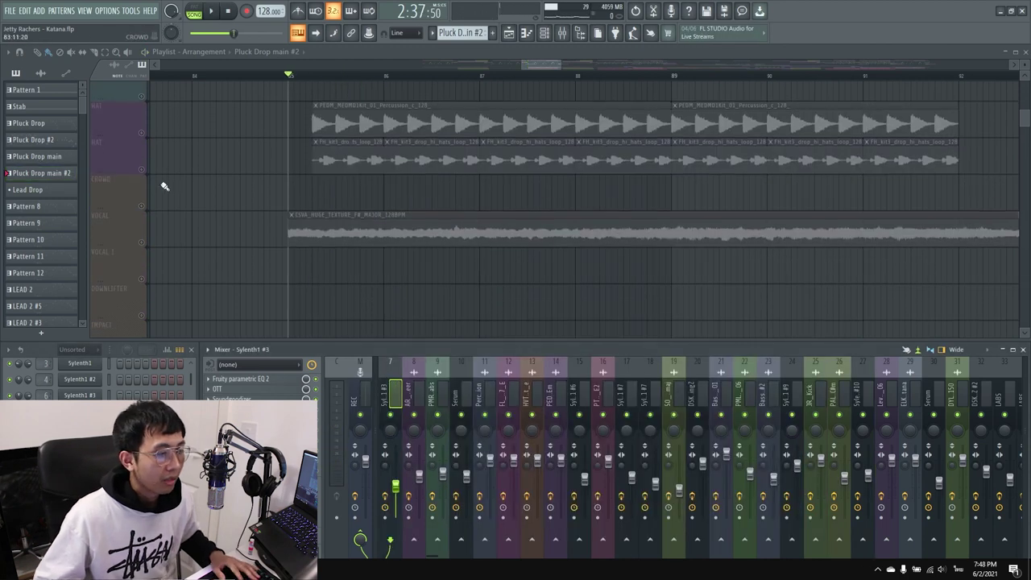
Step: Enable both HAT tracks and play their percussion and hi-hat loops from bar 85
click(141, 133)
click(141, 169)
scroll(266, 121, up, 3)
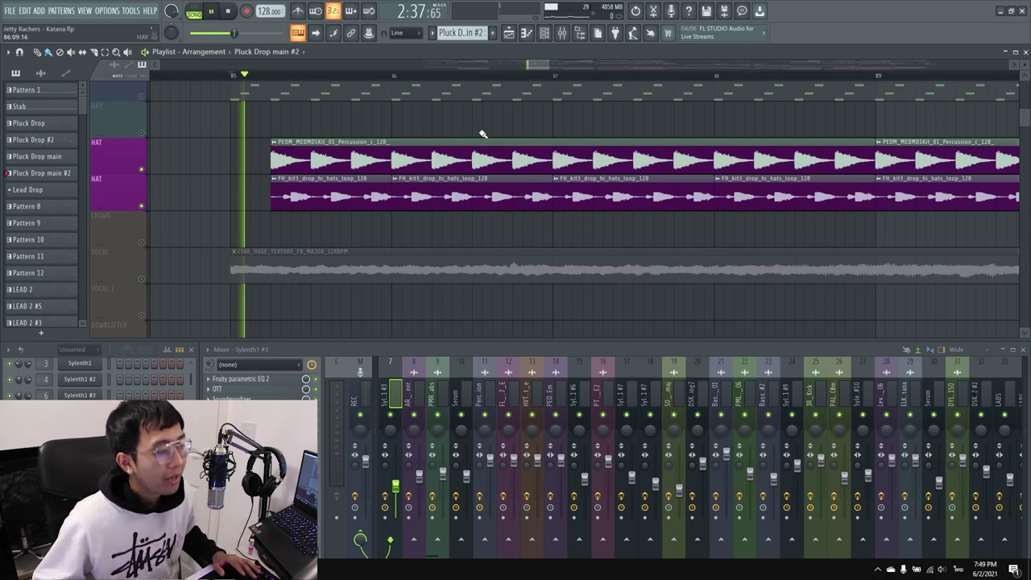
ctrl+scroll(489, 137, down, 4)
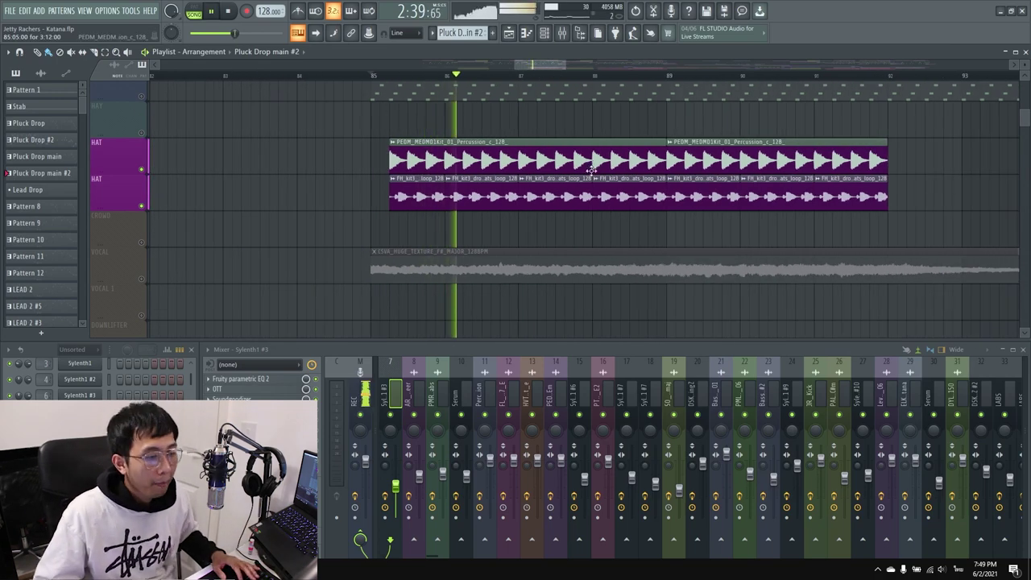
key(space)
Step: Enable the first two CLAP tracks and play their layered claps from bar 85
scroll(148, 177, down, 3)
click(141, 169)
click(141, 206)
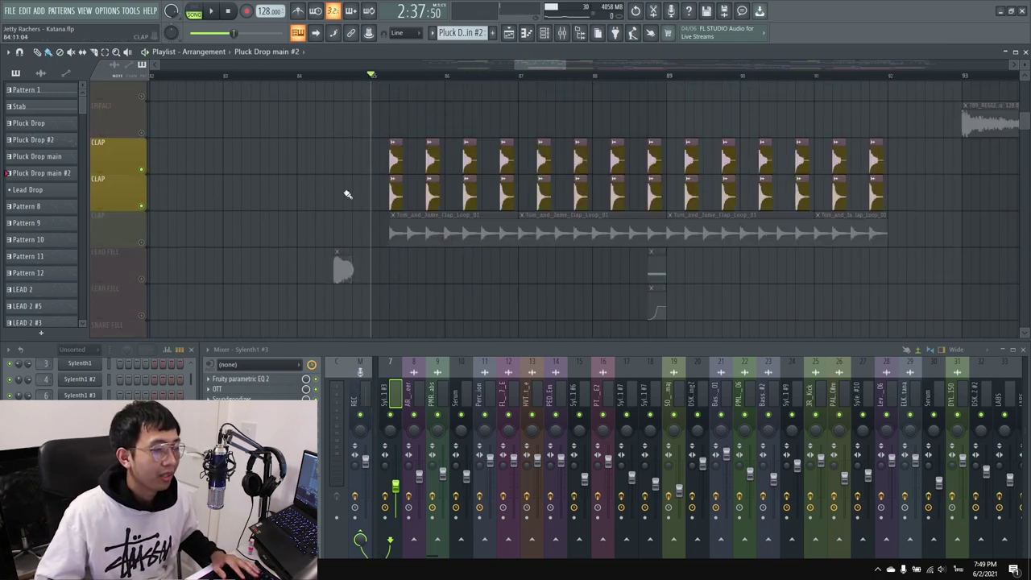
ctrl+scroll(348, 195, up, 4)
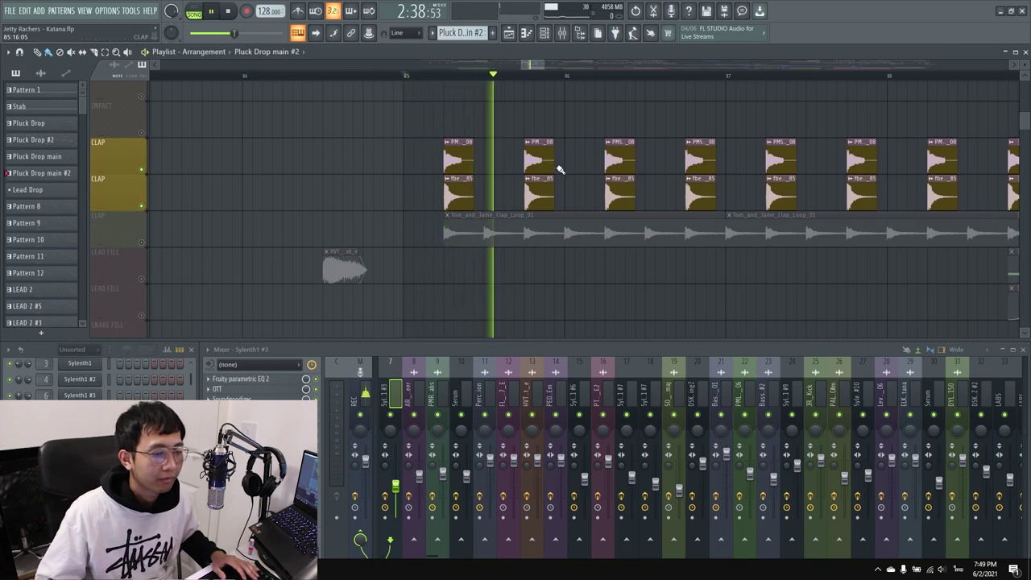
ctrl+scroll(568, 166, down, 1)
Step: Solo the two LEAD FILL tracks and play the Lead fill pattern with its pitch bend automation just before bar 89
scroll(596, 168, down, 4)
scroll(599, 170, up, 4)
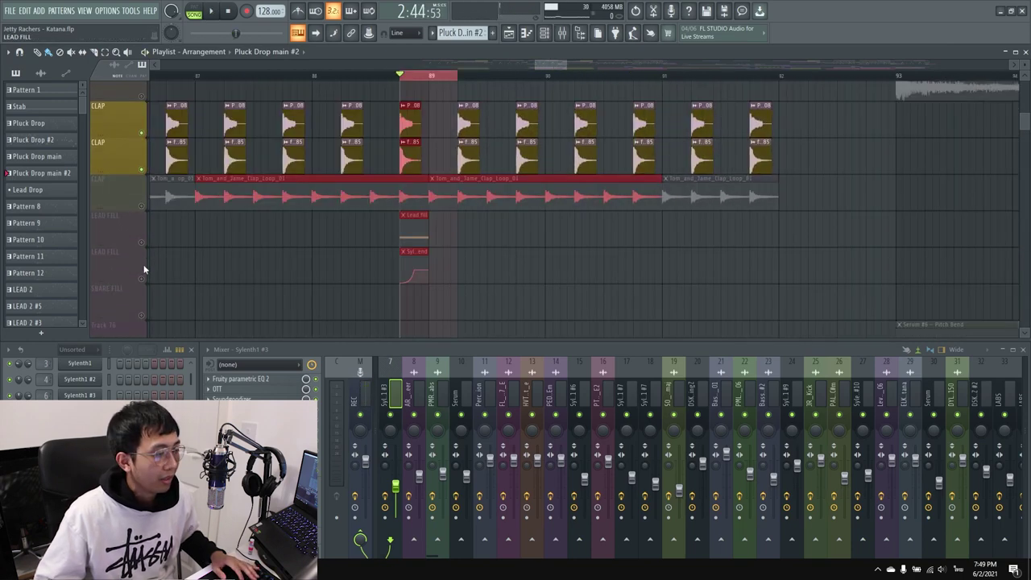
right_click(141, 242)
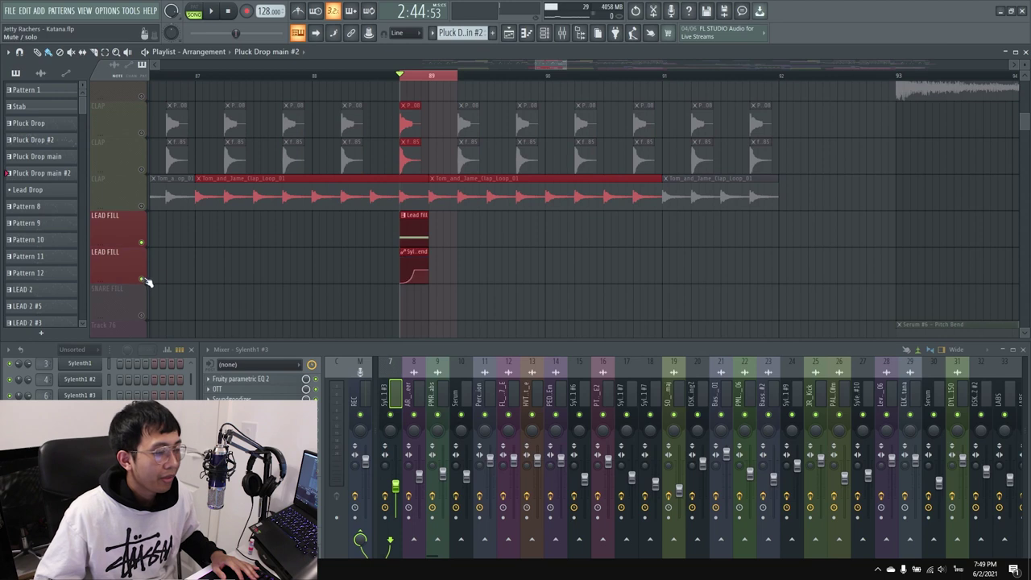
ctrl+scroll(481, 202, up, 2)
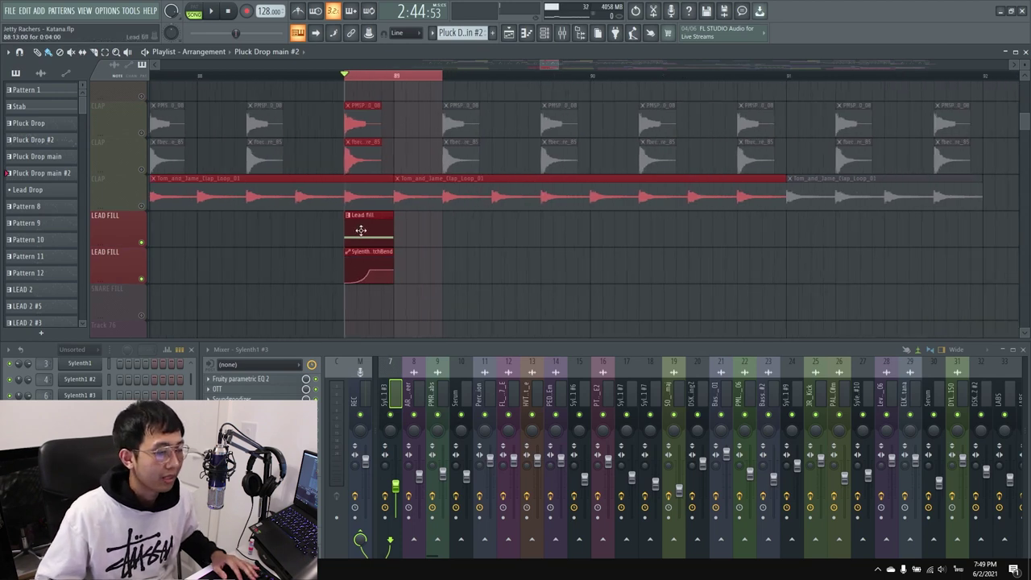
key(space)
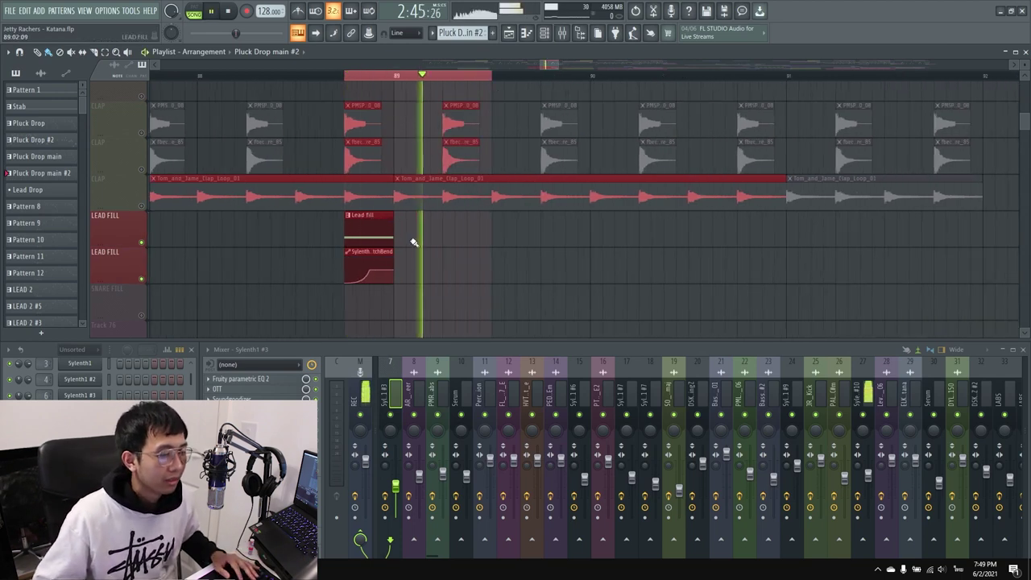
key(space)
Step: Replay the lead fill and examine the LD Eva And Showtek preset in its Sylenth1
key(space)
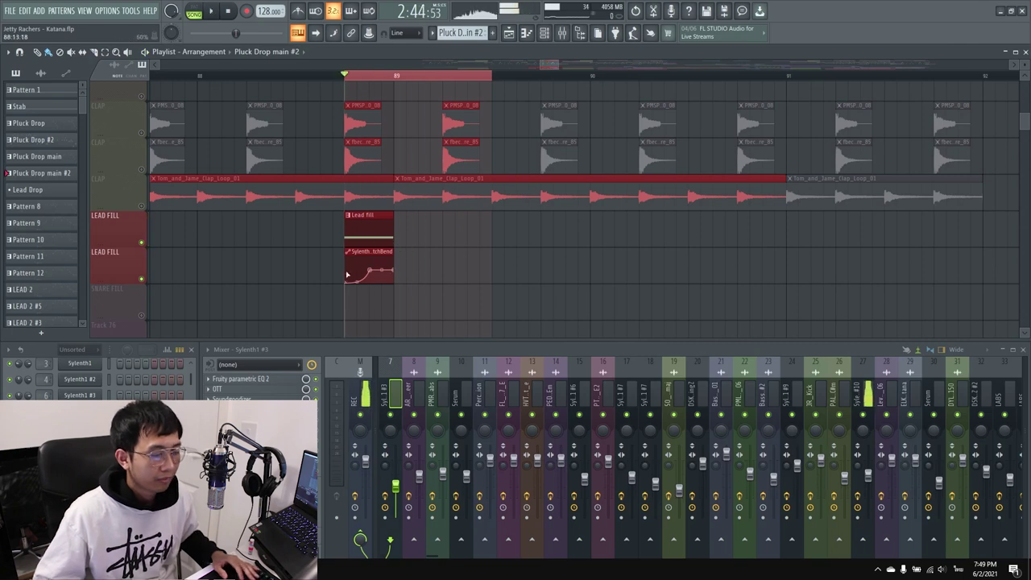
double_click(367, 229)
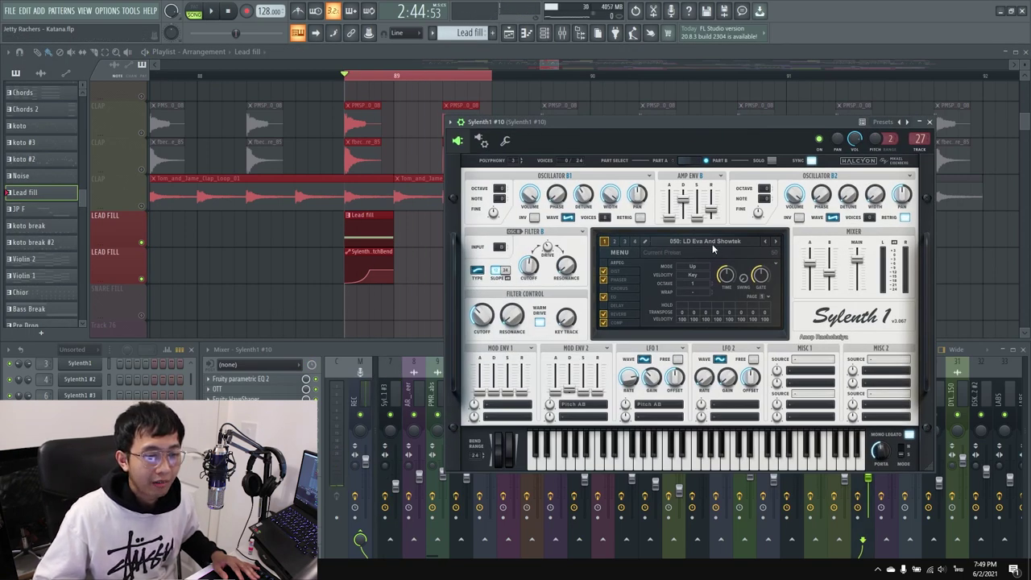
drag(754, 124, 767, 118)
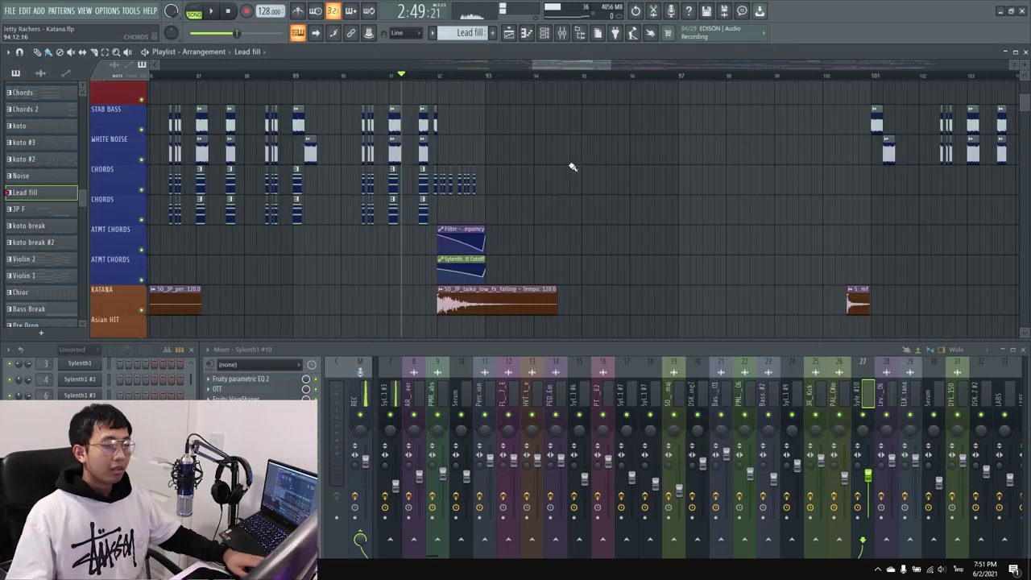
Step: Maximize the playlist and solo the BUILD UP SN and KICK BUILD tracks for the build-up at bar 97
drag(1025, 100, 1026, 87)
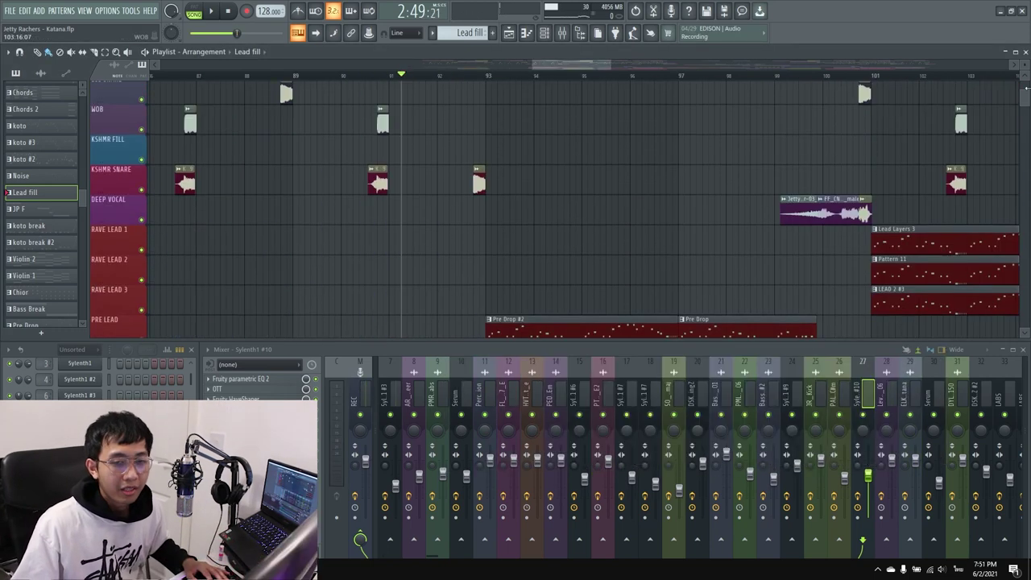
scroll(975, 61, right, 1)
double_click(971, 55)
ctrl+scroll(614, 221, up, 3)
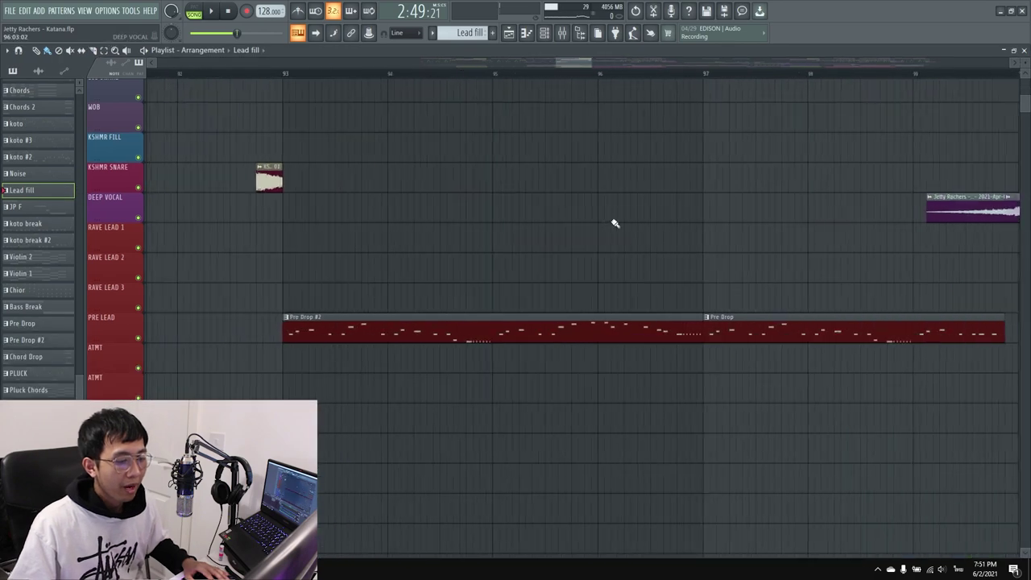
ctrl+scroll(614, 222, down, 4)
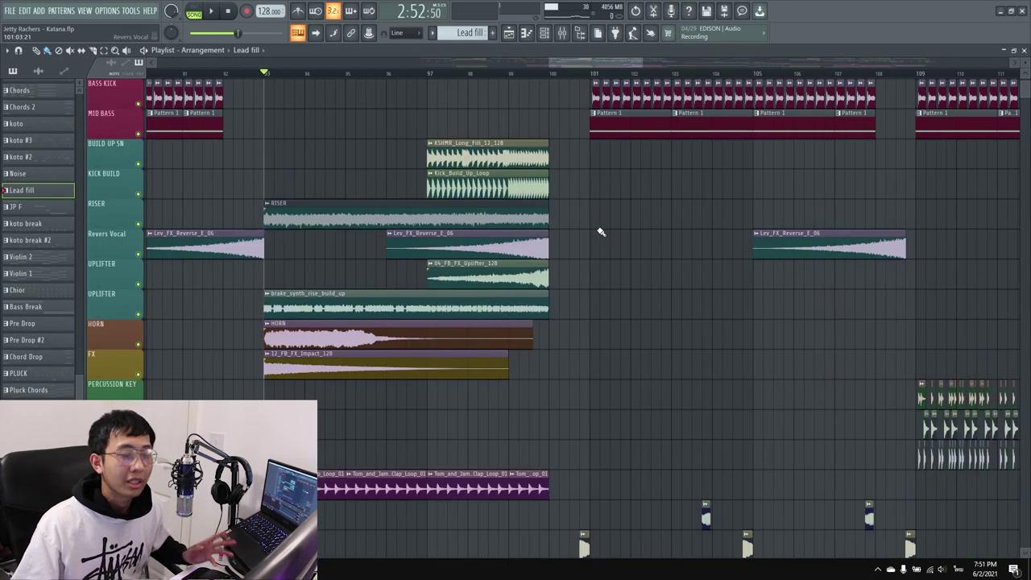
right_click(139, 164)
click(138, 194)
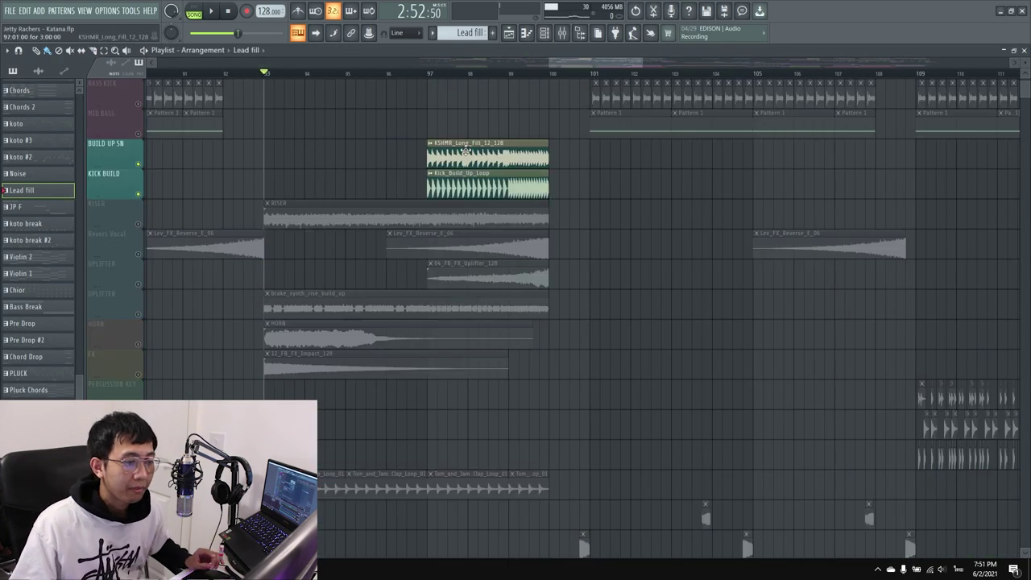
Step: Play the BUILD UP SN fill alone, then together with KICK BUILD from bar 97
click(138, 194)
key(space)
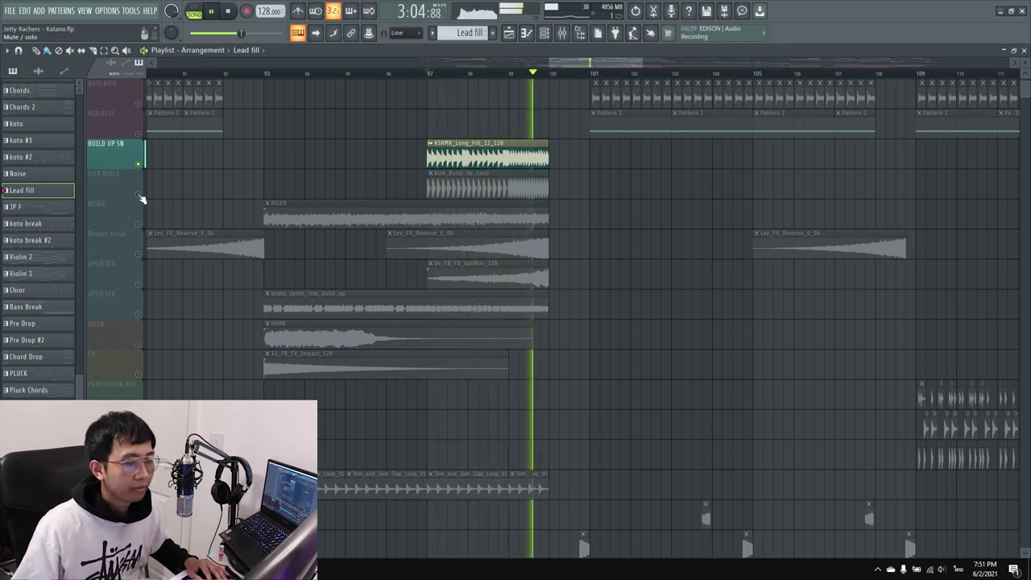
key(space)
click(138, 194)
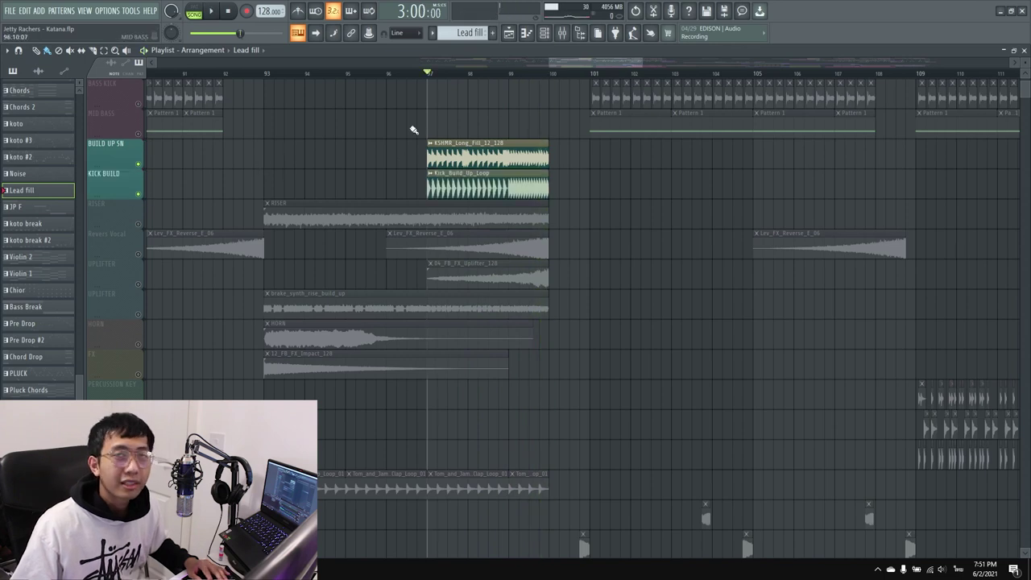
key(space)
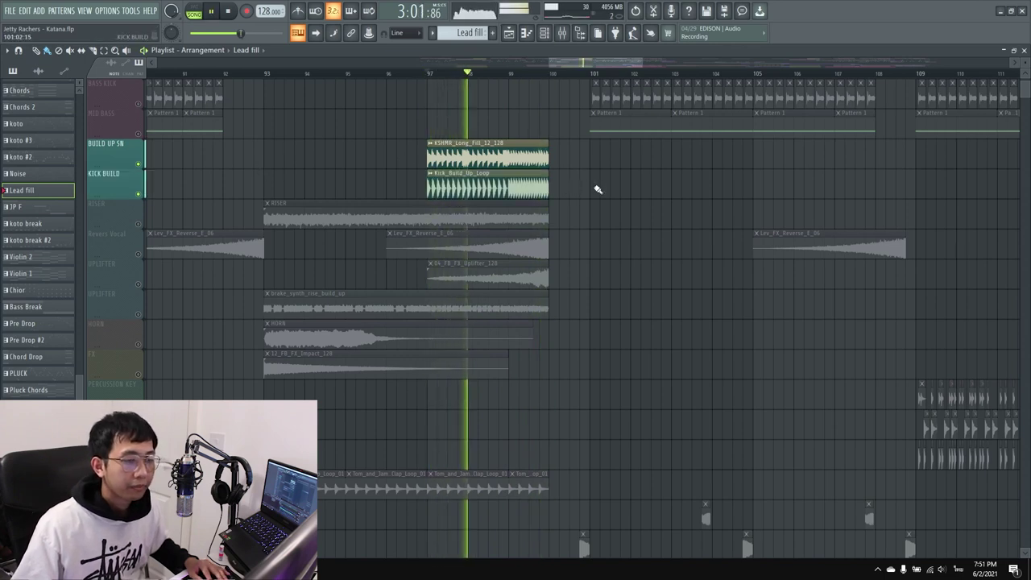
key(space)
Step: Add the RISER track to the build-up, play it from bar 93, and enable the Revers Vocal track
click(138, 224)
click(268, 74)
key(space)
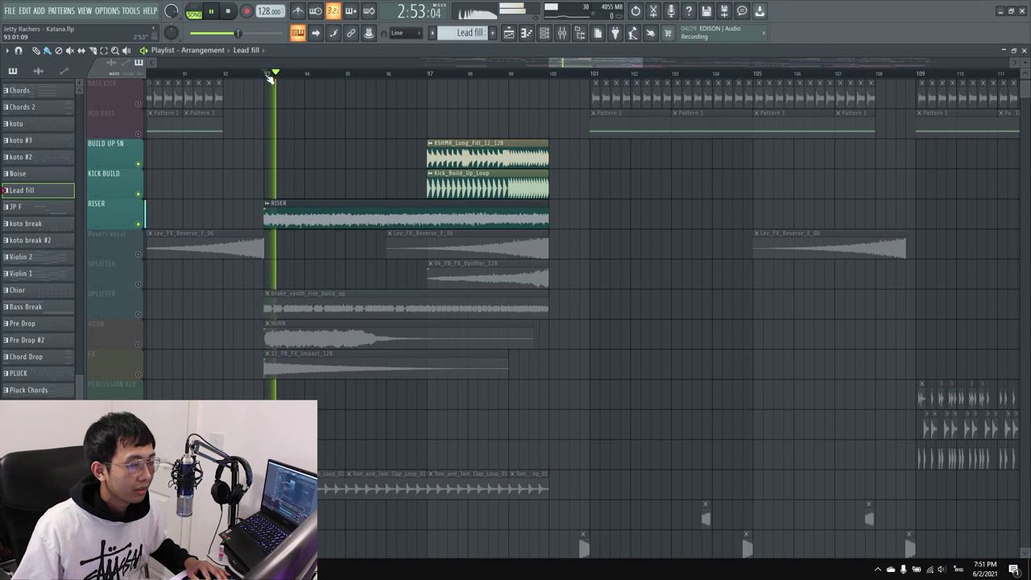
key(space)
click(137, 255)
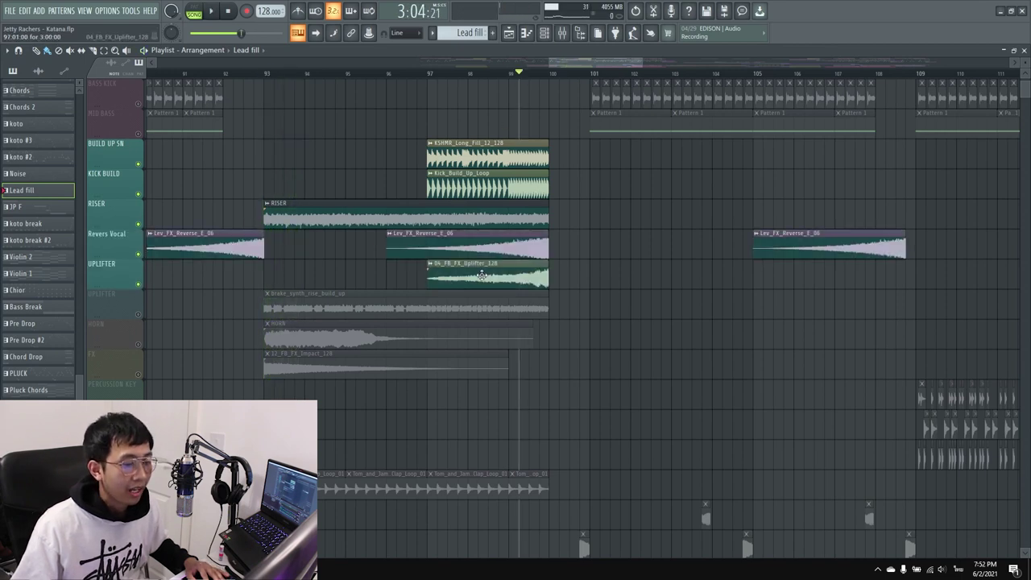
Step: Solo the UPLIFTER track holding the synth rise and audition it from bar 93, followed by the HORN track
right_click(138, 314)
click(268, 75)
key(space)
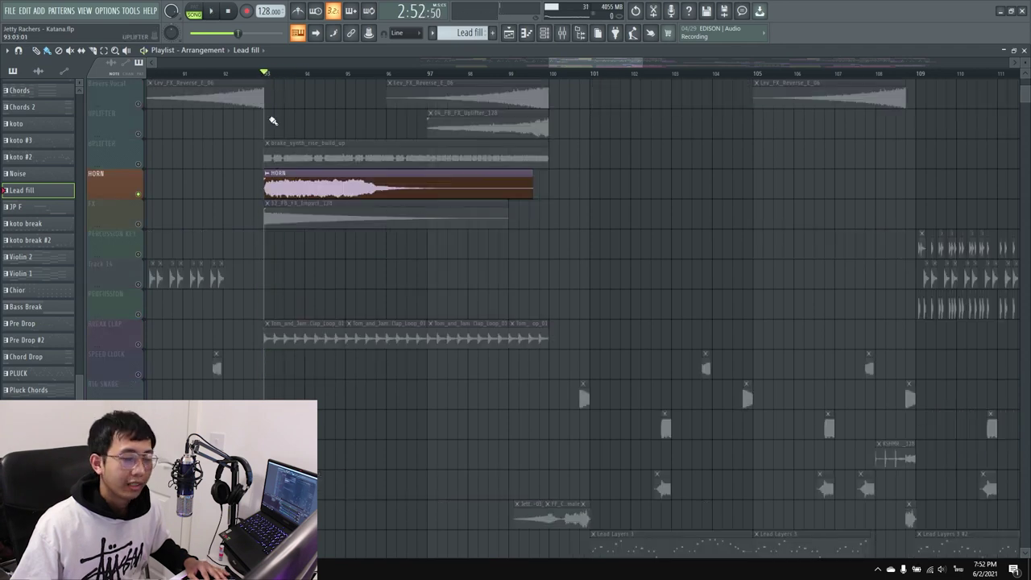
Step: Audition the FX impact track and the BREAK CLAP loop solo from bar 93
scroll(304, 198, up, 1)
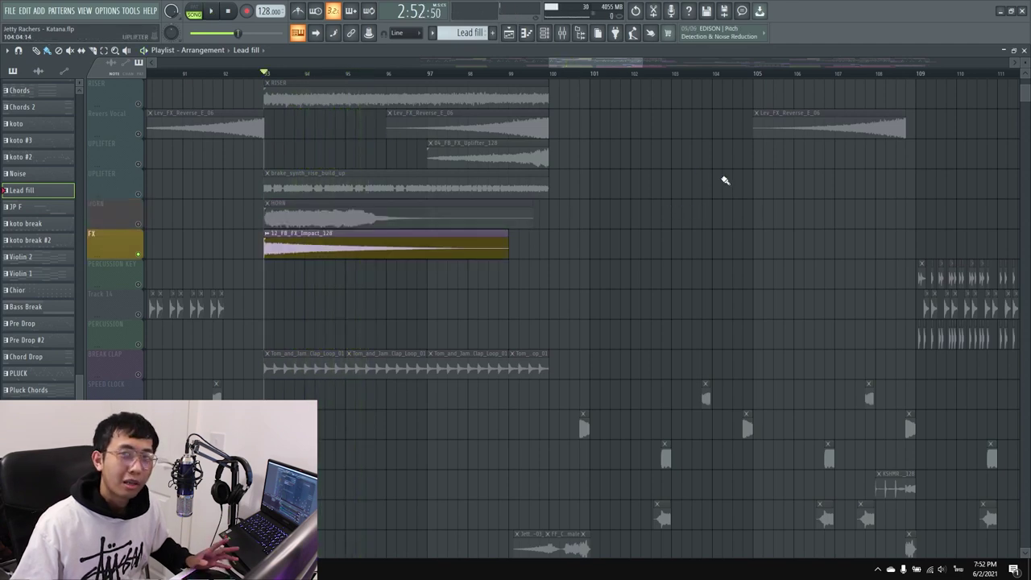
key(space)
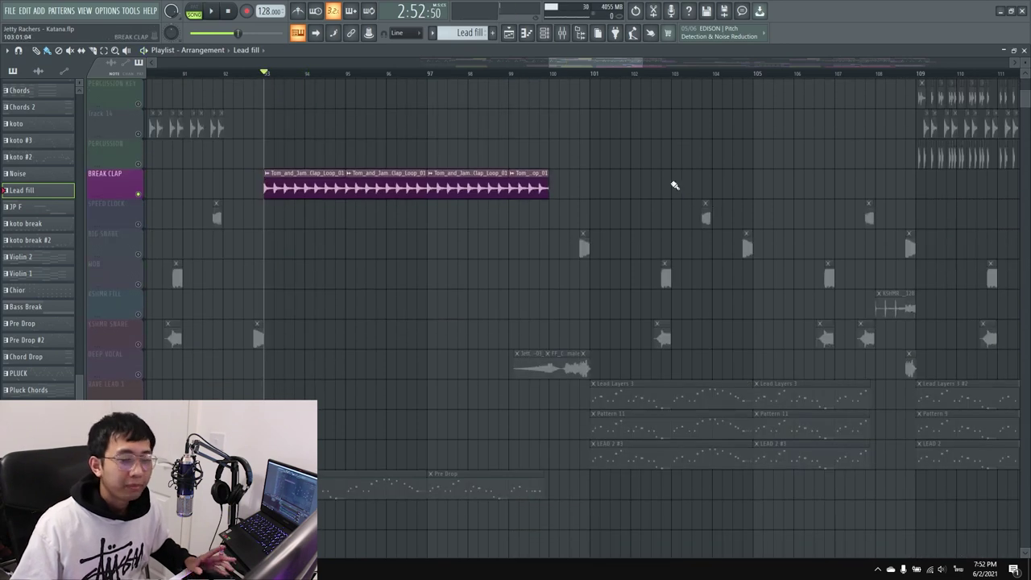
key(space)
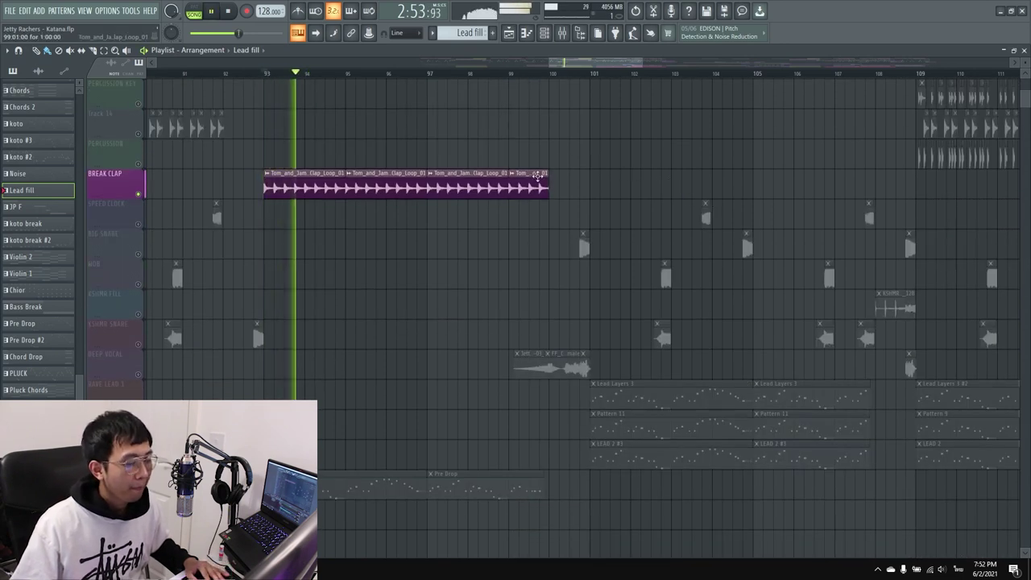
key(space)
Step: Examine the Jetty Rachers Future Rave Signa preset in the PRE LEAD's Serum #4
scroll(416, 242, down, 9)
click(450, 201)
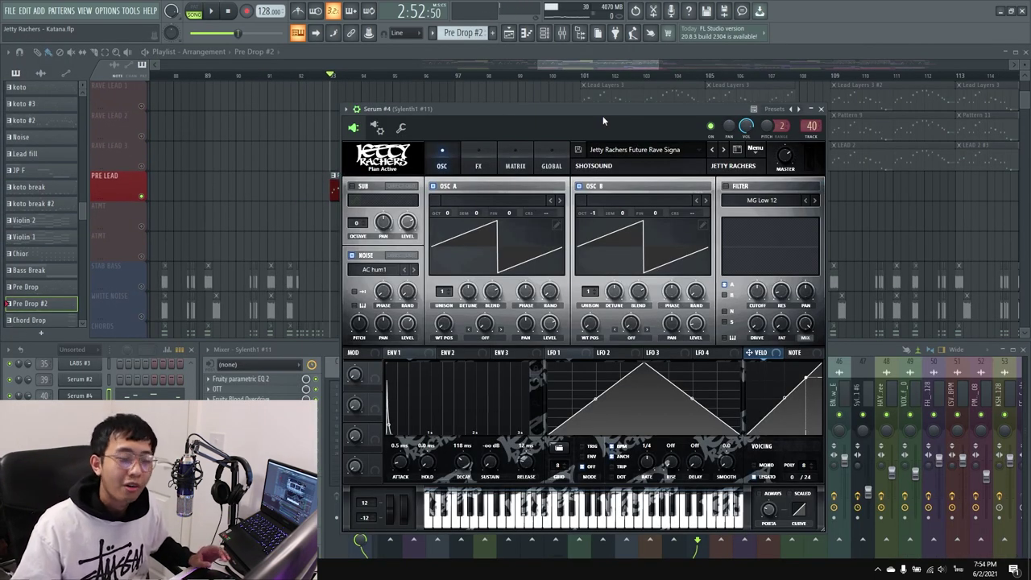
drag(606, 114, 650, 117)
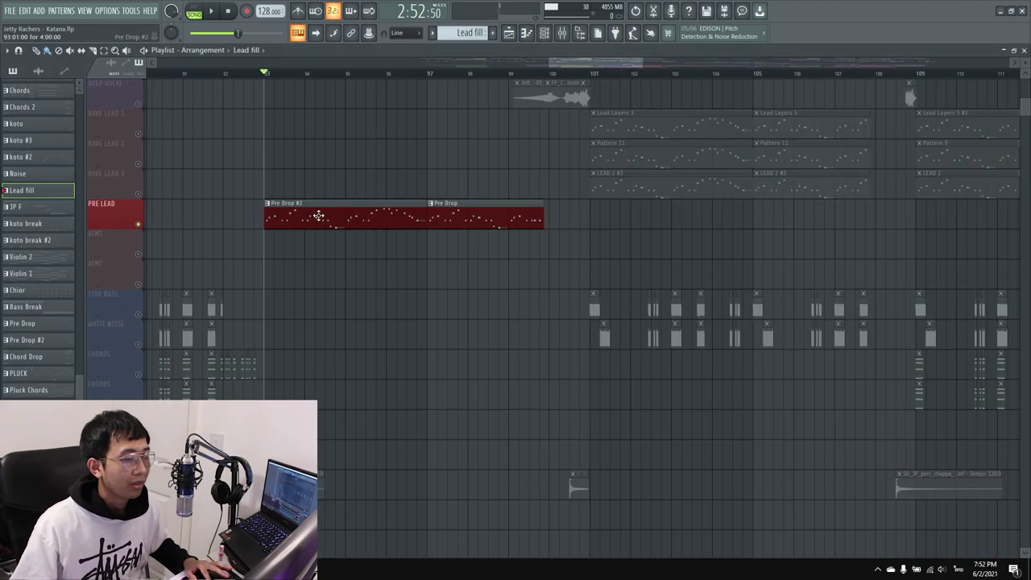
Step: Open the Pre Drop #2 pattern, play the PRE LEAD from bar 93 and select its mixer insert, Sylenth1 #11
double_click(315, 214)
key(F7)
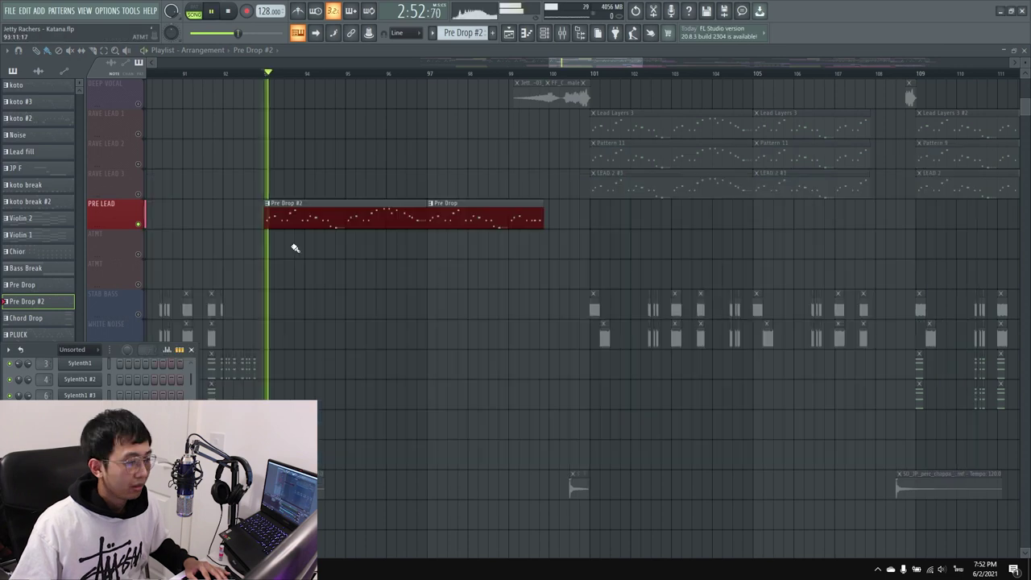
key(F9)
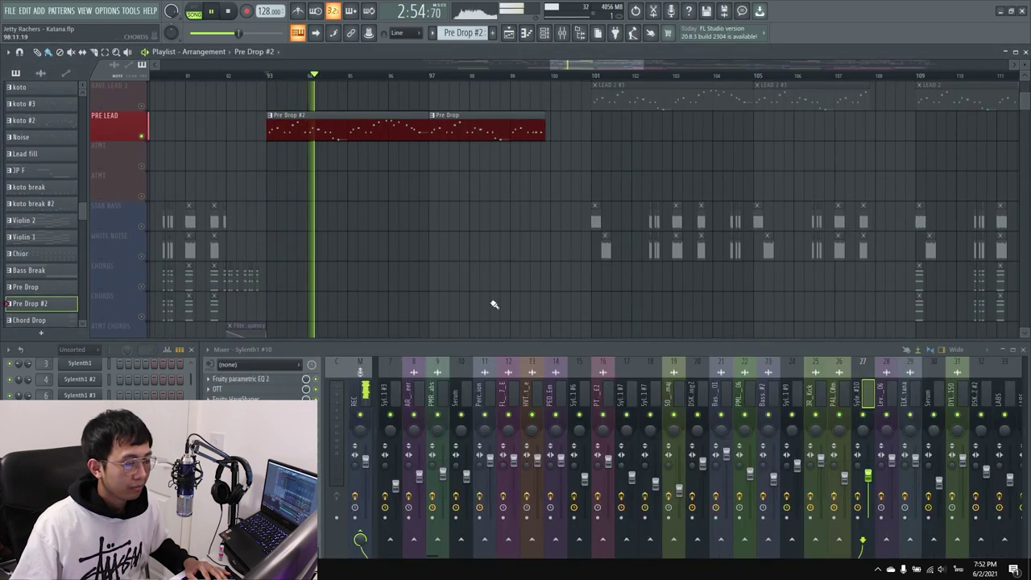
scroll(543, 373, down, 9)
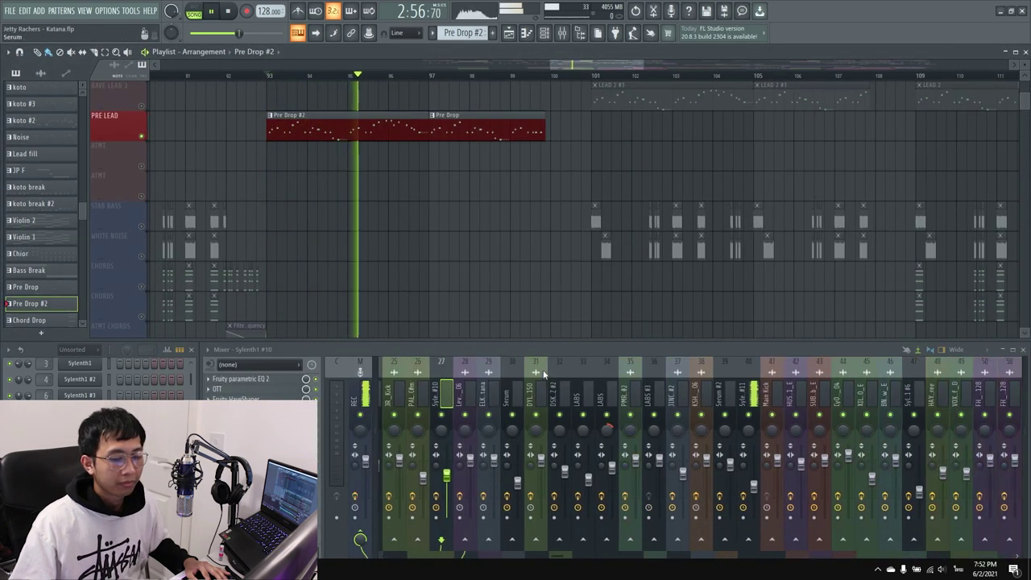
click(700, 390)
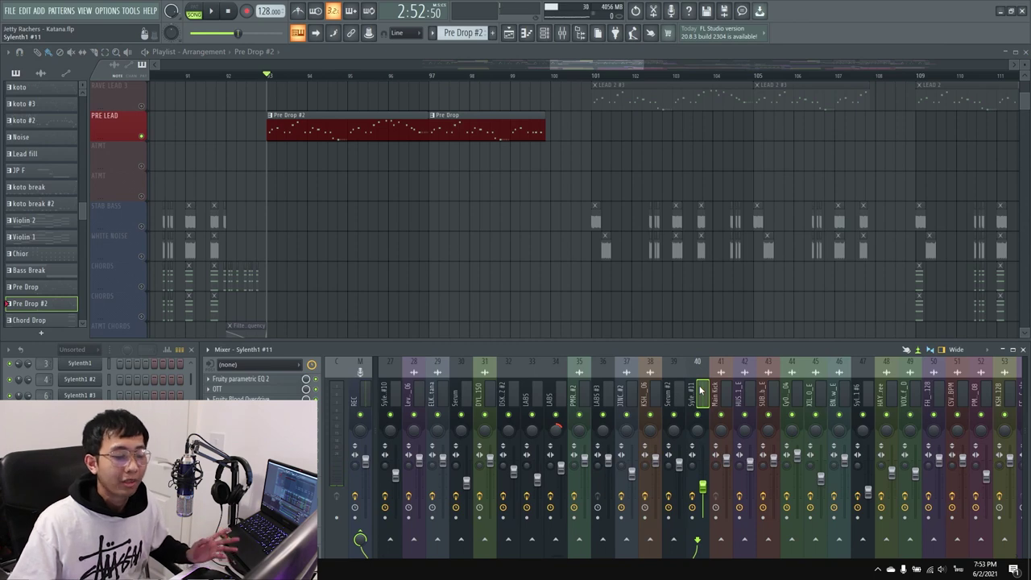
Step: Examine the Fruity parametric EQ 2, OTT and Fruity Blood Overdrive on the PRE LEAD's mixer insert
click(254, 379)
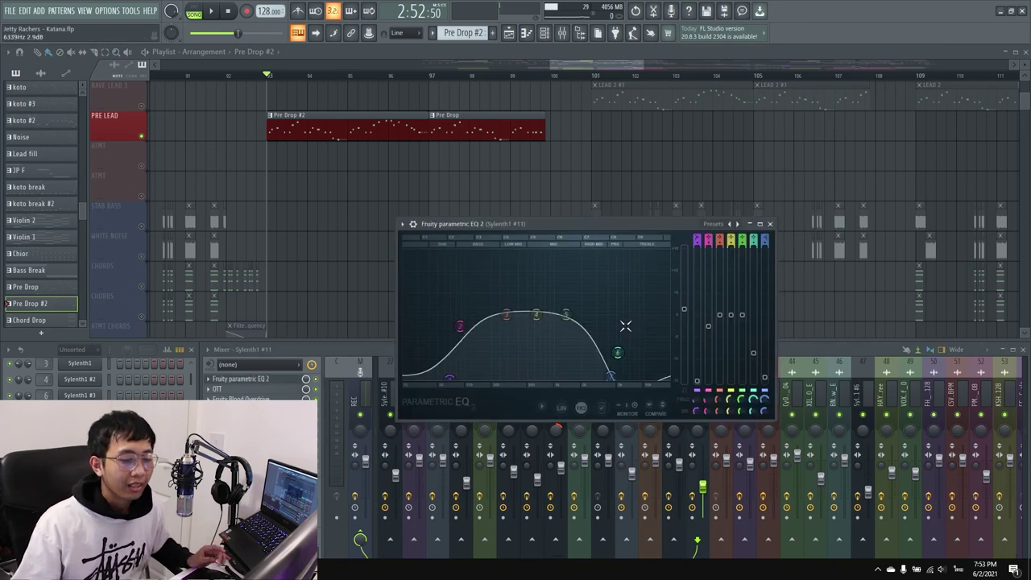
click(242, 388)
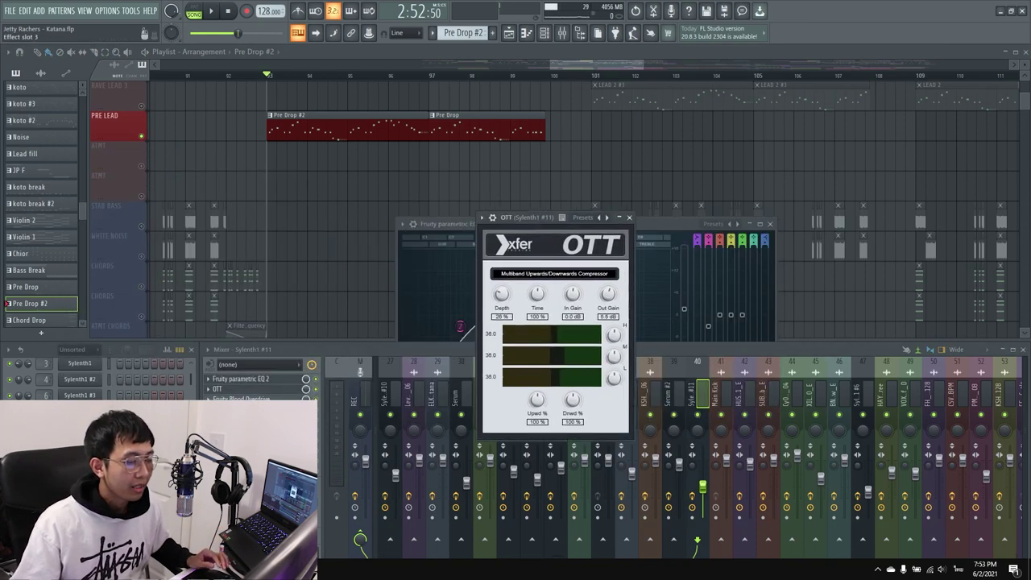
click(241, 398)
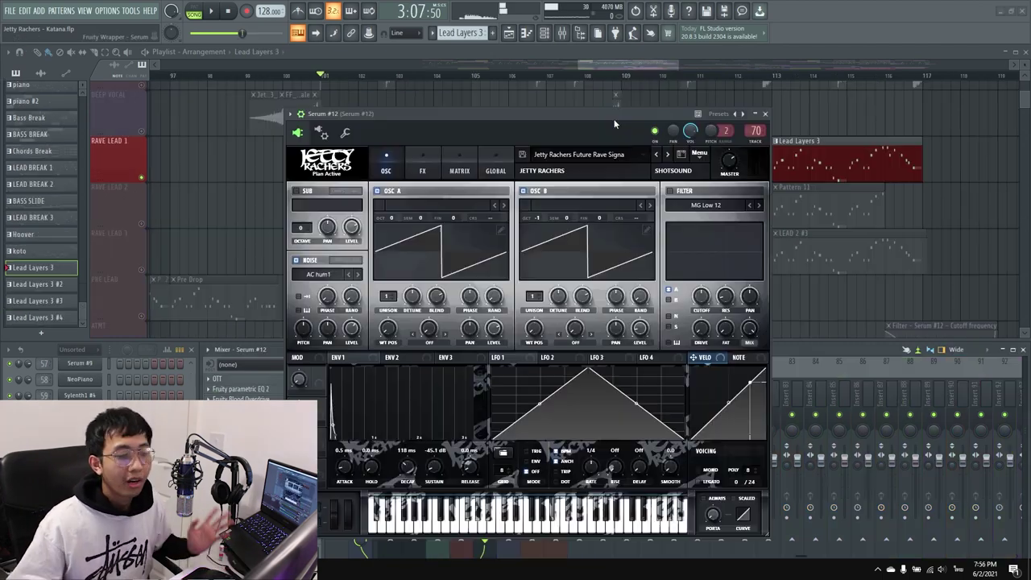
Step: Play RAVE LEAD 1 from bar 101 while viewing the preset in its Serum #12, and close the synth
drag(614, 124, 789, 90)
key(space)
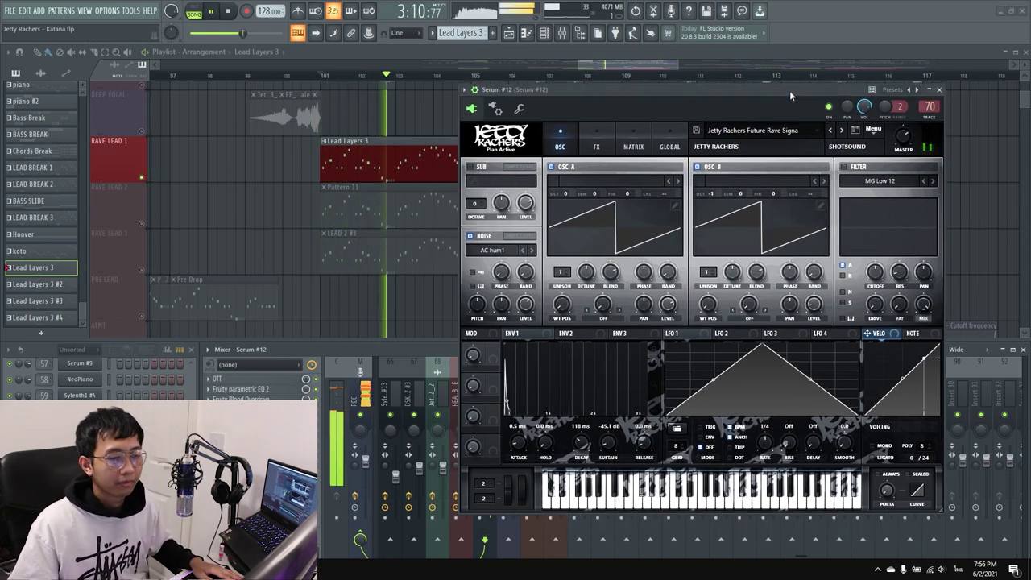
key(space)
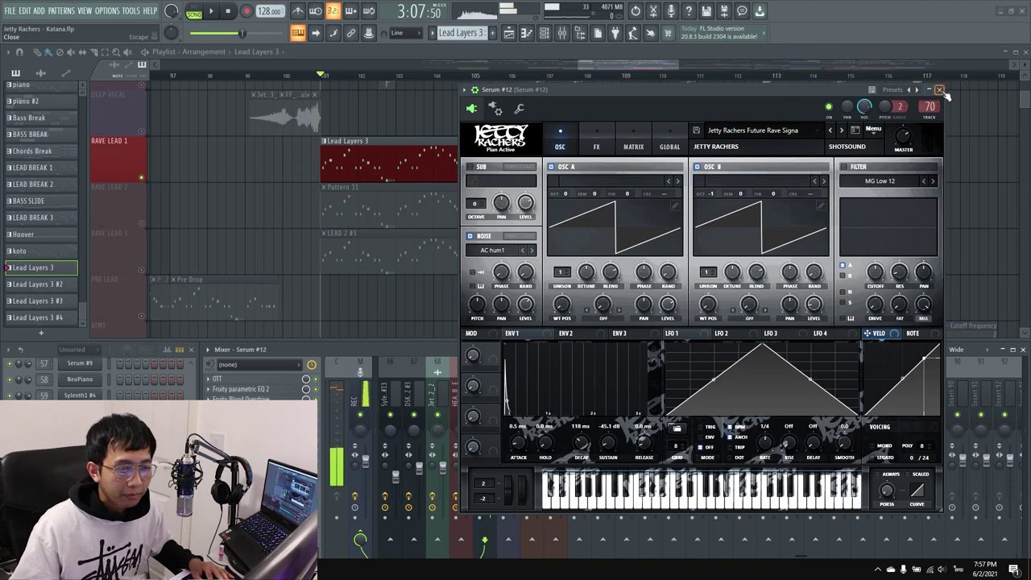
click(941, 91)
Step: Examine the OTT, Fruity Blood Overdrive and both Fruity parametric EQ 2 effects on RAVE LEAD 1's mixer insert
click(256, 380)
drag(141, 94, 891, 147)
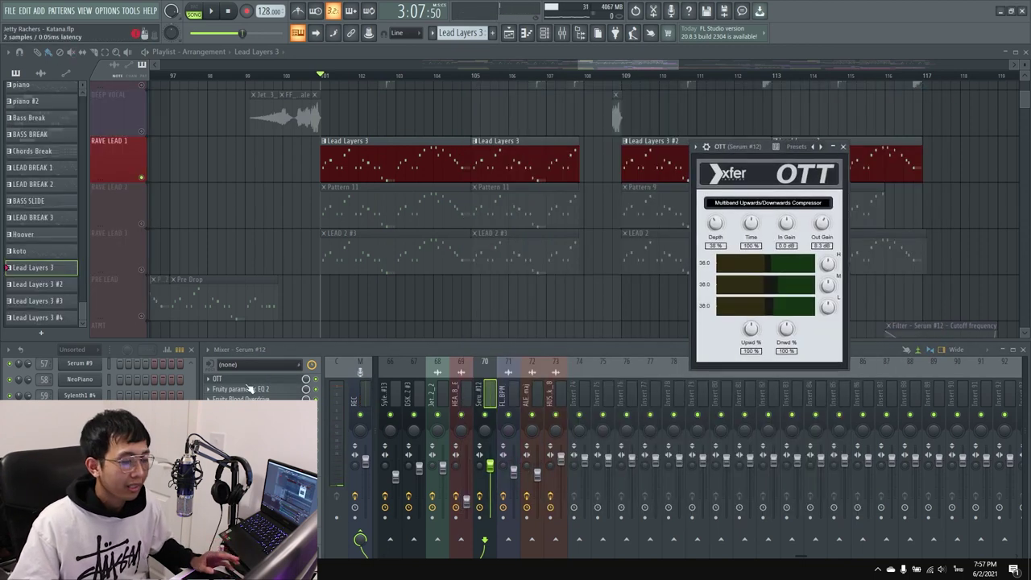
click(240, 389)
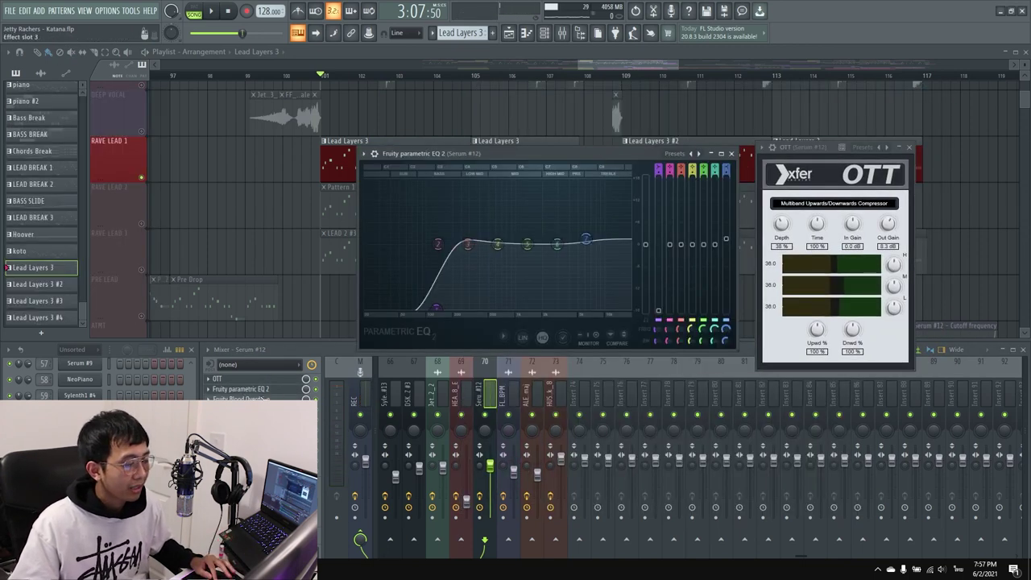
click(259, 399)
click(257, 409)
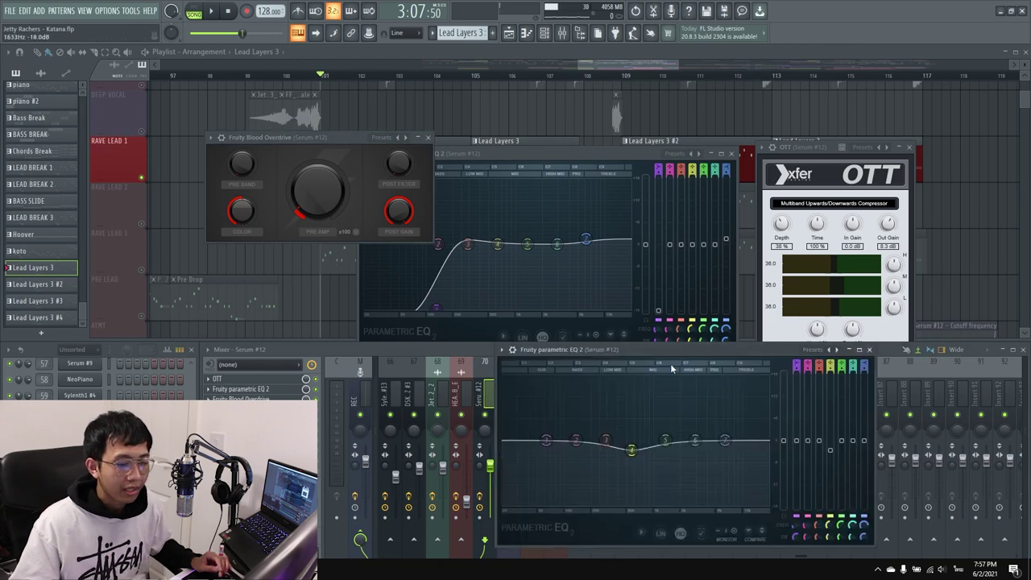
drag(672, 368, 590, 311)
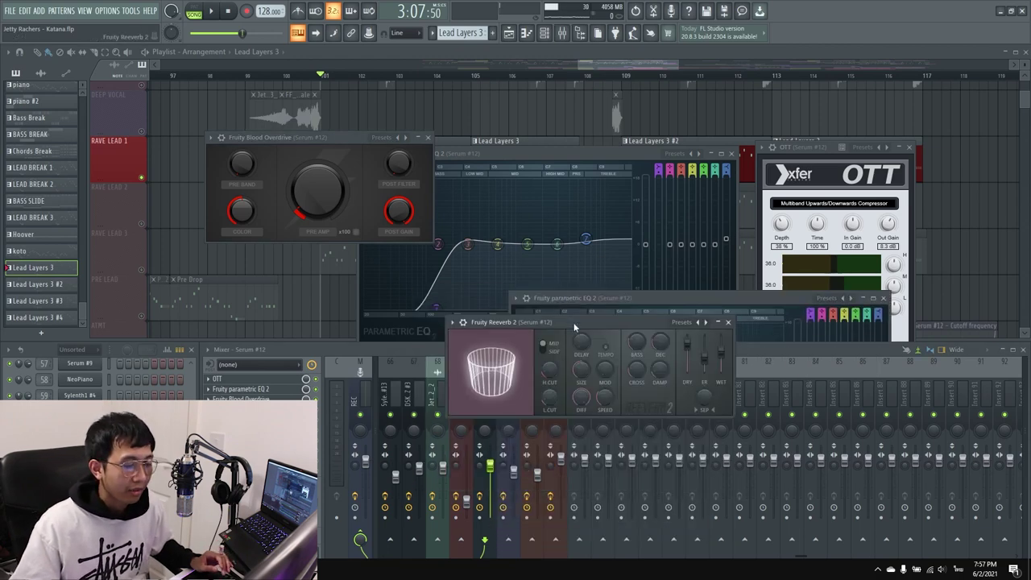
Step: Examine RAVE LEAD 1's Fruity Reeverb 2, LFOTool and Fruity Filter, and replay the lead from bar 101
drag(574, 325, 554, 311)
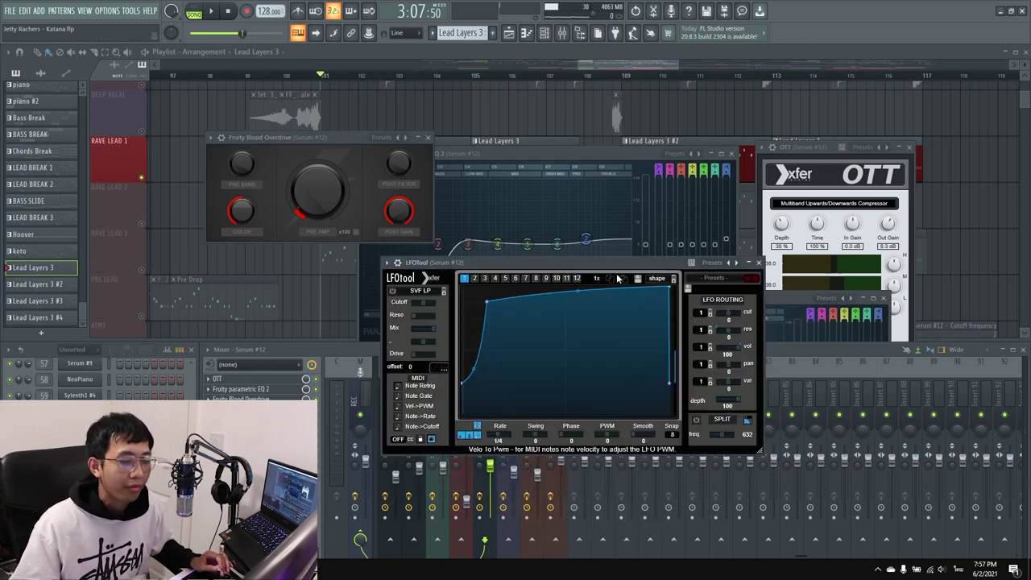
drag(618, 268, 659, 224)
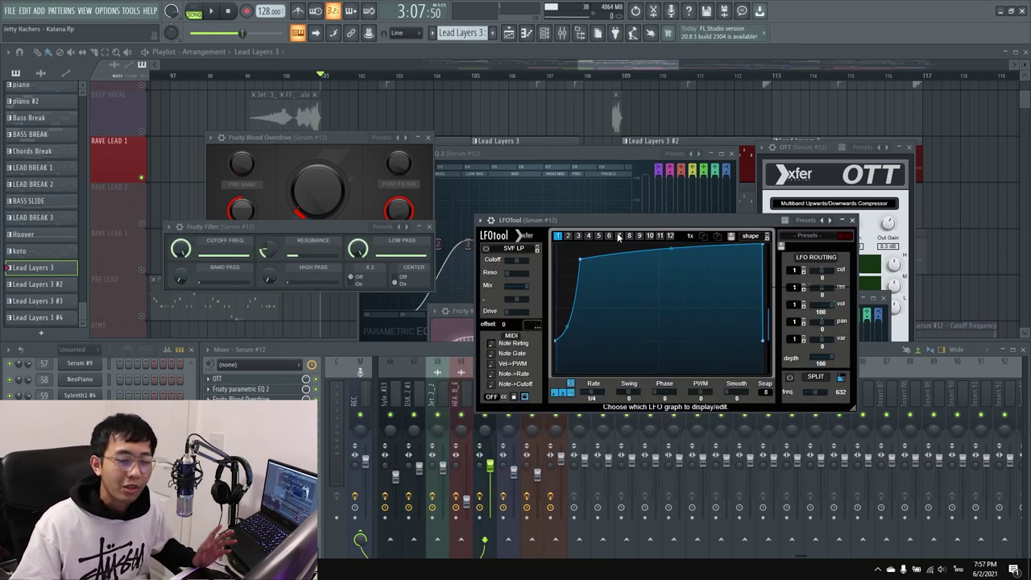
drag(632, 230, 651, 217)
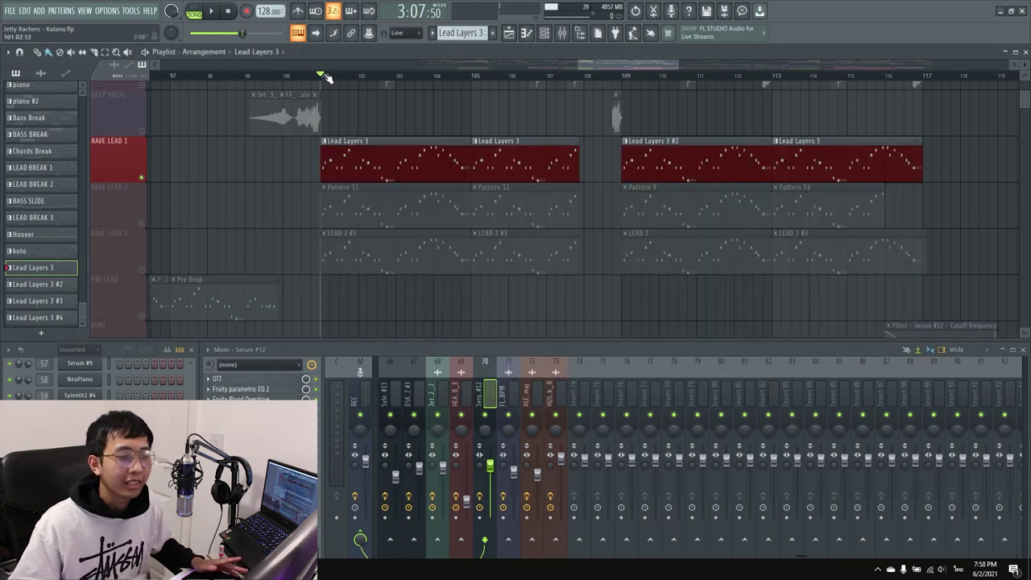
key(space)
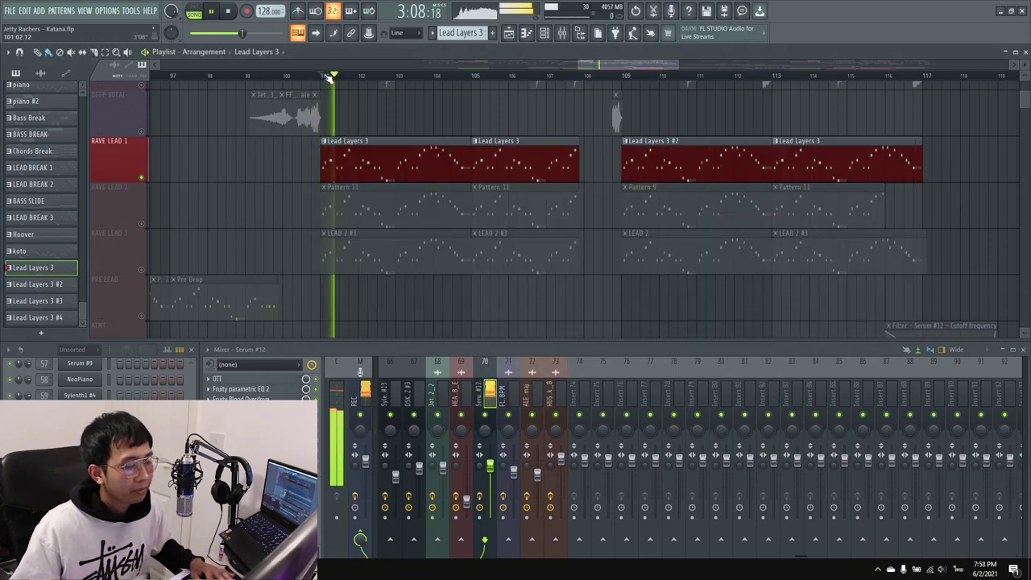
key(space)
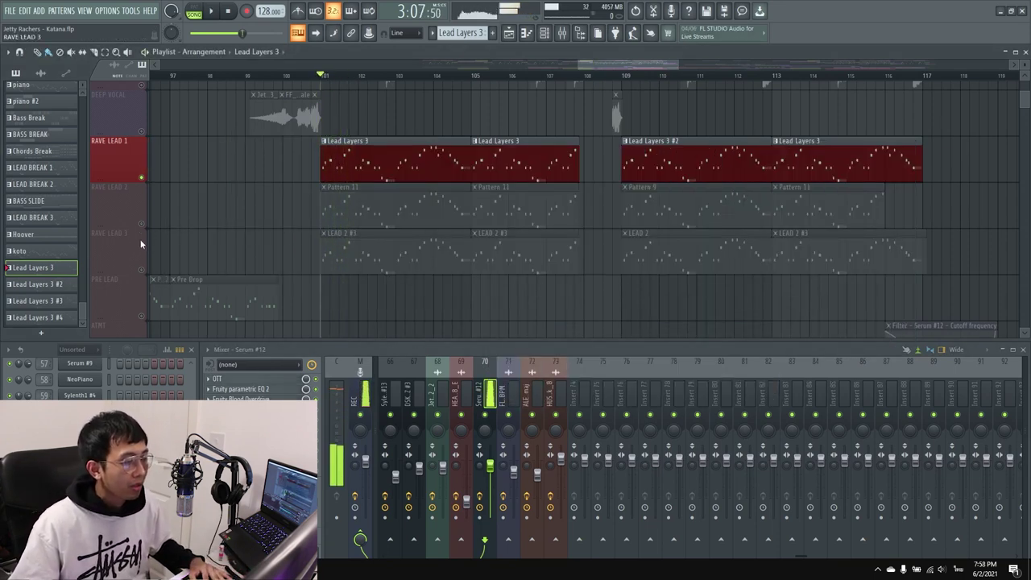
Step: Solo RAVE LEAD 3 and examine the Jetty Rachers Future Rave Zone preset in its Serum #3
right_click(141, 269)
scroll(441, 211, down, 1)
scroll(472, 266, down, 1)
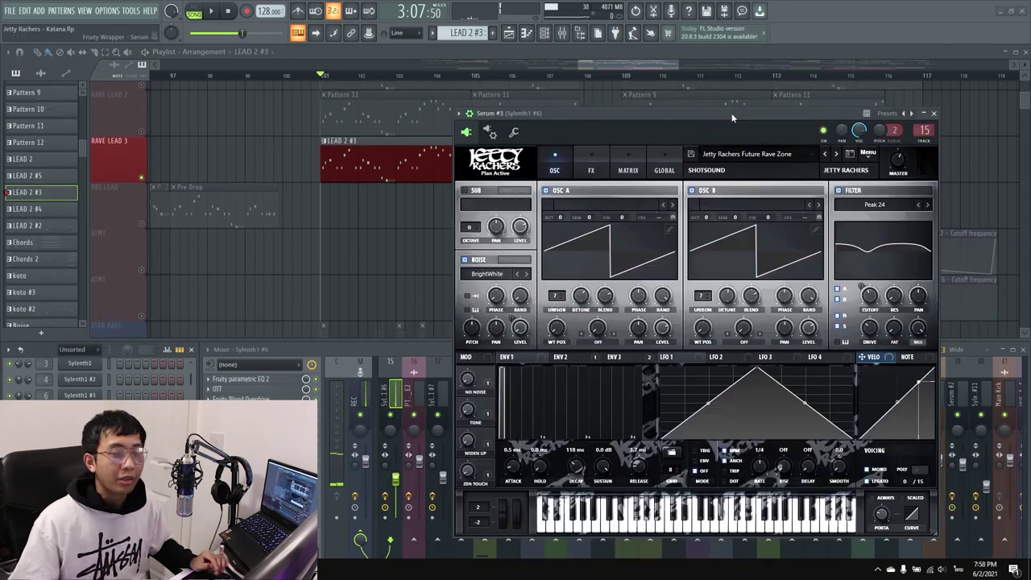
Step: Examine the two Fruity parametric EQ 2 effects, OTT and Fruity WaveShaper on RAVE LEAD 3's mixer insert
click(241, 378)
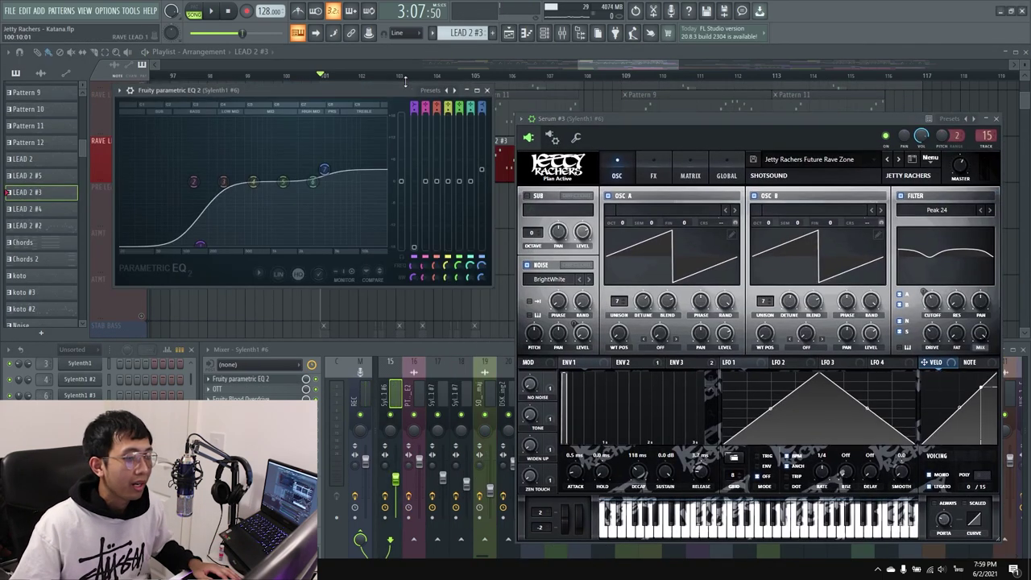
drag(377, 86, 390, 100)
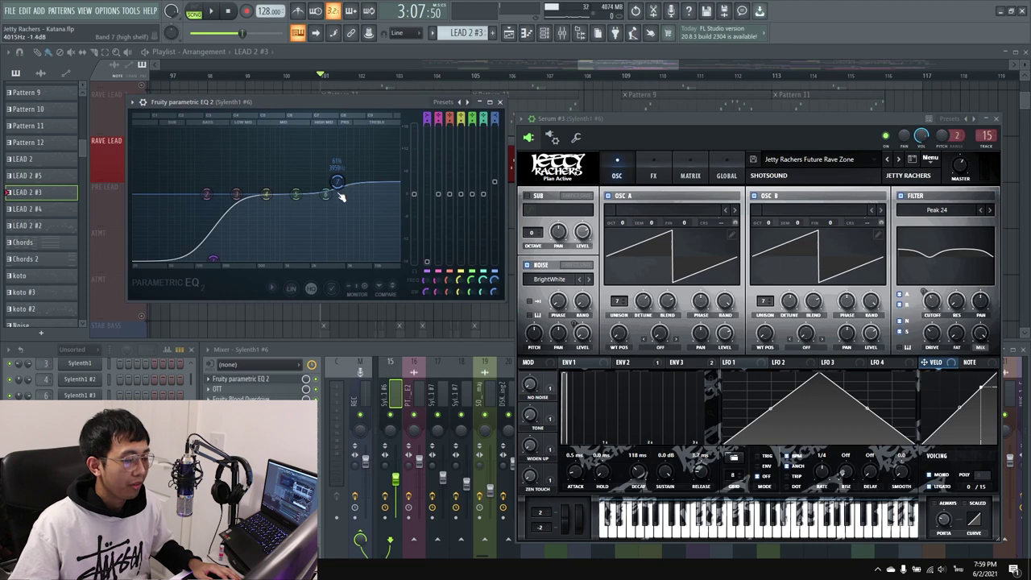
click(241, 388)
drag(584, 262, 683, 97)
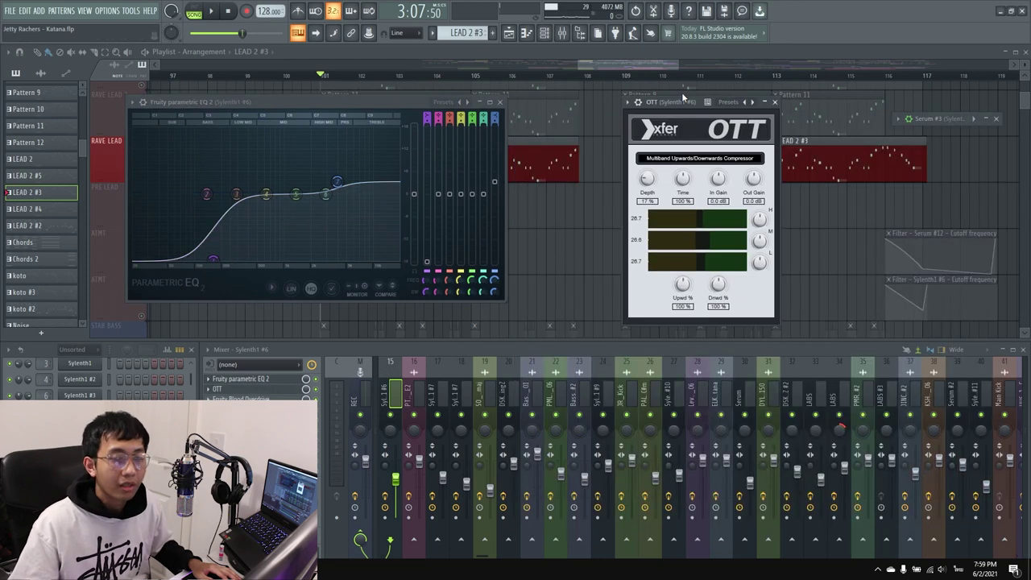
click(240, 398)
click(241, 409)
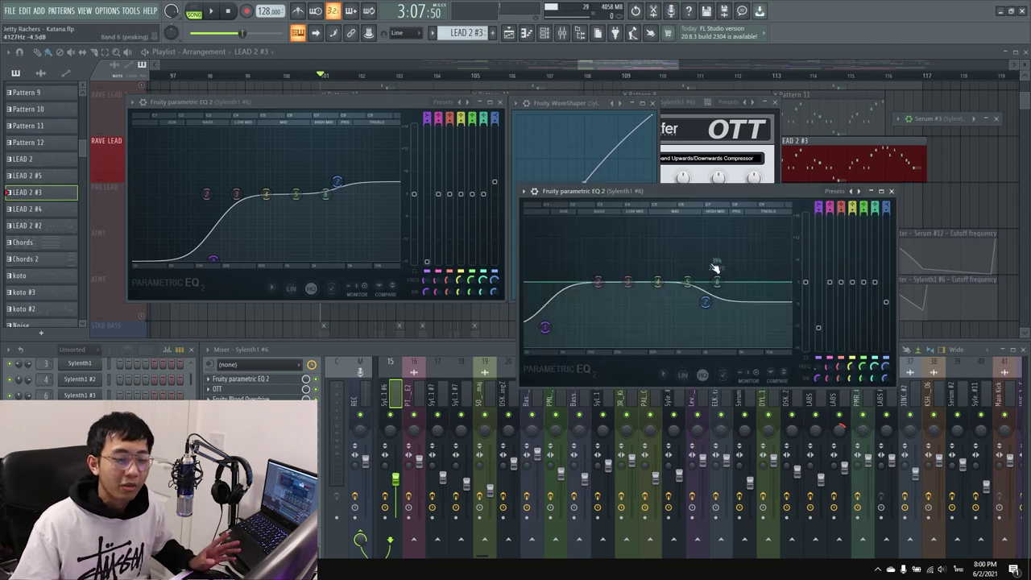
drag(715, 267, 697, 271)
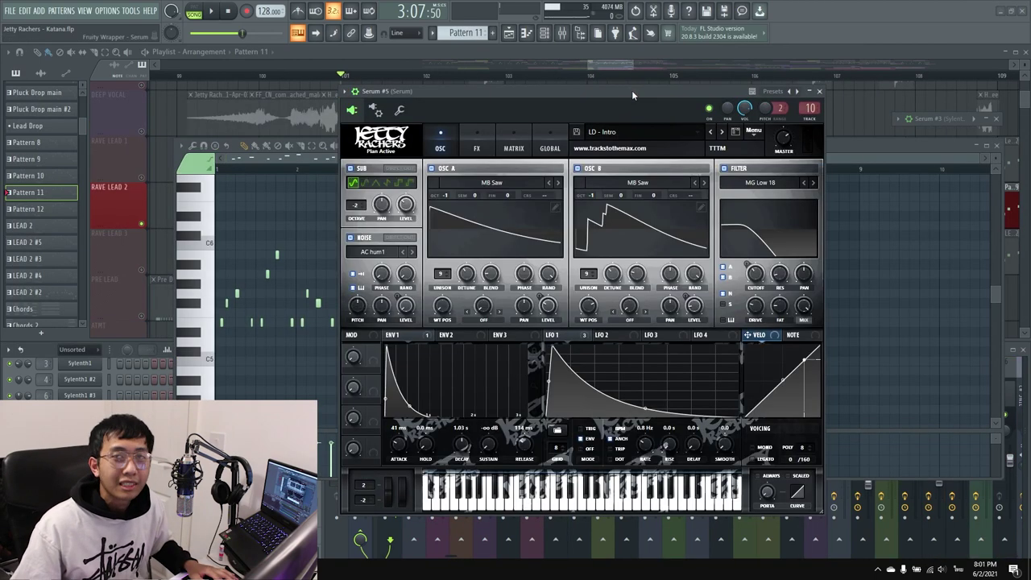
Step: Examine the LD - Intro preset in RAVE LEAD 2's Serum #5 and the OTT, Soundgoodizer and Fruity Blood Overdrive effects on its mixer insert
drag(507, 94, 595, 75)
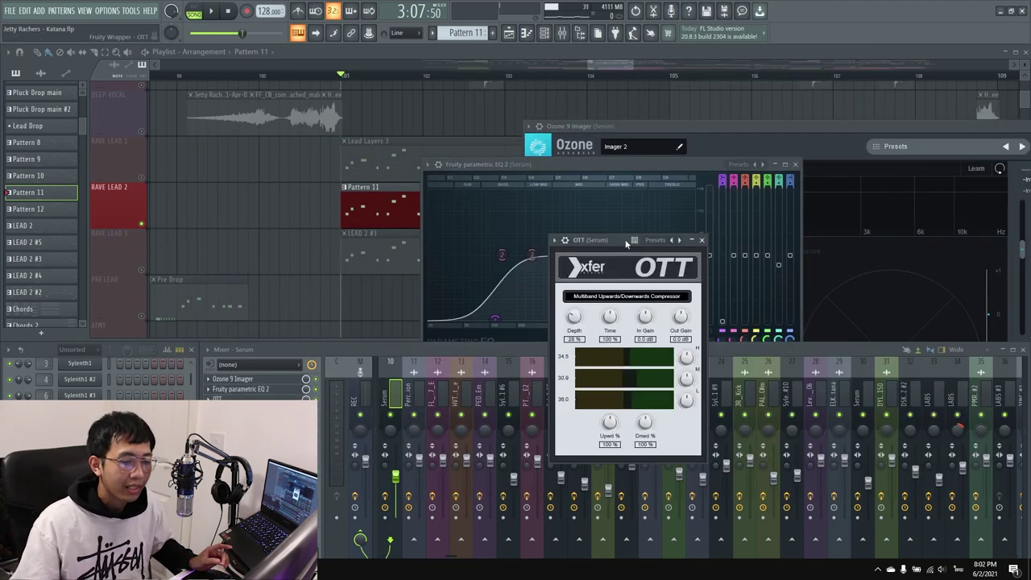
drag(626, 239, 647, 213)
click(254, 409)
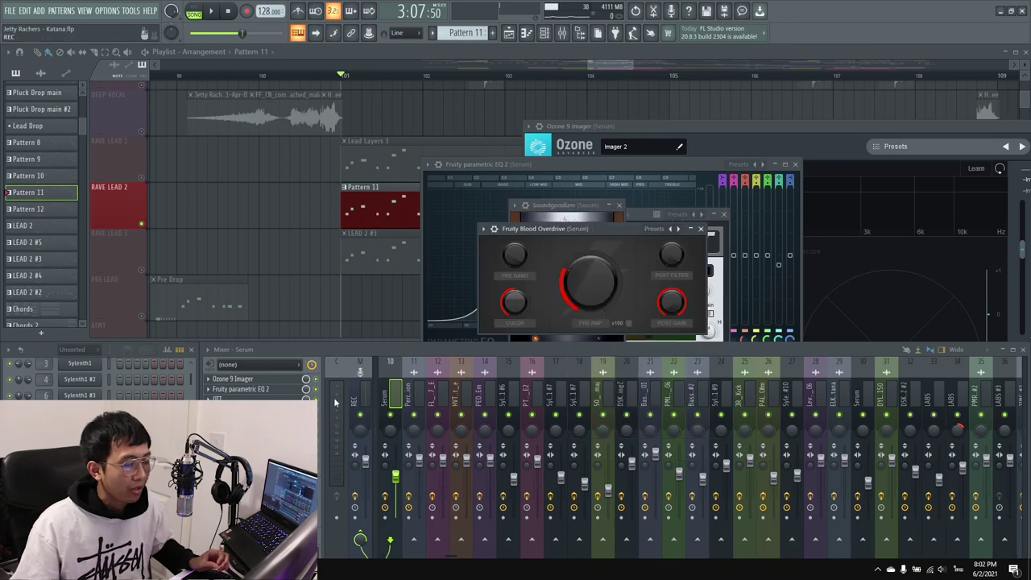
click(254, 420)
mouse_move(622, 196)
mouse_down()
mouse_move(461, 205)
mouse_move(593, 370)
mouse_move(631, 199)
mouse_up()
click(254, 430)
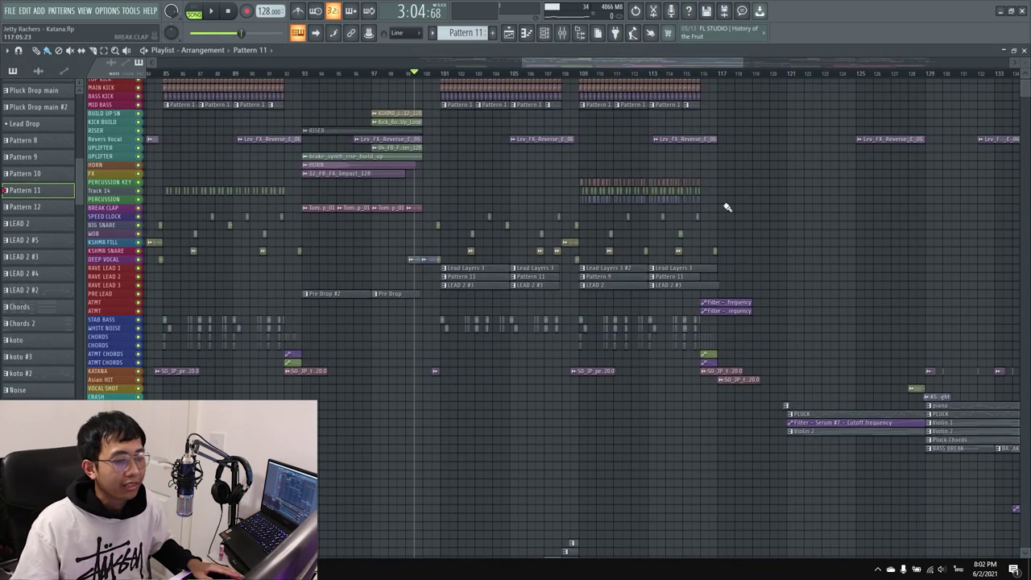
Step: Play the full arrangement from just before bar 101 into the drop with all tracks enabled
key(space)
scroll(580, 178, up, 1)
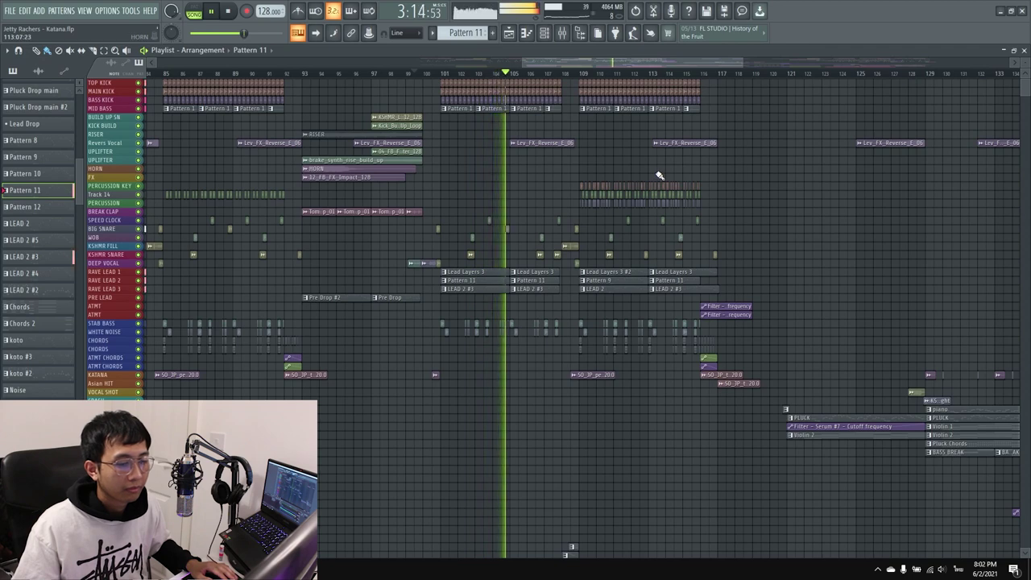
key(space)
Step: Solo the PERCUSSION KEY track and audition it from bar 109
ctrl+scroll(679, 173, up, 4)
alt+scroll(547, 177, up, 3)
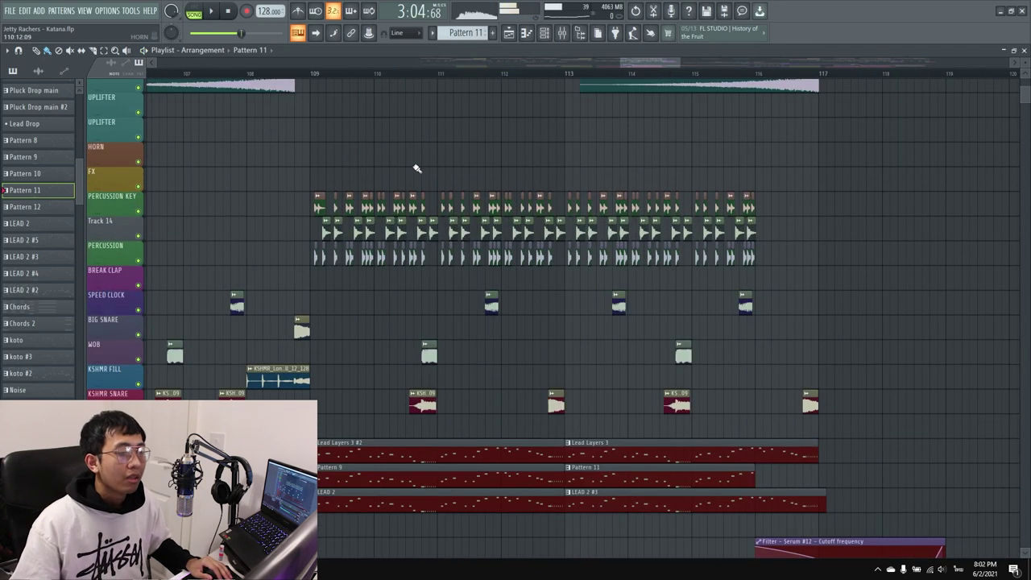
click(311, 73)
scroll(436, 130, down, 1)
ctrl+scroll(357, 126, up, 5)
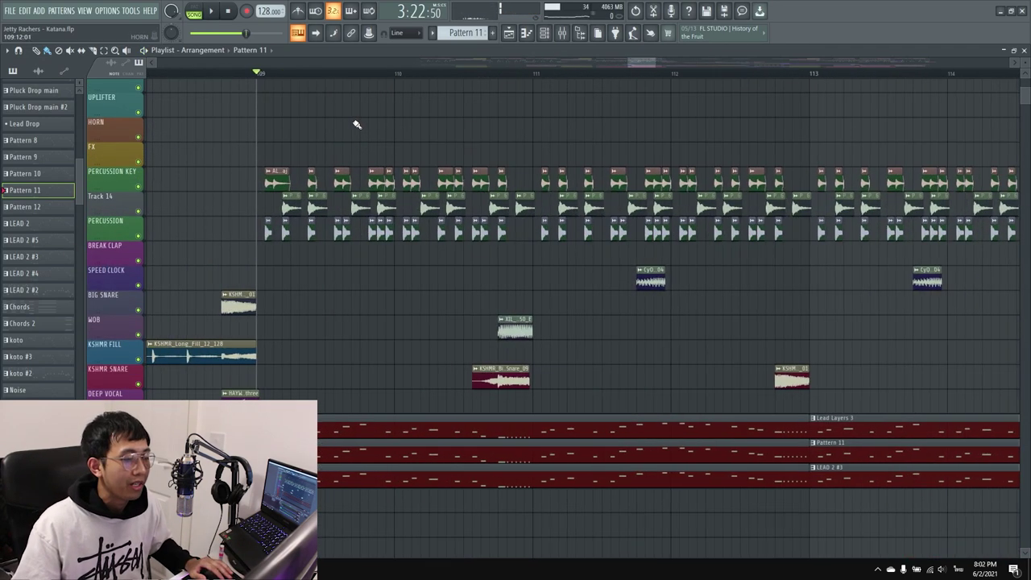
ctrl+click(139, 187)
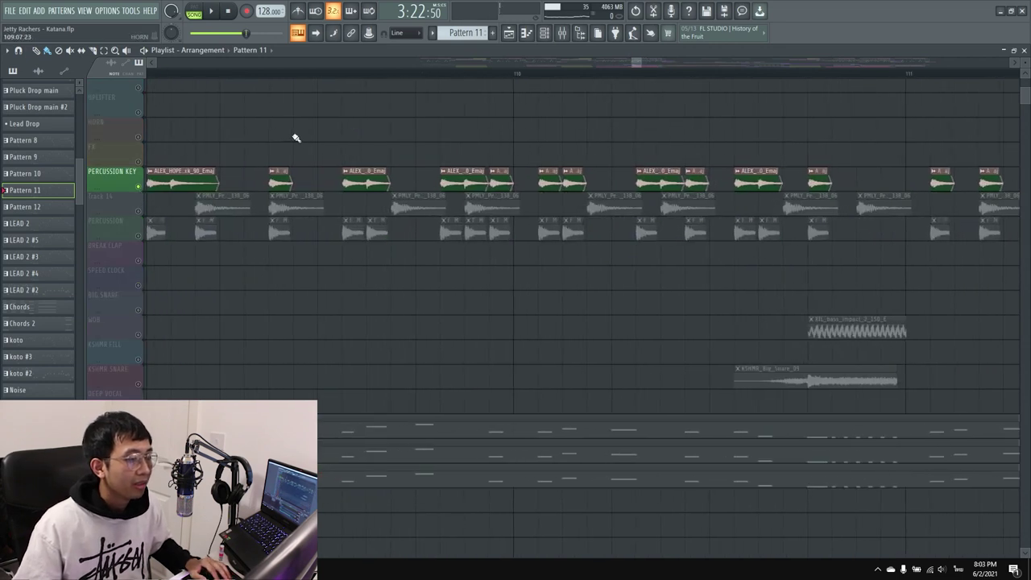
key(space)
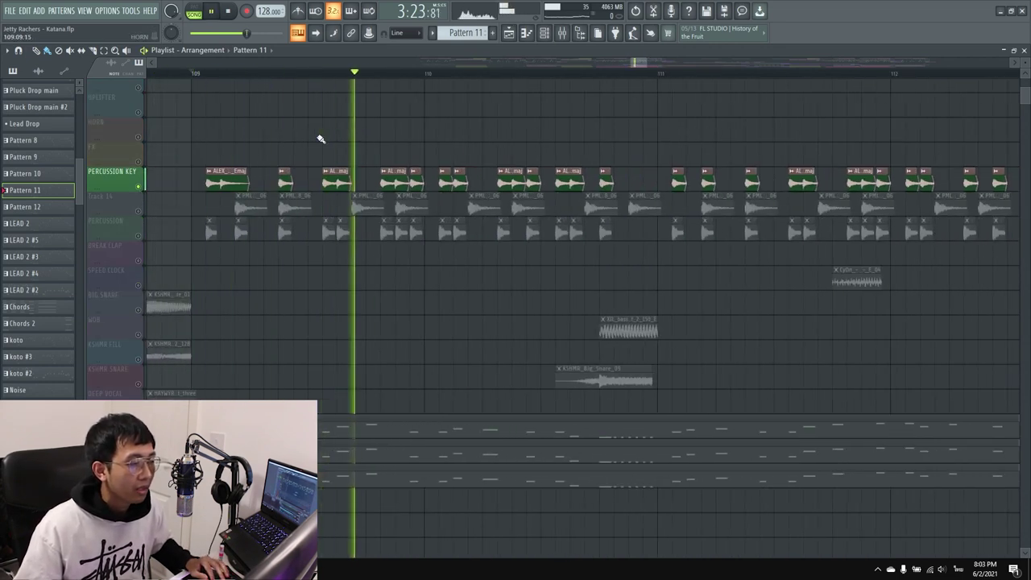
key(space)
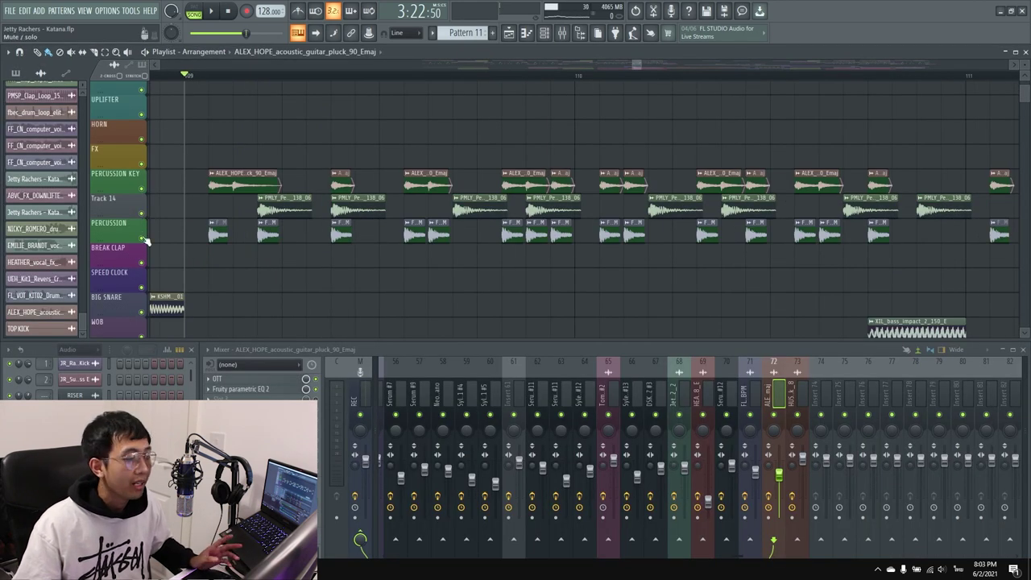
Step: Solo the PERCUSSION track and audition its clips from bar 109
ctrl+click(142, 238)
ctrl+scroll(477, 241, down, 1)
scroll(477, 240, down, 1)
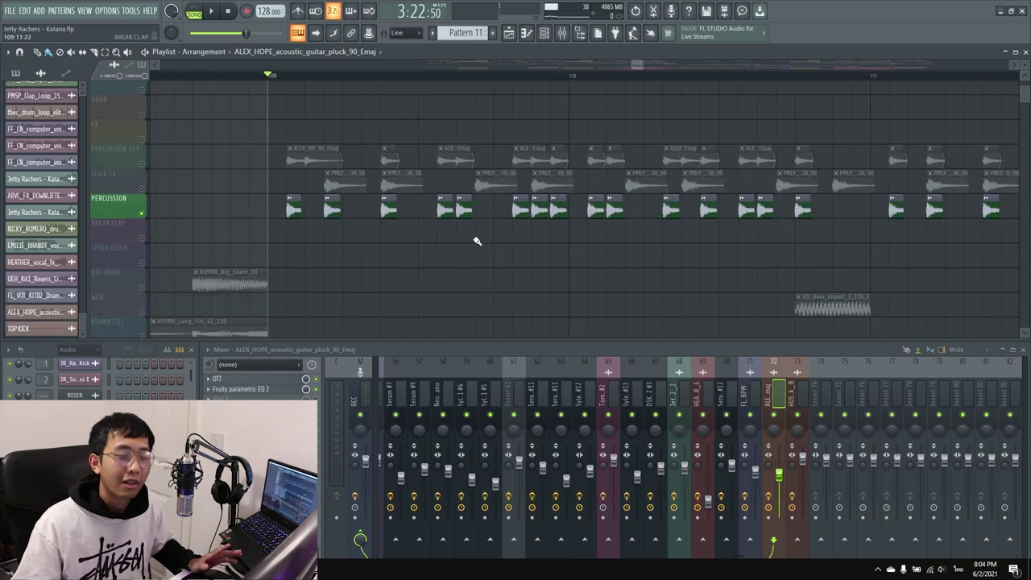
key(space)
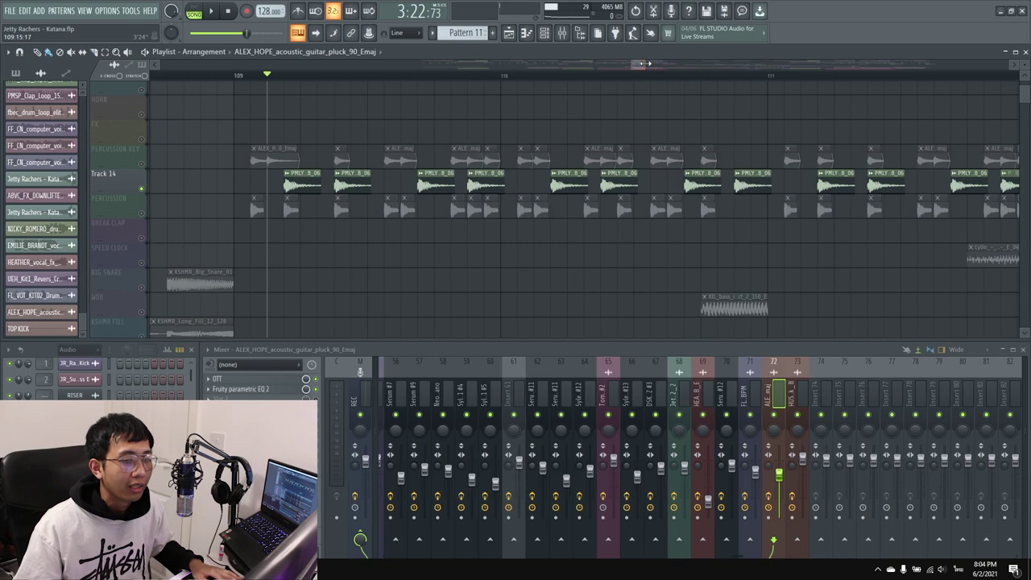
Step: Audition the soloed PMLY_Percussion_Loop_138_06 clips on Track 14 from bar 109
ctrl+scroll(318, 138, up, 3)
ctrl+scroll(421, 132, down, 1)
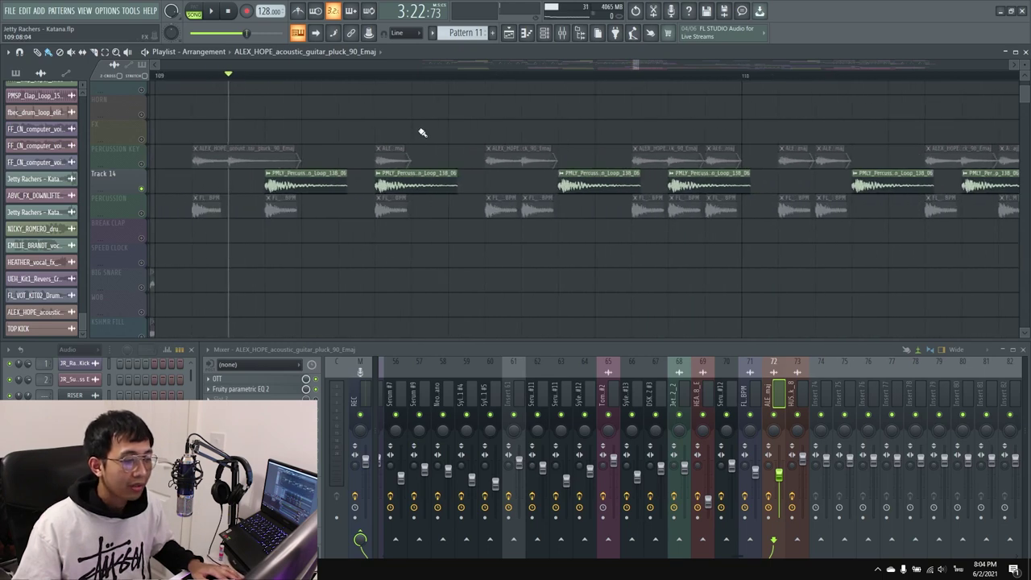
click(439, 176)
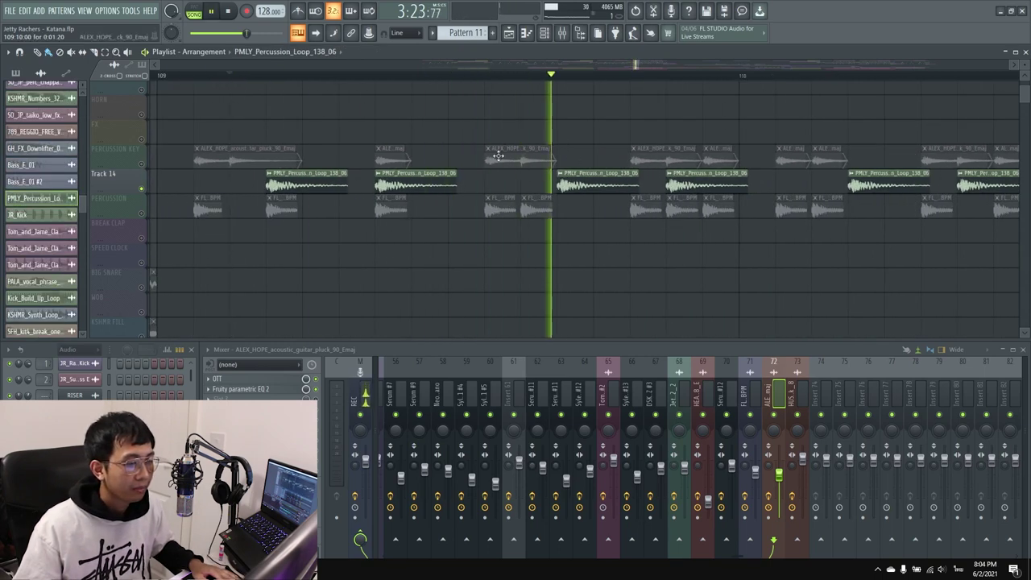
ctrl+scroll(498, 155, down, 4)
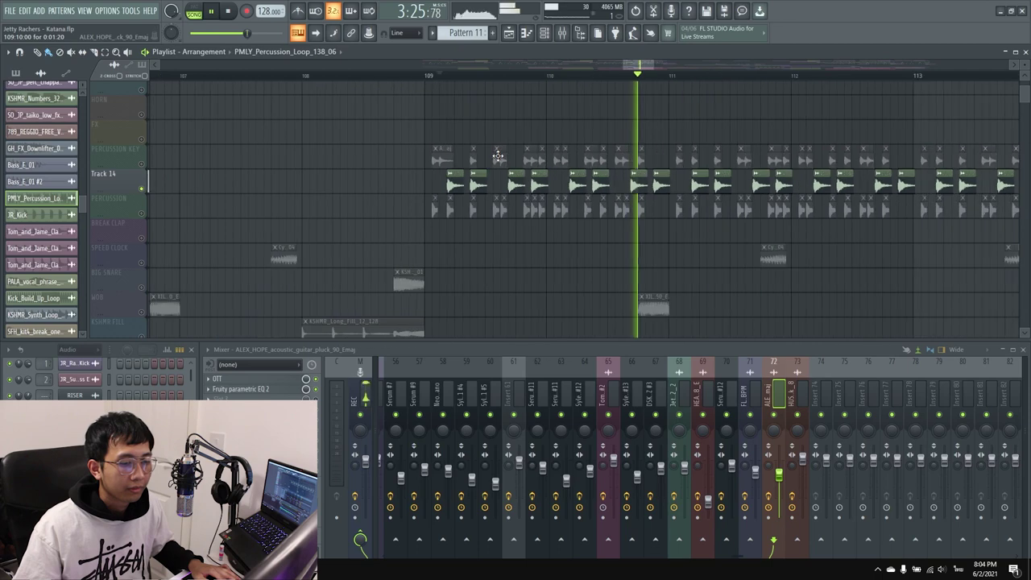
key(space)
Step: Play PERCUSSION KEY, Track 14 and PERCUSSION together from bar 109
ctrl+scroll(513, 161, up, 2)
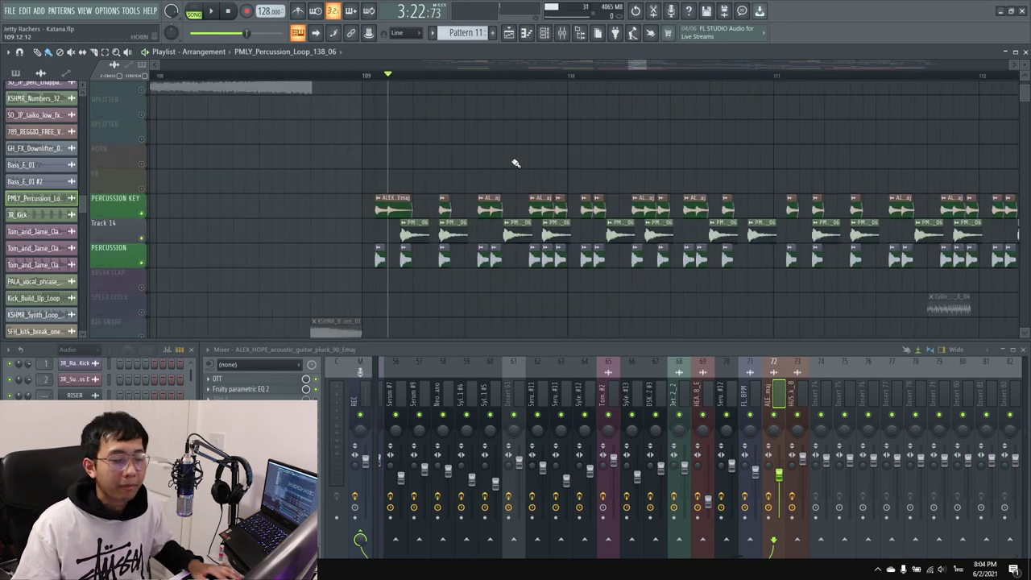
key(space)
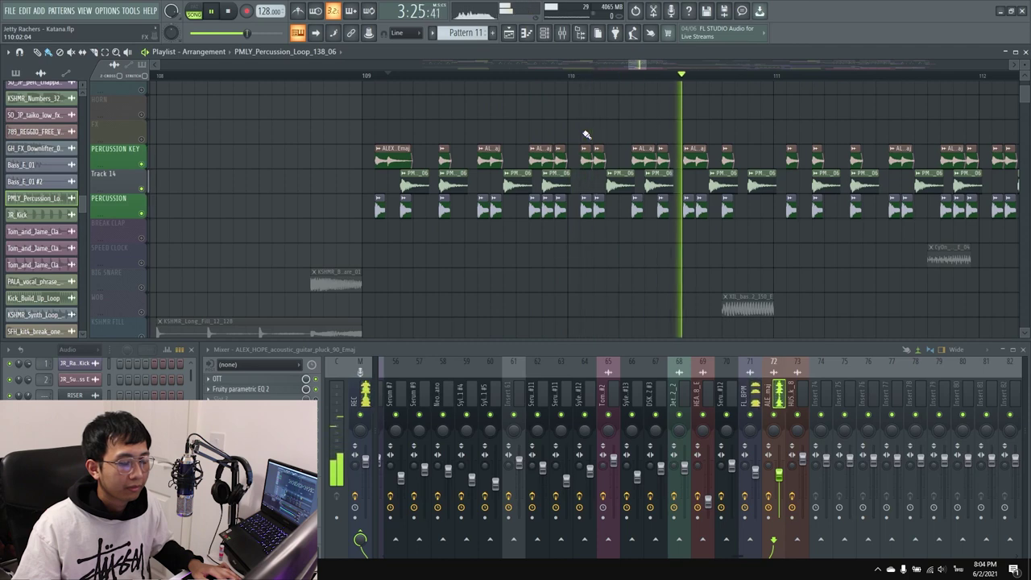
ctrl+scroll(586, 133, down, 2)
key(space)
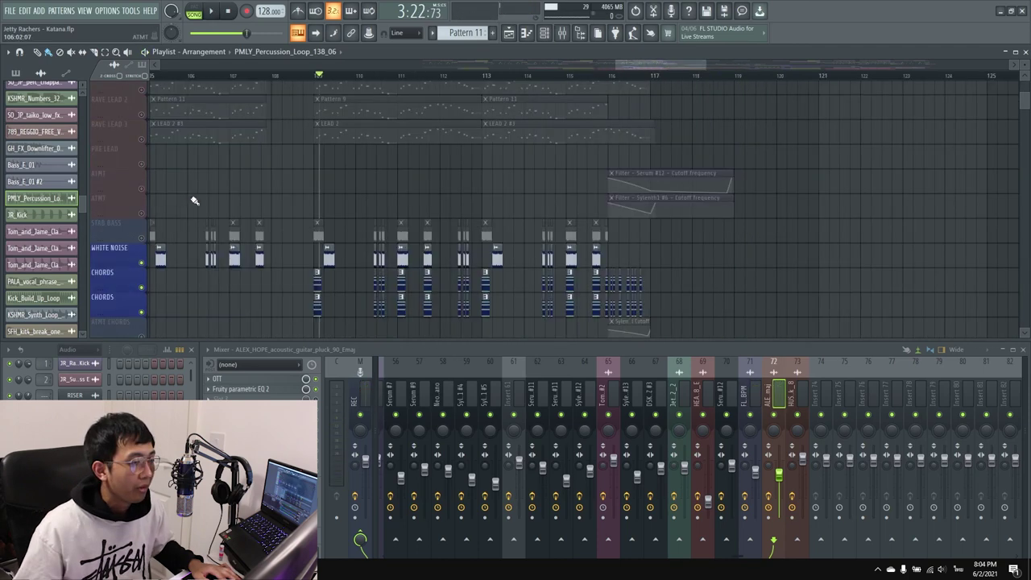
Step: Unmute RAVE LEAD 2 and RAVE LEAD 3 alongside the WHITE NOISE and CHORDS tracks
scroll(193, 201, up, 2)
click(149, 172)
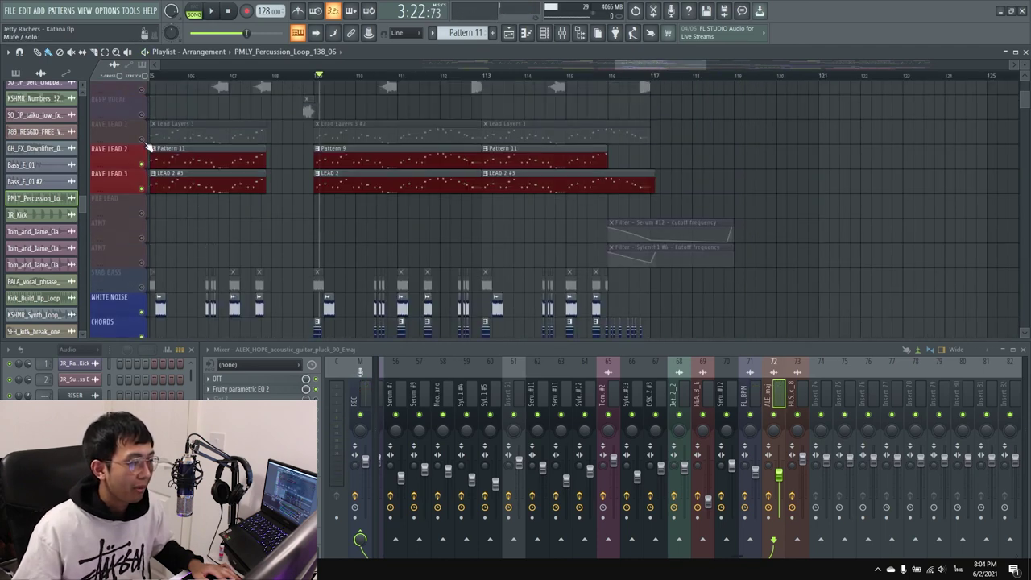
scroll(242, 193, down, 5)
Step: Open the LEAD BREAK 2 pattern from the FILL LEAD track at bar 108 to view its notes, and close it
drag(667, 75, 639, 102)
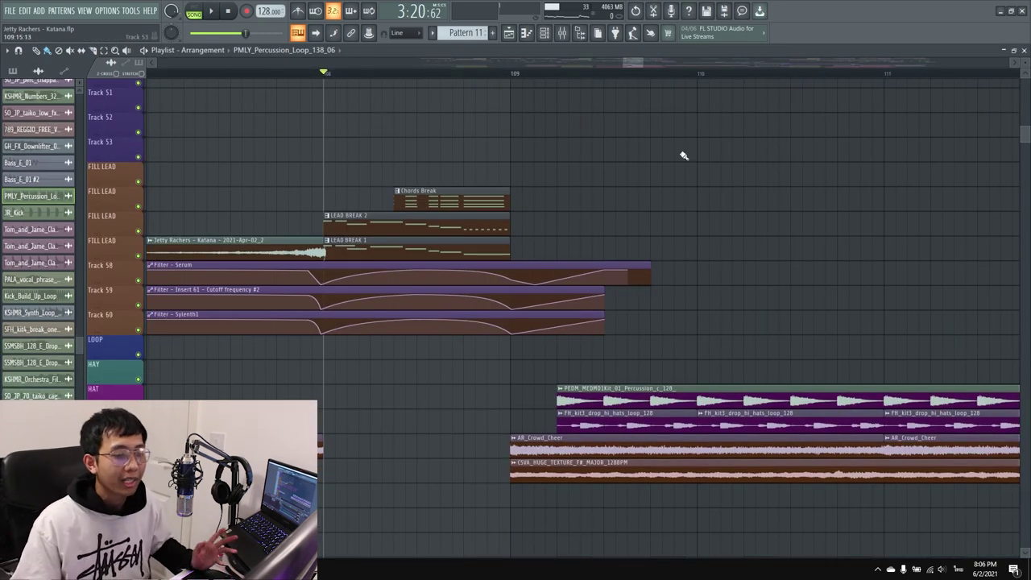
scroll(141, 165, down, 3)
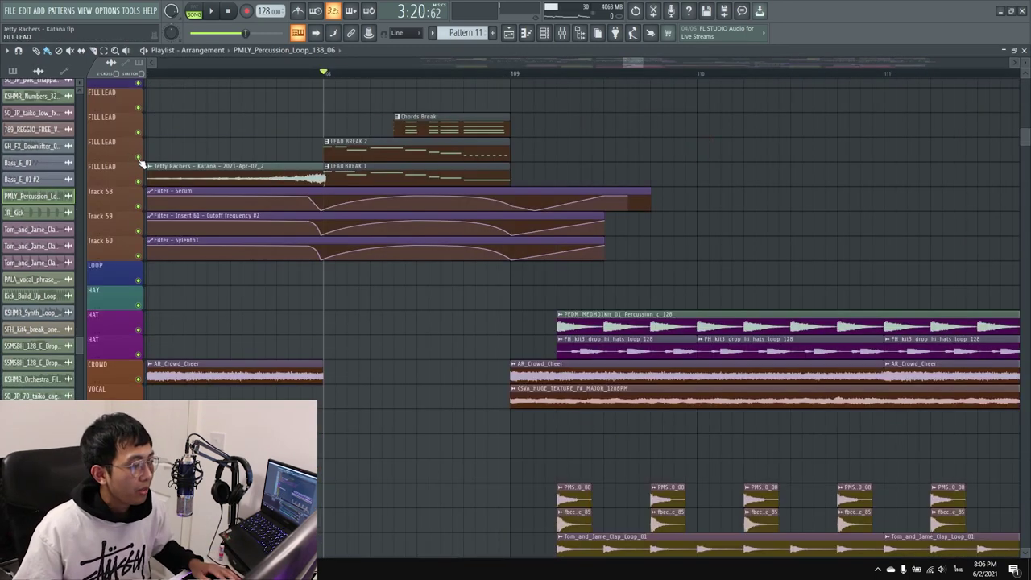
double_click(376, 158)
click(995, 157)
scroll(387, 164, down, 1)
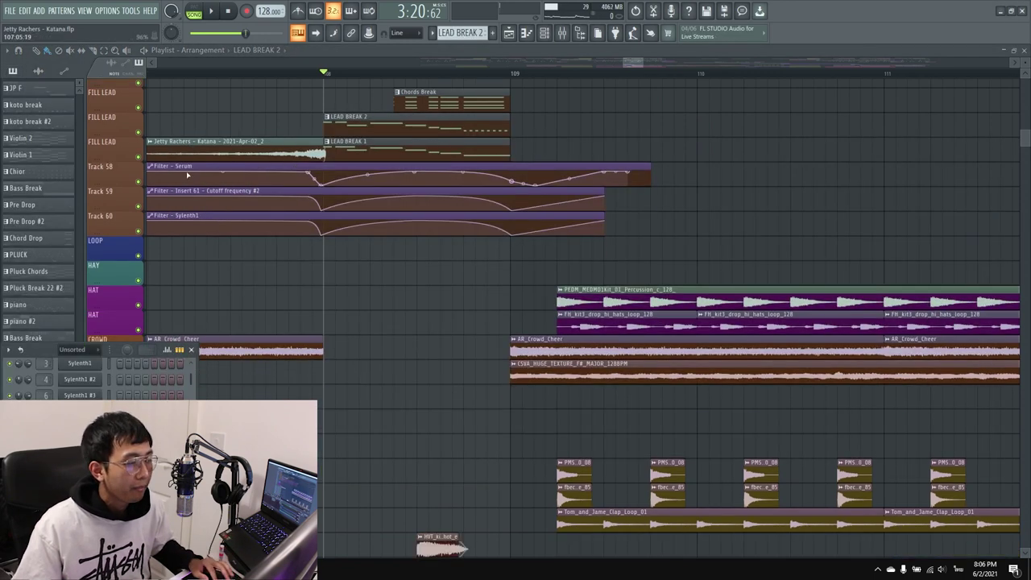
Step: Show the mixer, mute the tracks below Track 60 and audition the FILL LEAD layers with their filter automation from bar 108
key(F9)
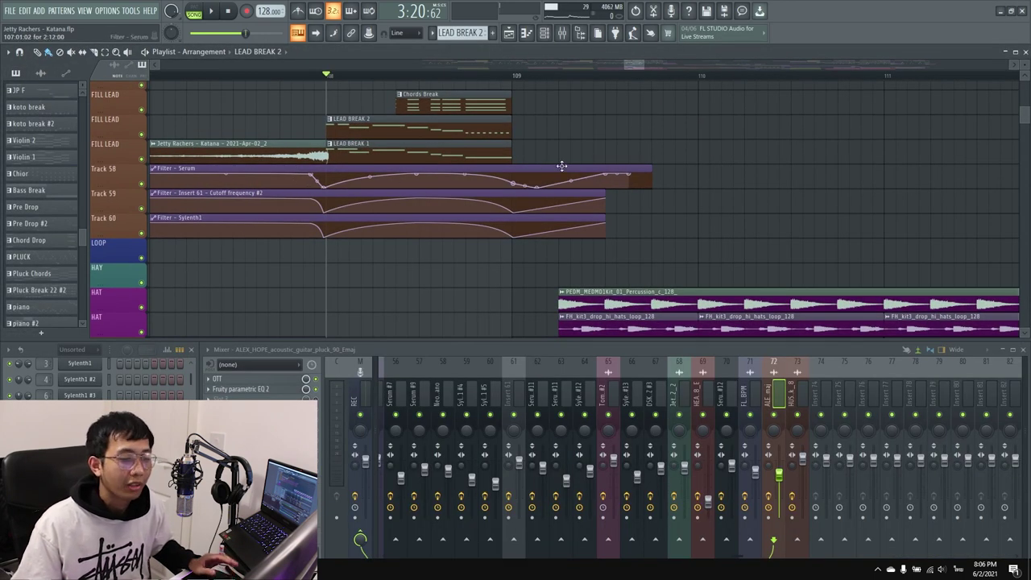
right_click(142, 230)
drag(143, 209, 144, 107)
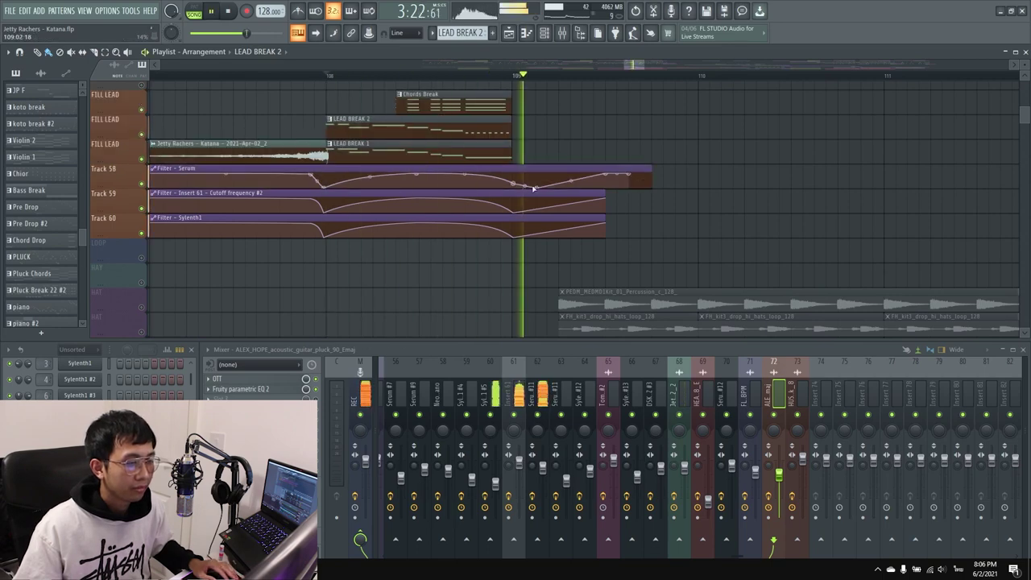
ctrl+scroll(609, 173, down, 3)
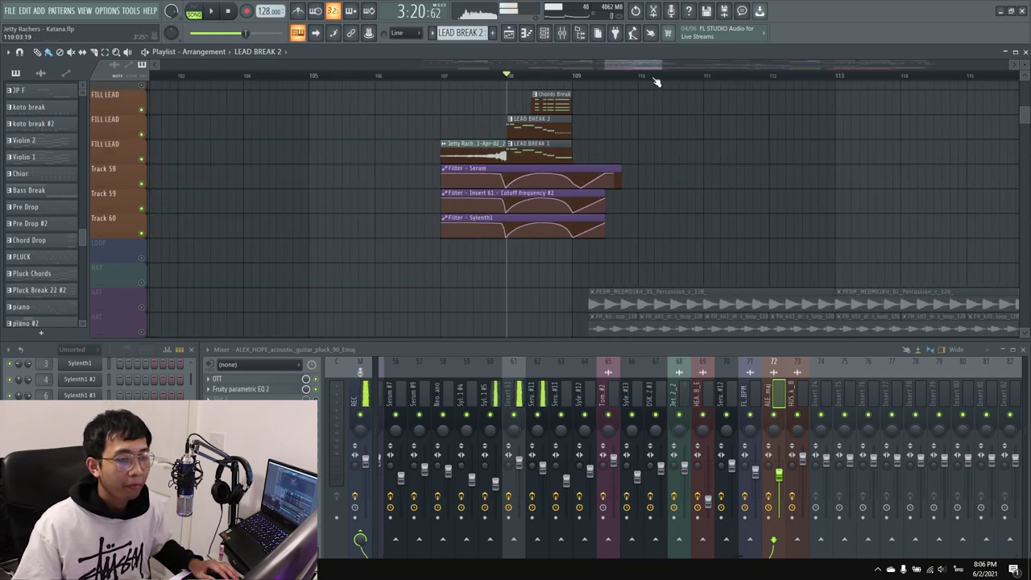
Step: Re-enable all tracks and play the arrangement from bar 108 through the fill into the drop at bar 109
ctrl+right_click(636, 121)
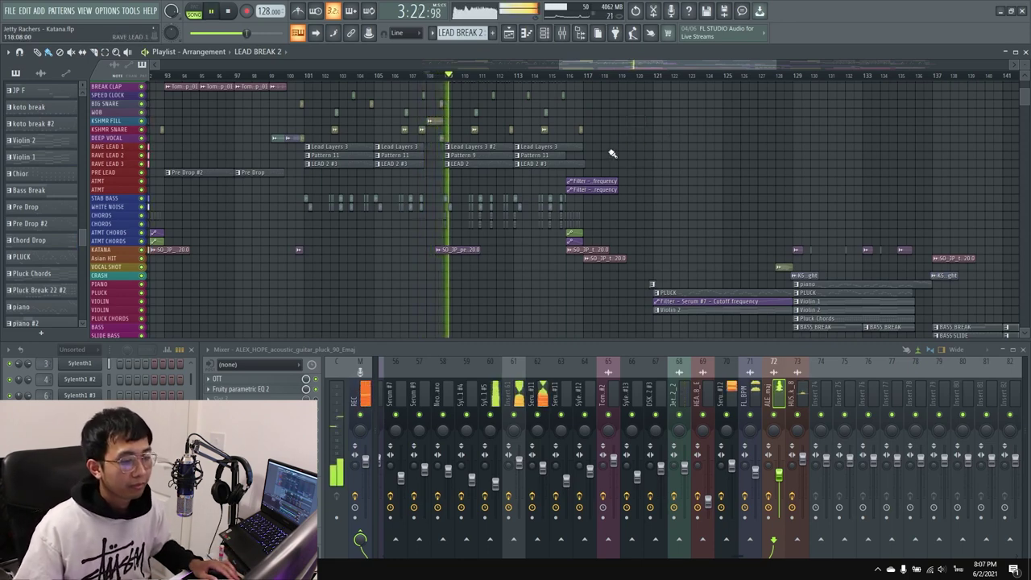
ctrl+scroll(647, 147, up, 2)
scroll(651, 145, up, 4)
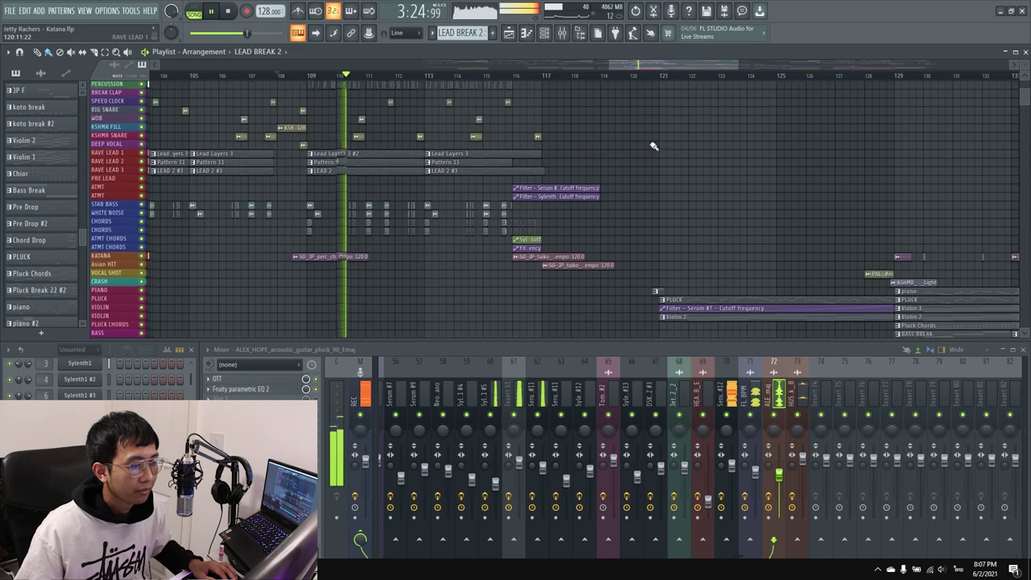
scroll(482, 145, up, 1)
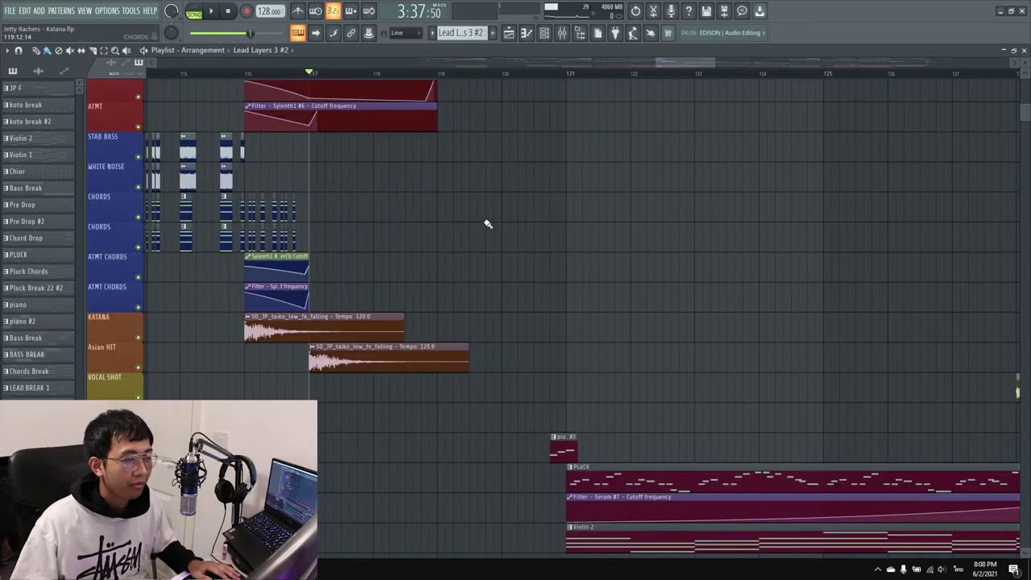
Step: Play the transition from bar 117 into the break at bar 121, following the ATMT filters, Asian HIT, PIANO, PLUCK and VIOLIN tracks
scroll(486, 223, down, 3)
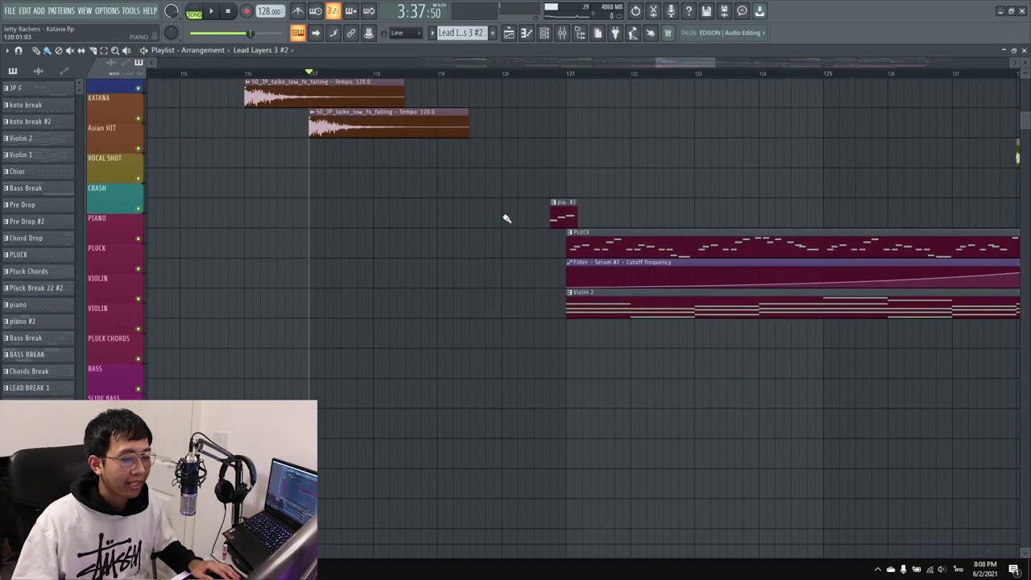
scroll(504, 218, up, 2)
scroll(493, 277, up, 5)
ctrl+scroll(502, 266, down, 5)
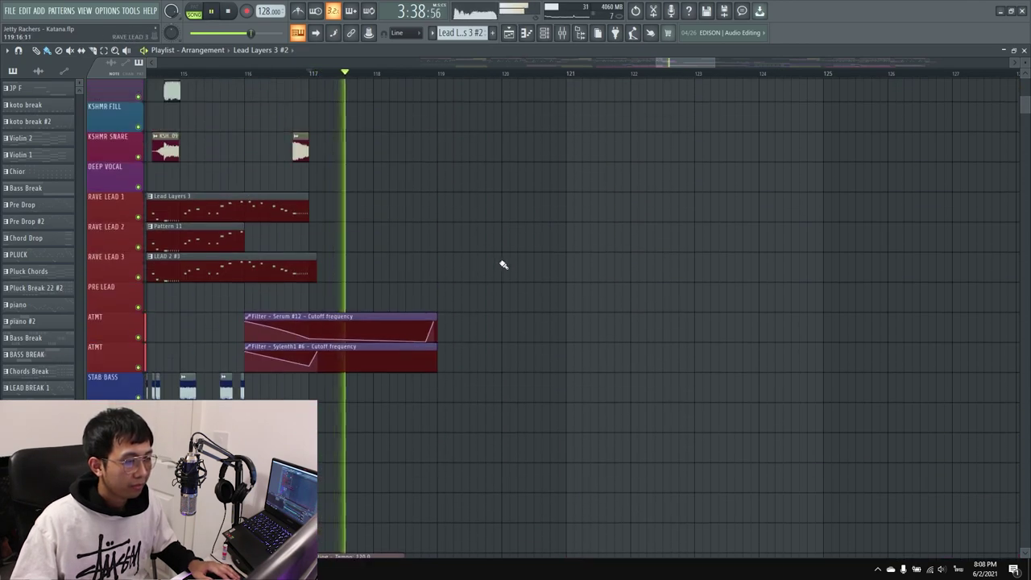
scroll(541, 261, down, 4)
ctrl+scroll(492, 257, up, 5)
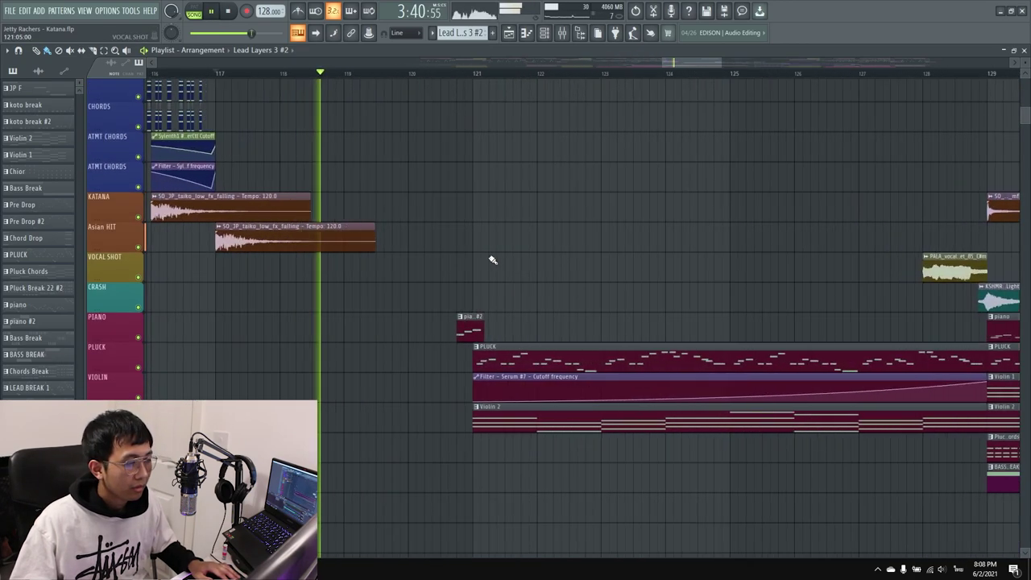
scroll(495, 257, down, 5)
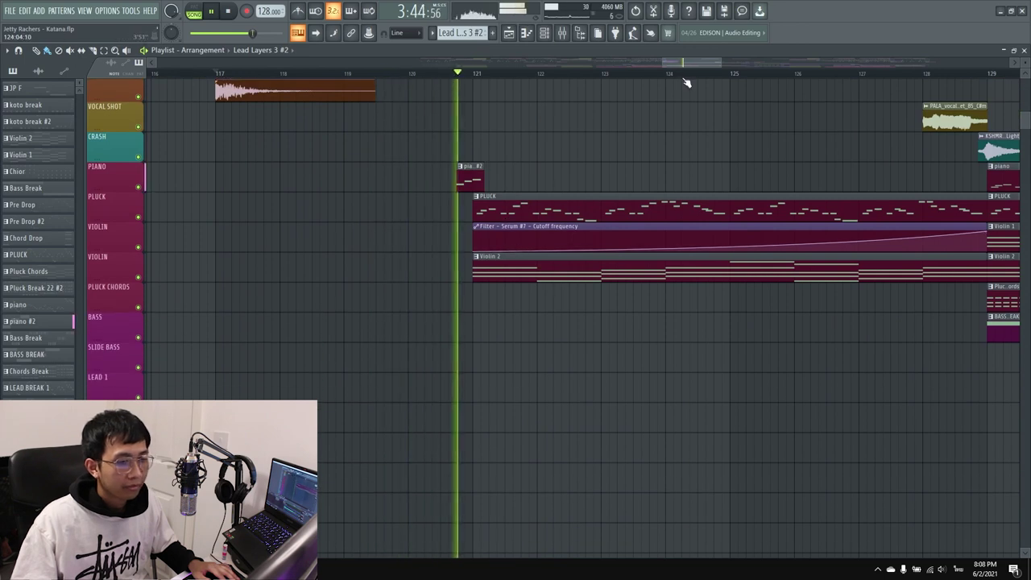
drag(693, 63, 700, 63)
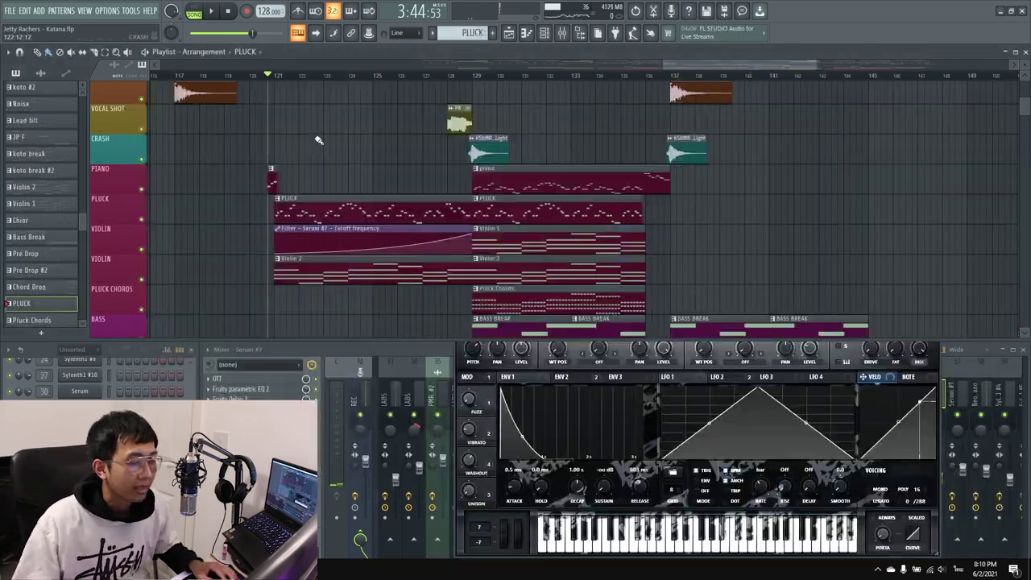
Step: Examine the Jetty Rachers Asian String preset in PLUCK's Serum #7 and play the soloed PLUCK part with its cutoff automation
ctrl+scroll(291, 193, up, 2)
click(597, 359)
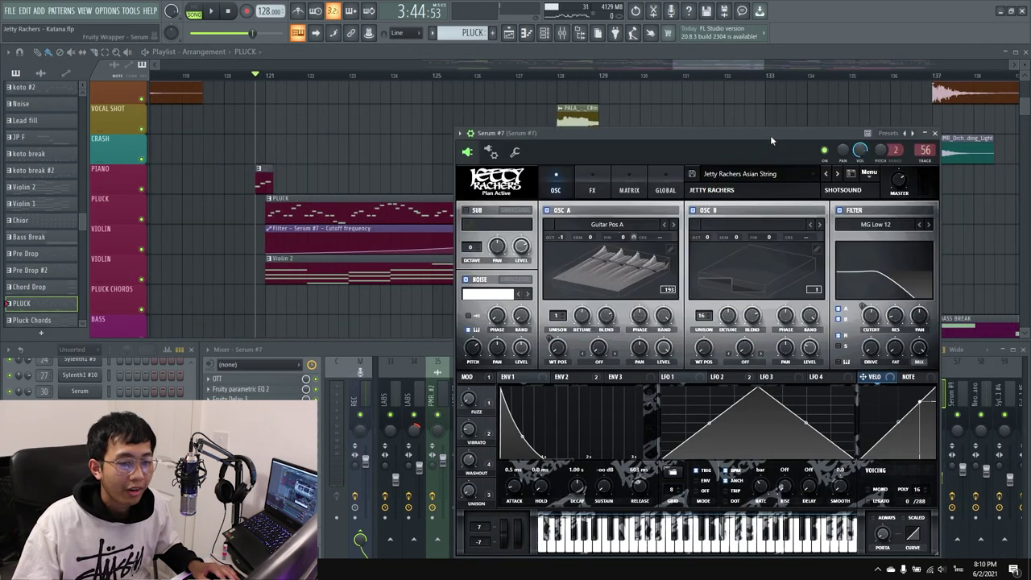
drag(770, 135, 725, 135)
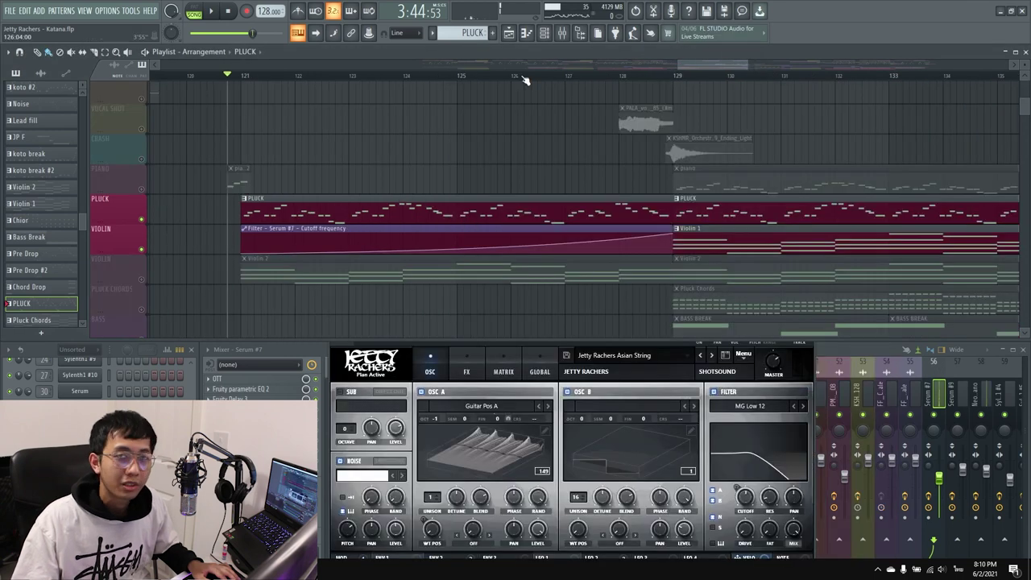
ctrl+scroll(556, 177, down, 2)
key(space)
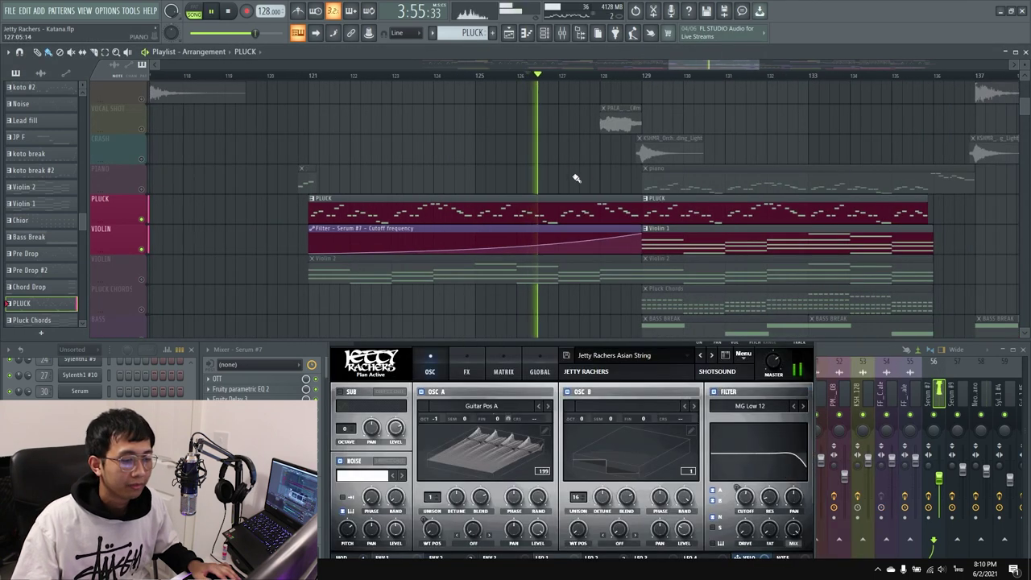
Step: Open the Violin 1 pattern's LABS #2 piano roll and examine its chord notes
click(608, 356)
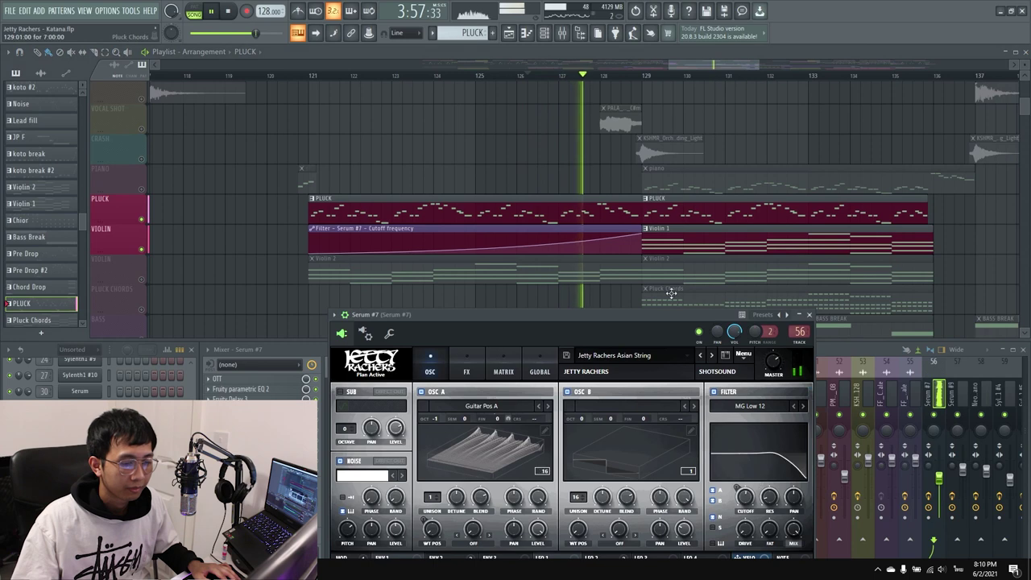
drag(656, 315, 530, 179)
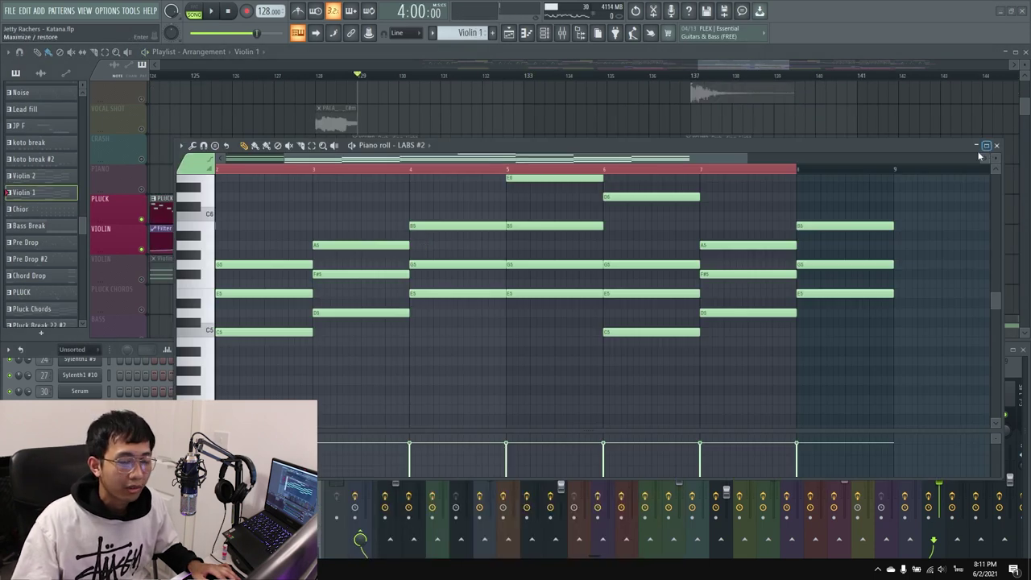
scroll(603, 300, up, 1)
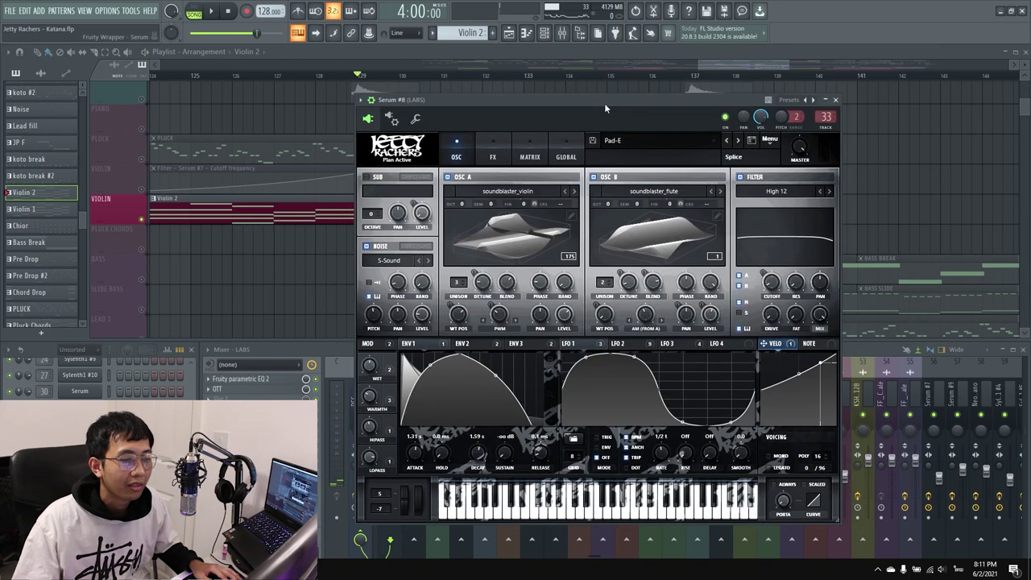
Step: Play the soloed Violin 2 part from bar 129 while examining the Pad-E preset in Serum #8
key(space)
mouse_move(483, 100)
mouse_down()
mouse_move(488, 117)
mouse_move(494, 93)
mouse_up()
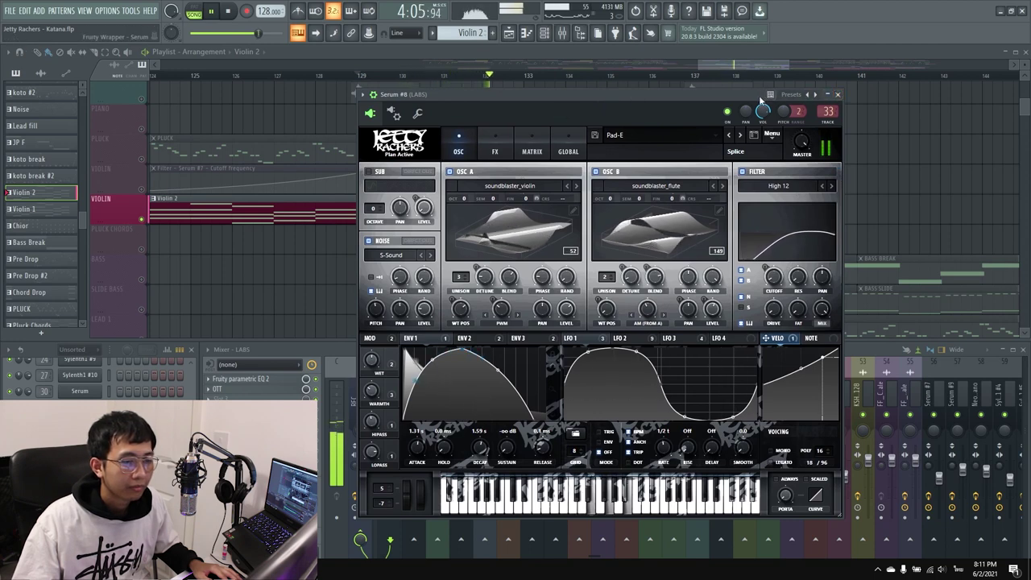
drag(764, 96, 749, 100)
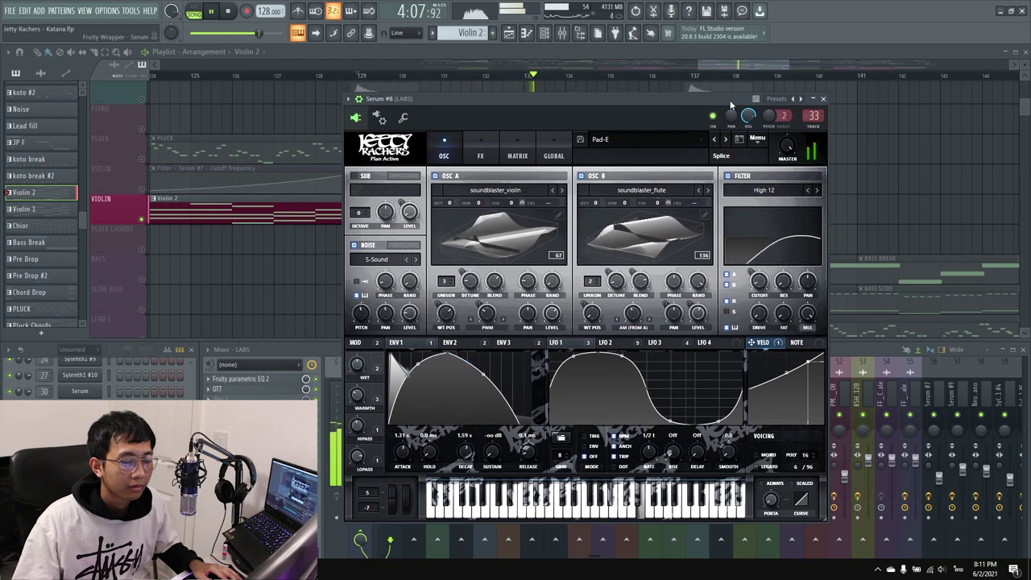
click(823, 100)
key(space)
Step: Solo PLUCK CHORDS, examine the PLUCK - Saturate preset in its Serum #9 and play the part from bar 129
ctrl+scroll(607, 174, down, 1)
right_click(142, 249)
ctrl+scroll(486, 240, up, 2)
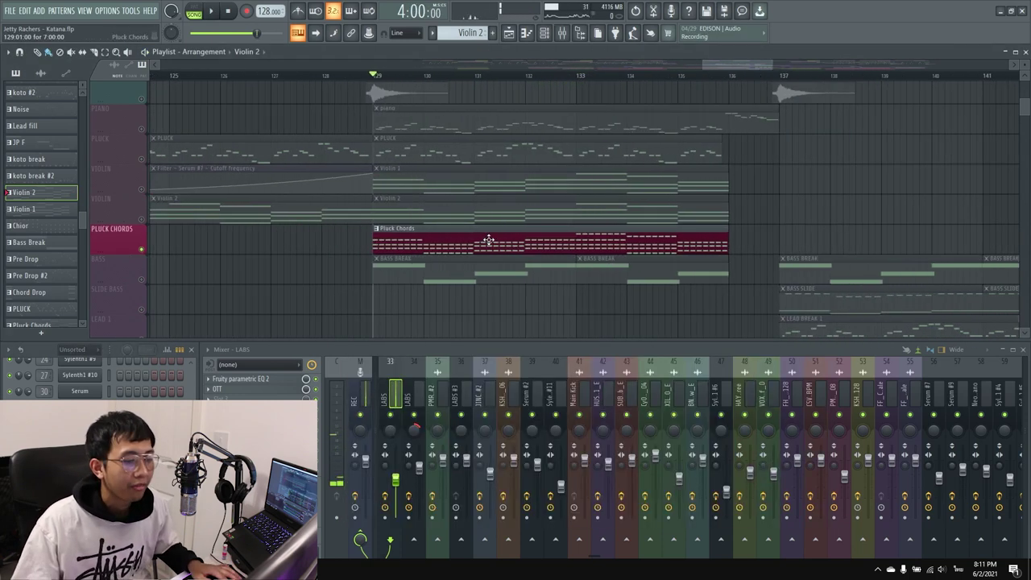
click(464, 233)
scroll(464, 233, down, 1)
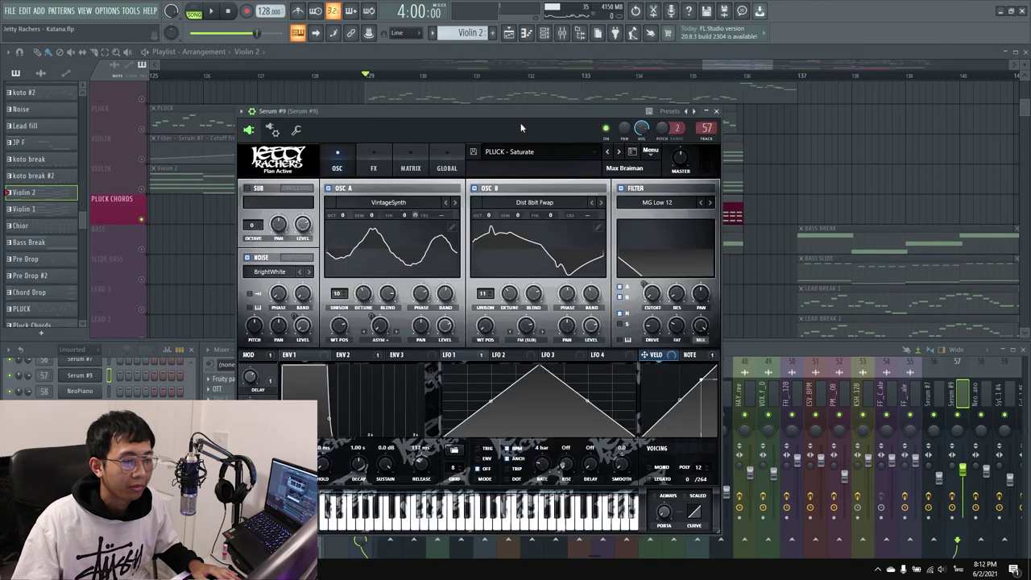
drag(520, 123, 749, 116)
key(space)
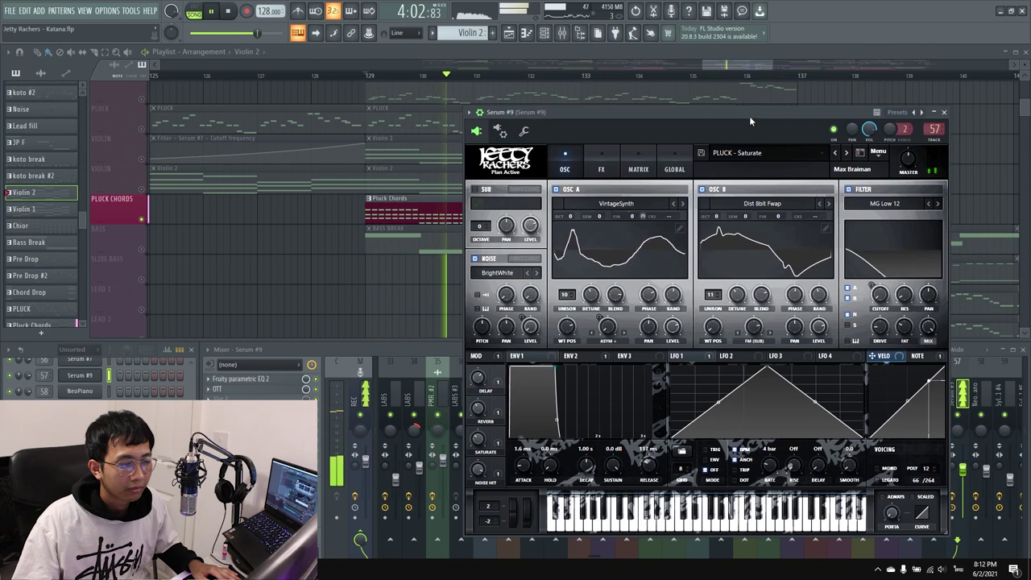
drag(749, 116, 751, 118)
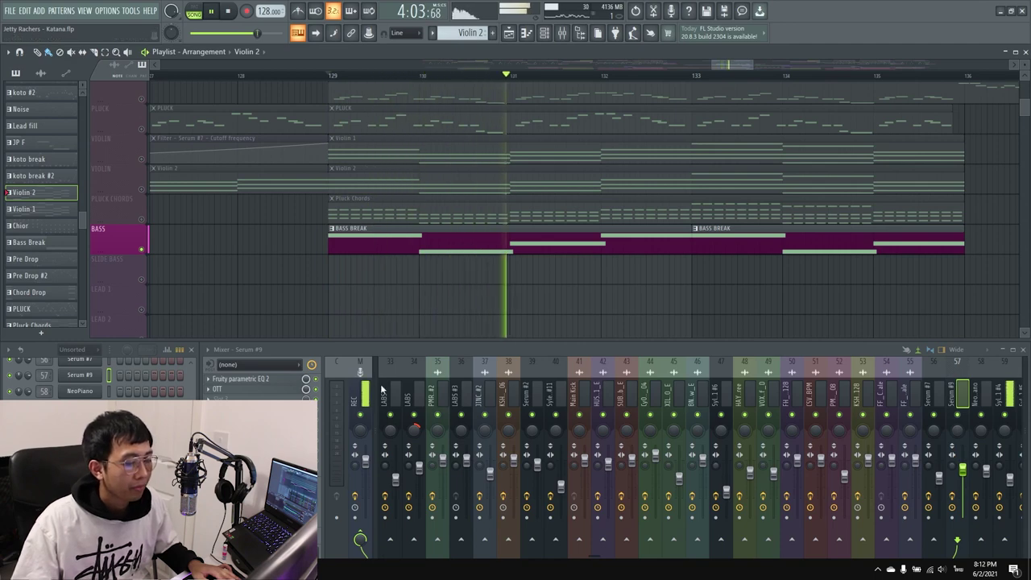
Step: Finish auditioning the soloed BASS track and play the soloed KATANA percussion hits from just before bar 129
click(80, 407)
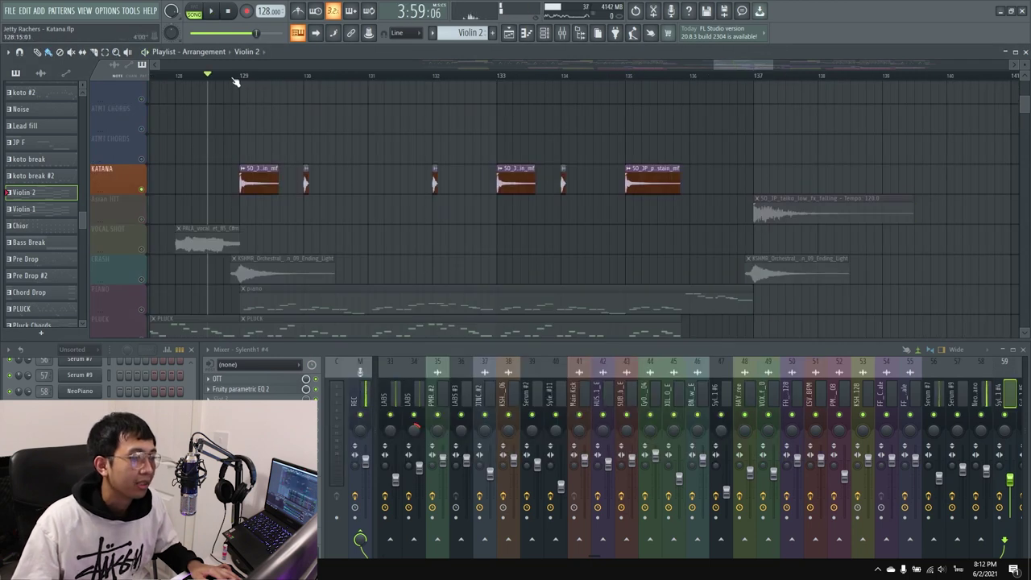
click(232, 75)
drag(732, 65, 728, 65)
ctrl+scroll(365, 142, up, 2)
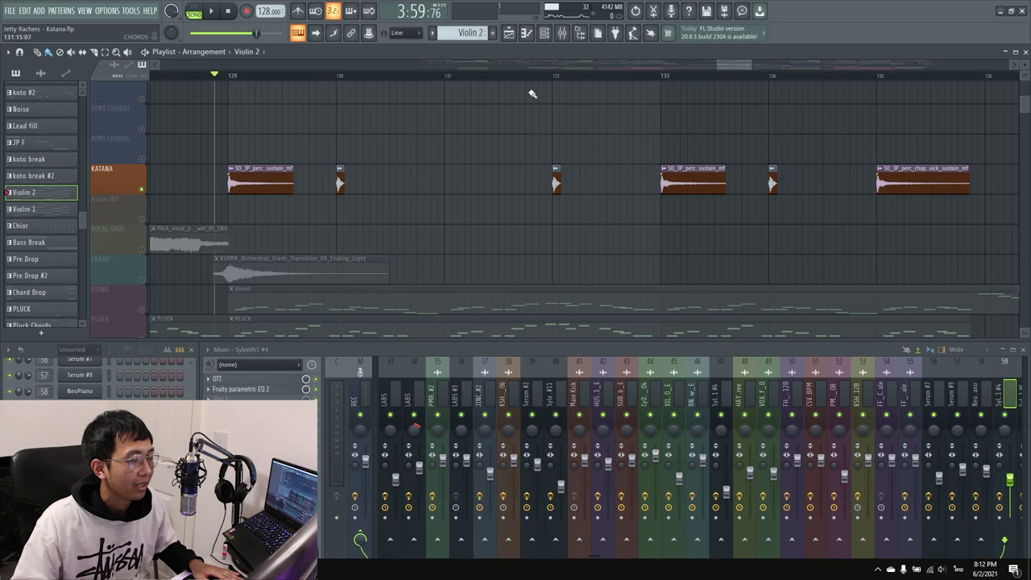
key(space)
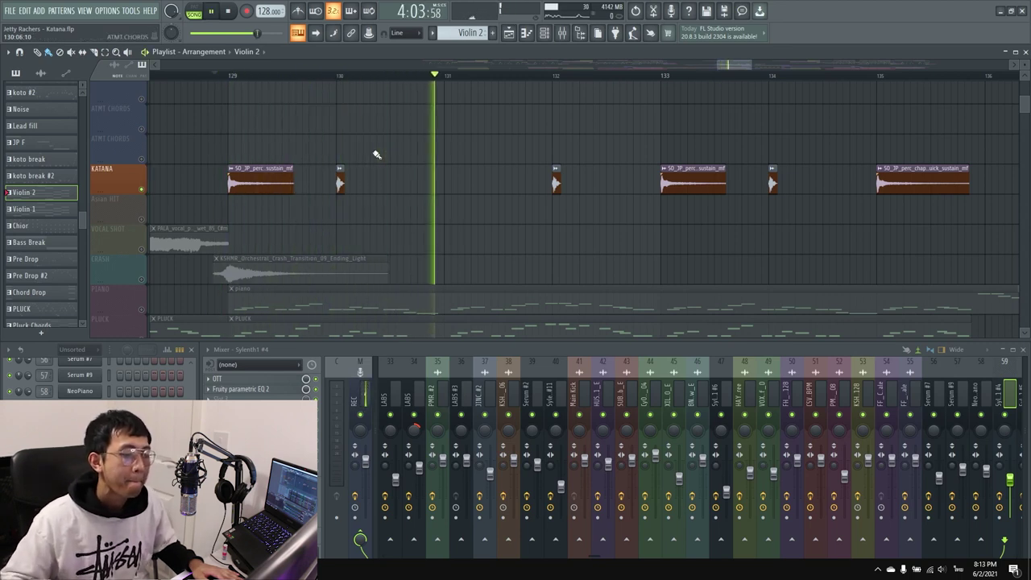
key(space)
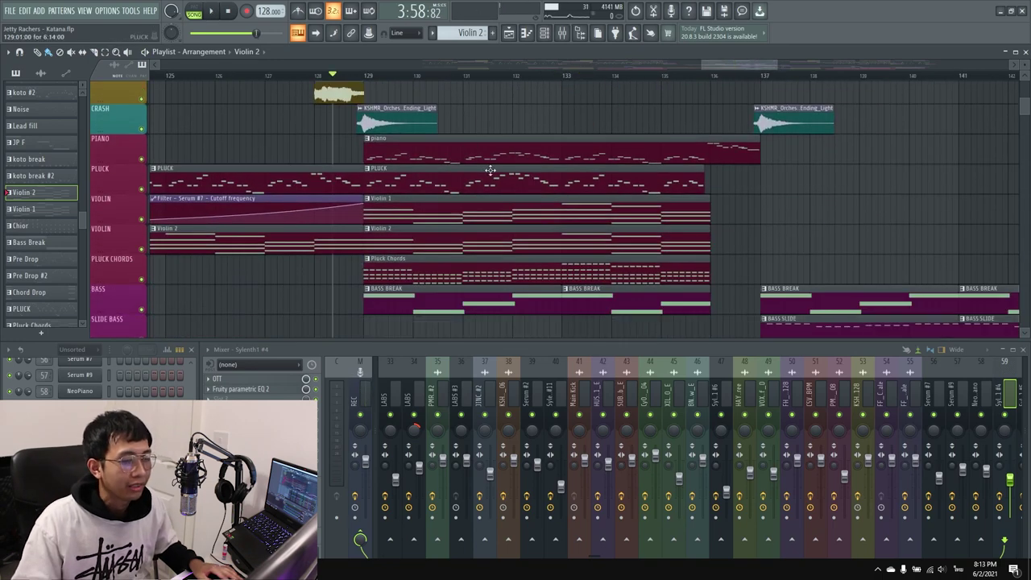
Step: Play the full arrangement from bar 128 through the break to bar 137 in the enlarged playlist, following all its layers
key(space)
ctrl+scroll(641, 194, down, 3)
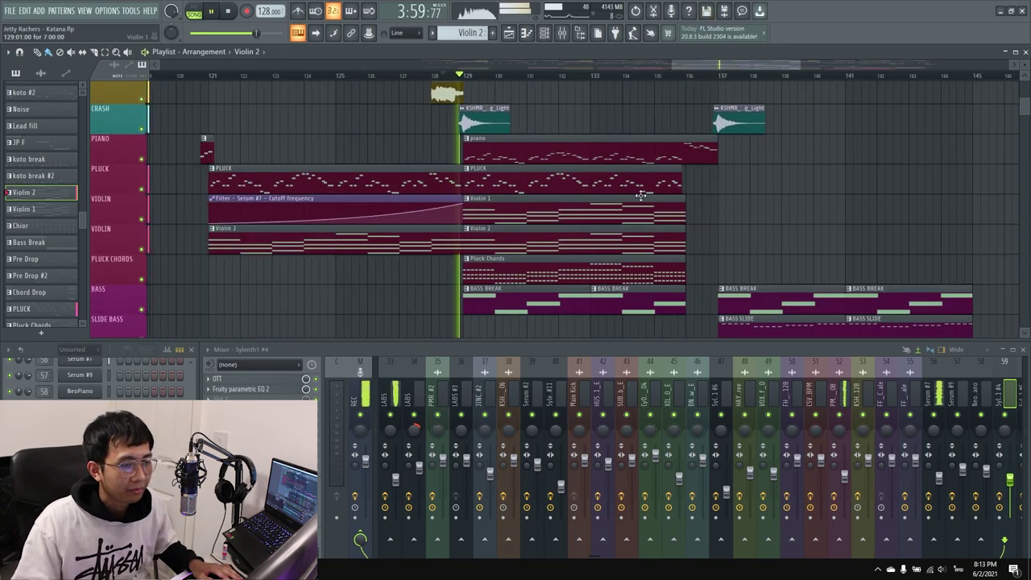
double_click(632, 50)
scroll(691, 131, up, 3)
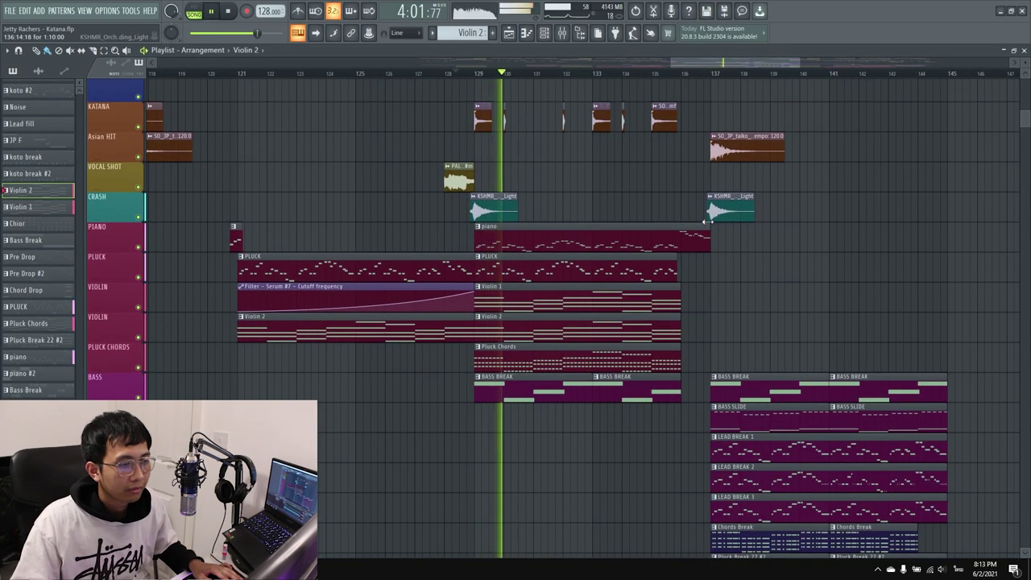
drag(738, 66, 747, 62)
scroll(726, 139, up, 1)
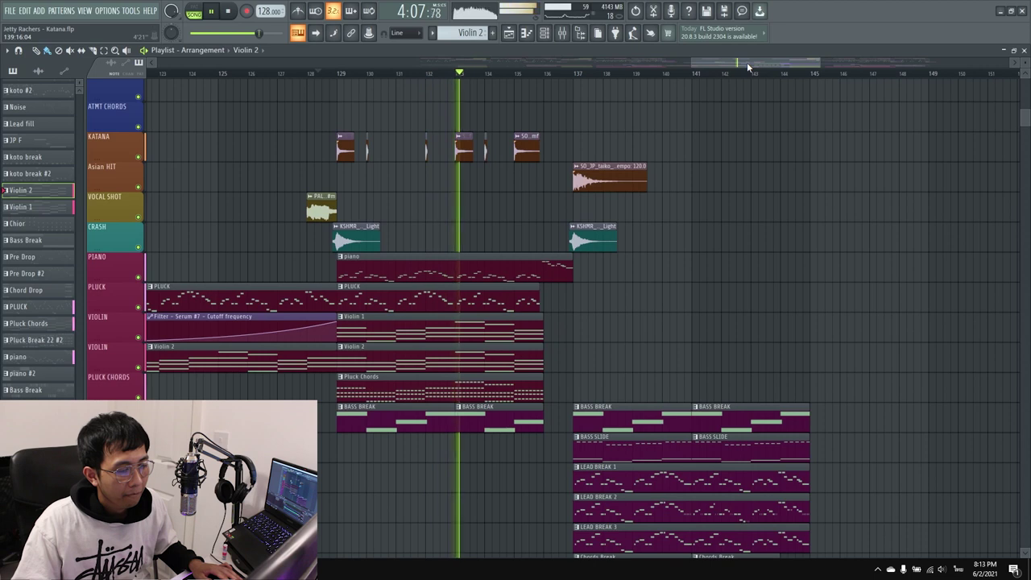
drag(747, 62, 766, 62)
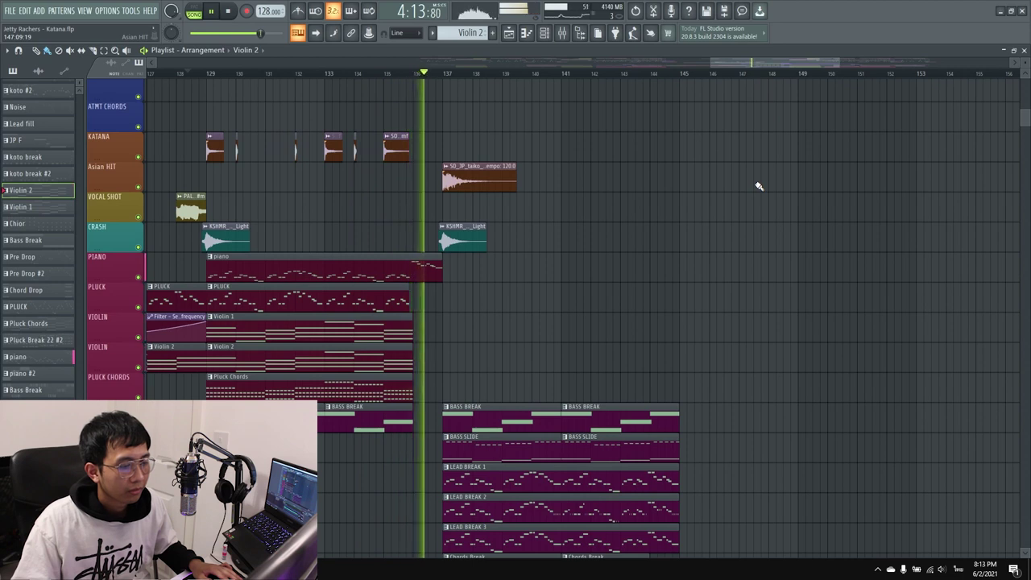
key(space)
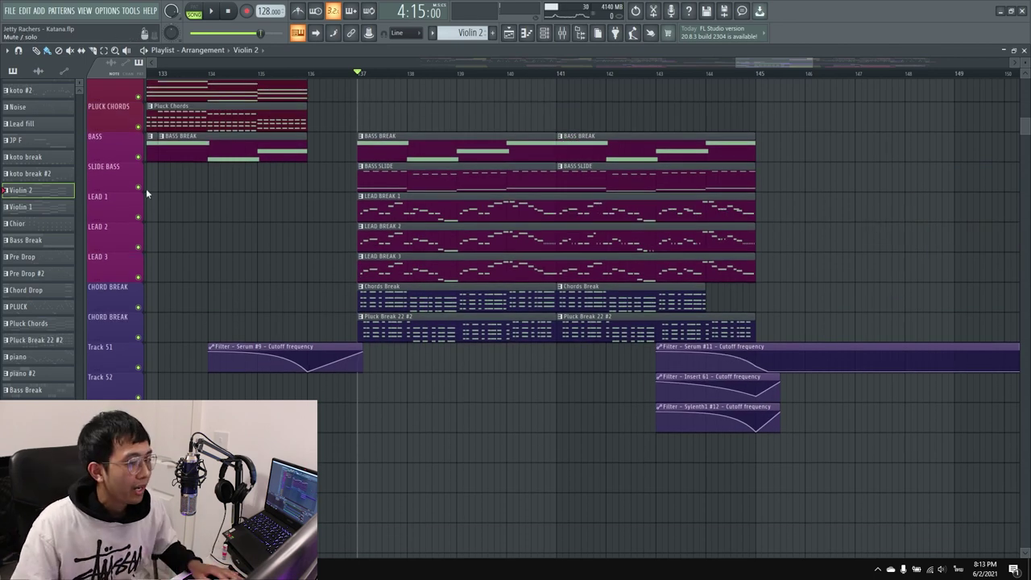
Step: Solo the BASS track and compare its BASS BREAK clips before and after bar 137
right_click(139, 158)
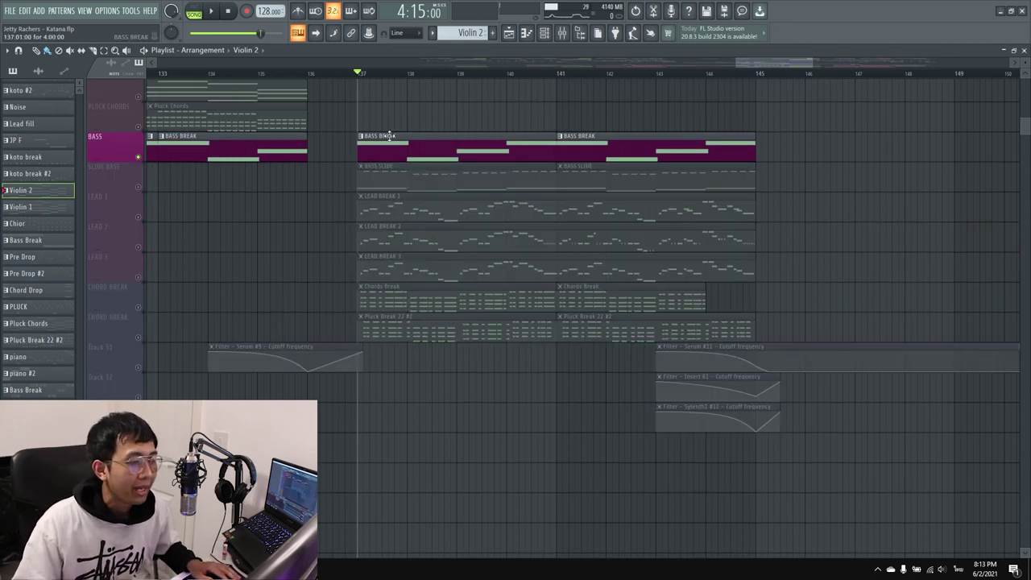
ctrl+scroll(416, 140, up, 2)
ctrl+scroll(416, 142, down, 2)
ctrl+scroll(297, 144, down, 4)
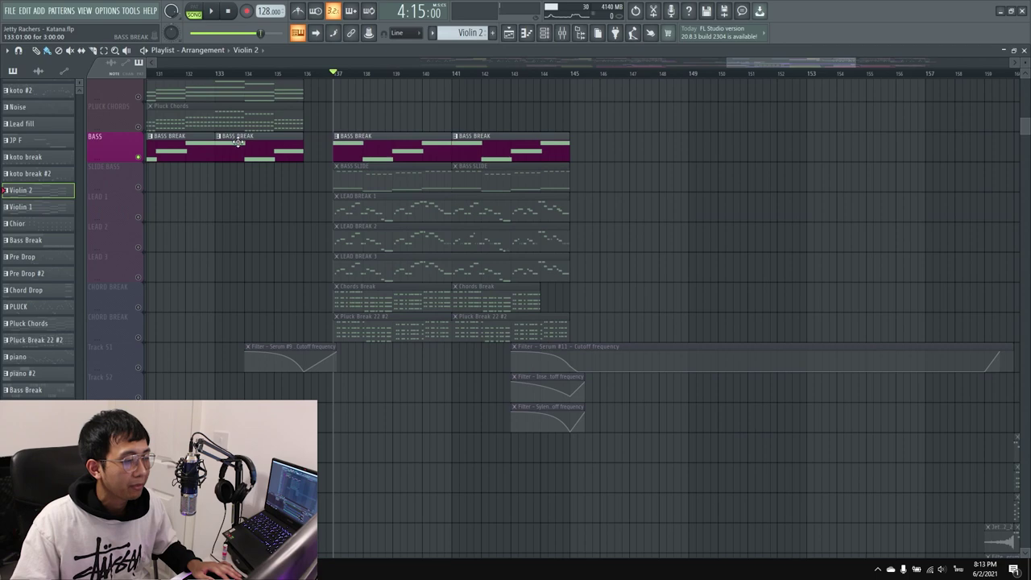
Step: Solo SLIDE BASS and play it from bar 137 while examining its Serum #11 oscillator settings
ctrl+click(138, 187)
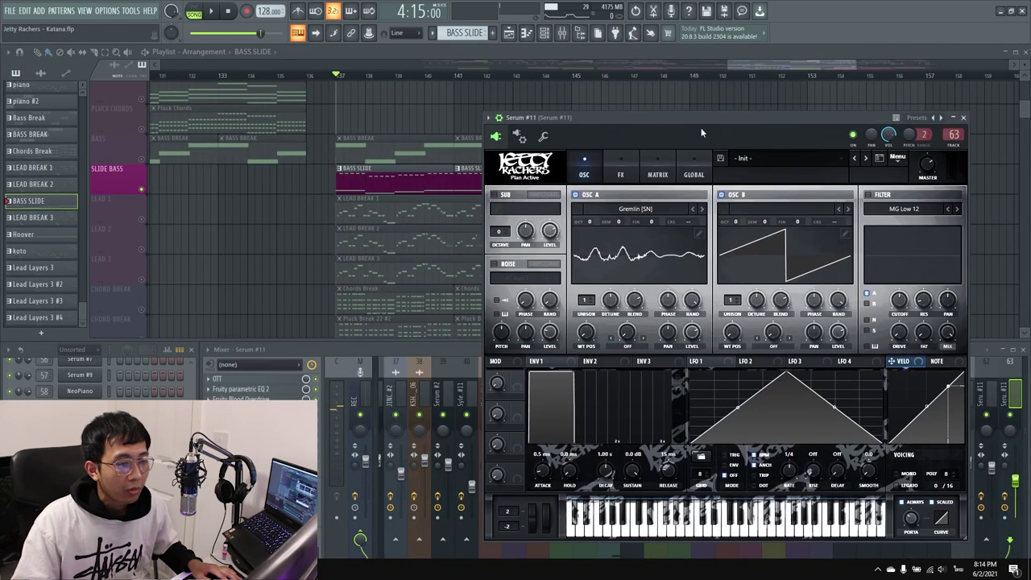
drag(651, 122, 653, 126)
key(space)
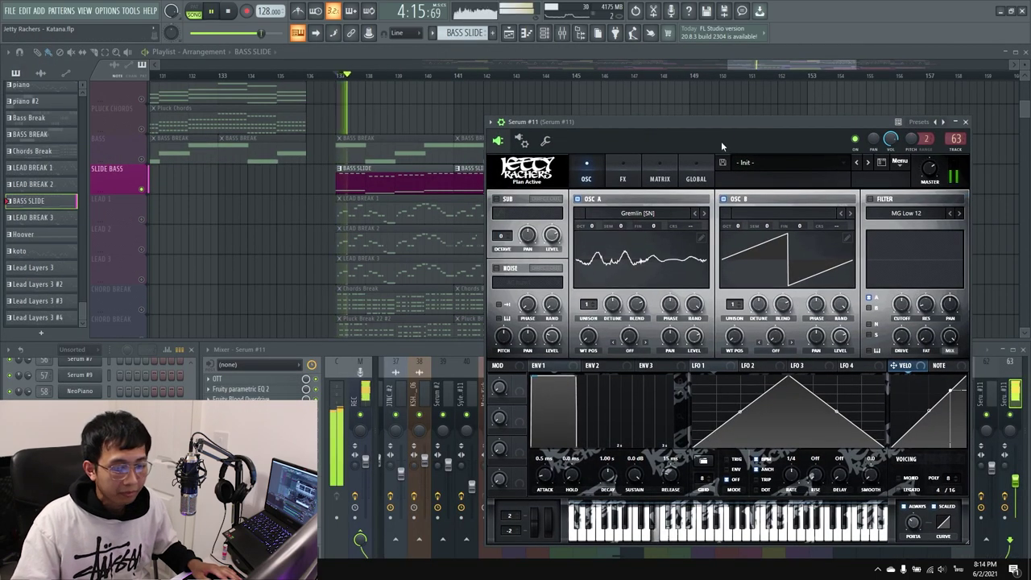
drag(748, 126, 742, 120)
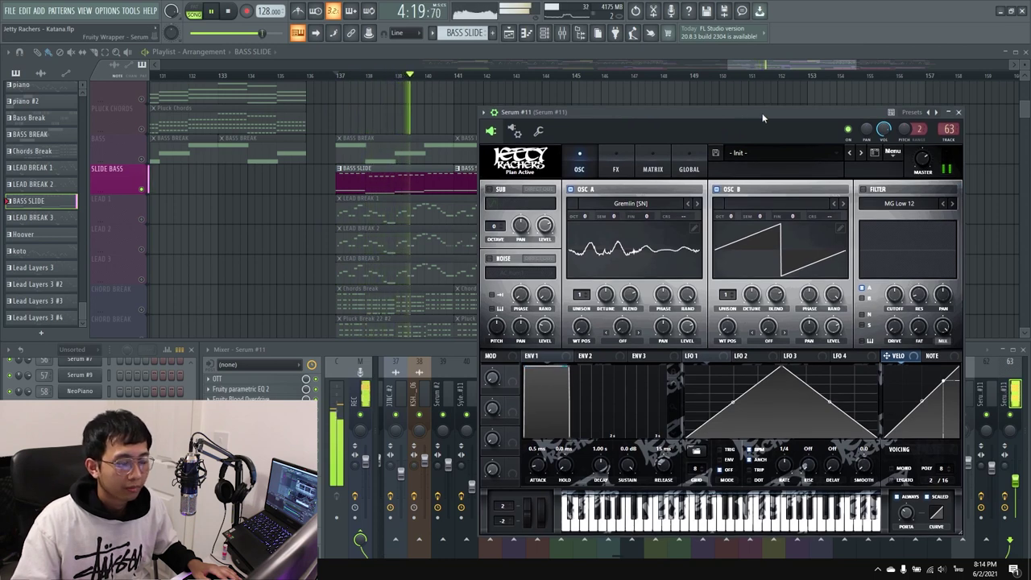
drag(762, 117, 778, 111)
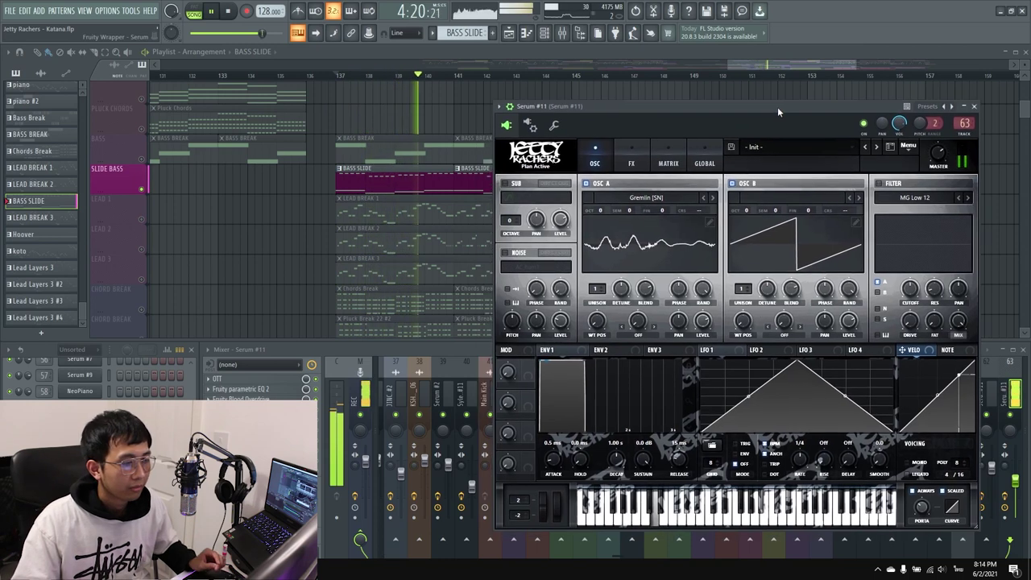
click(975, 107)
key(space)
Step: Audition the soloed LEAD 1 part through mixer insert 61, and examine LEAD 2's Jetty Rachers Future Rave preset in Serum #13
ctrl+click(142, 219)
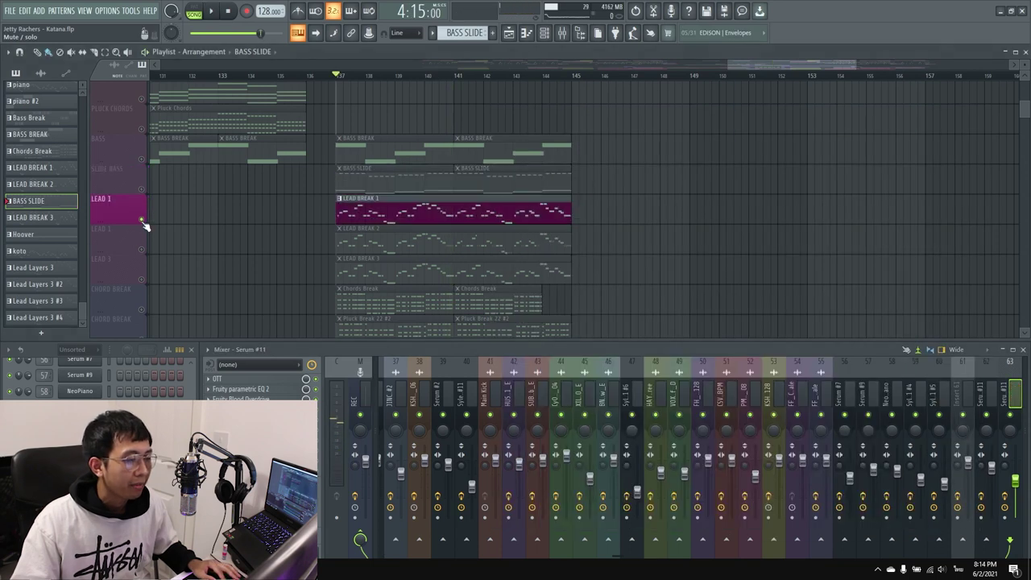
click(404, 210)
key(space)
click(732, 393)
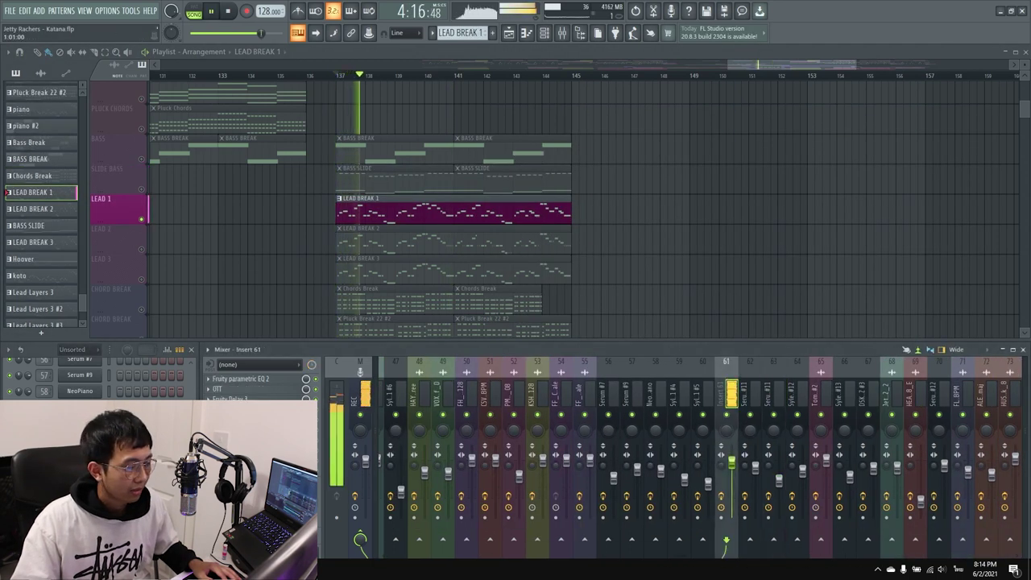
key(space)
double_click(733, 393)
drag(709, 104, 757, 107)
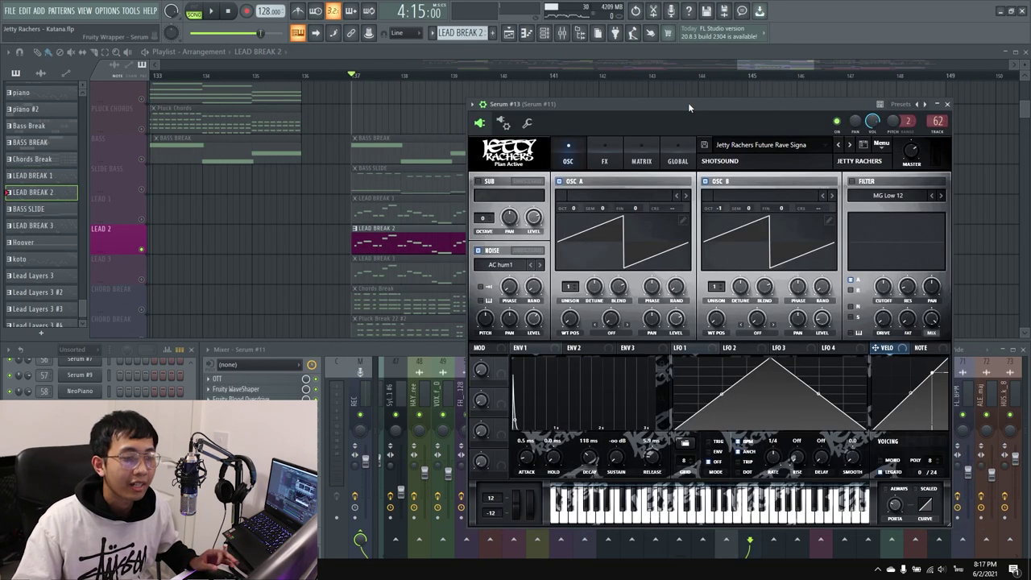
drag(688, 102, 714, 118)
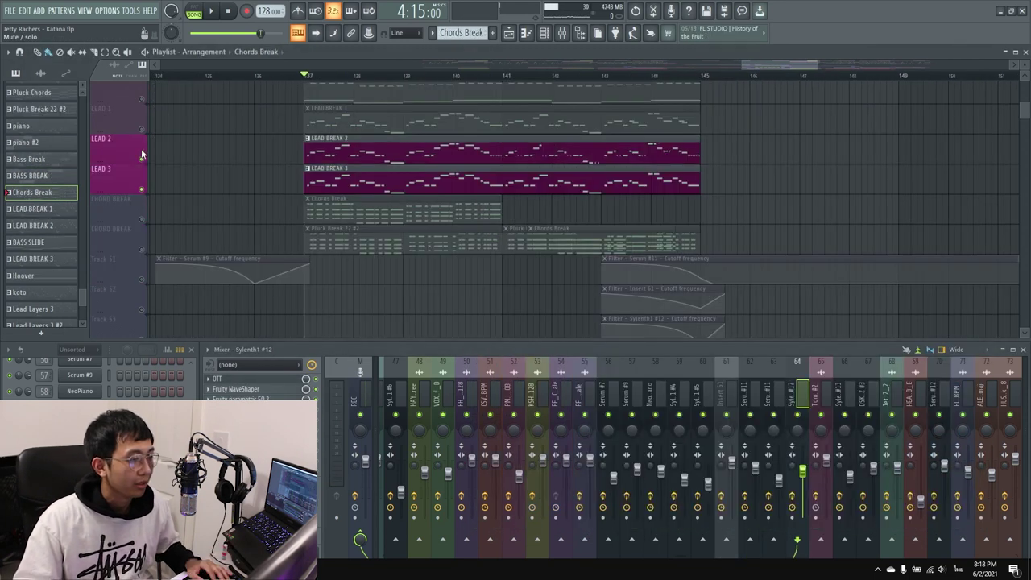
Step: Enable LEAD 1 alongside LEAD 2 and LEAD 3, play the three layers from bar 137, and re-enable all tracks
click(141, 129)
scroll(344, 150, up, 1)
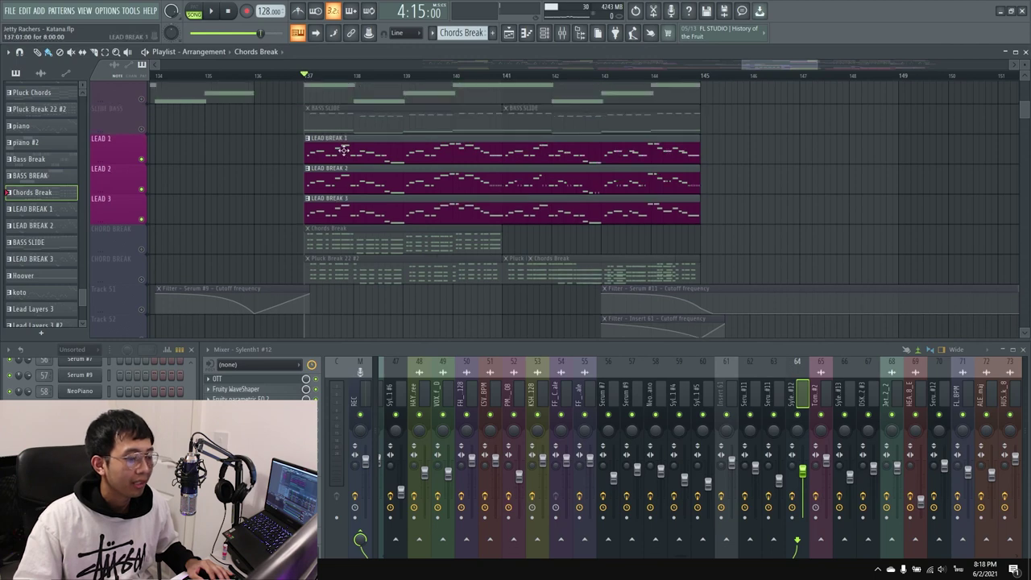
ctrl+scroll(395, 168, up, 2)
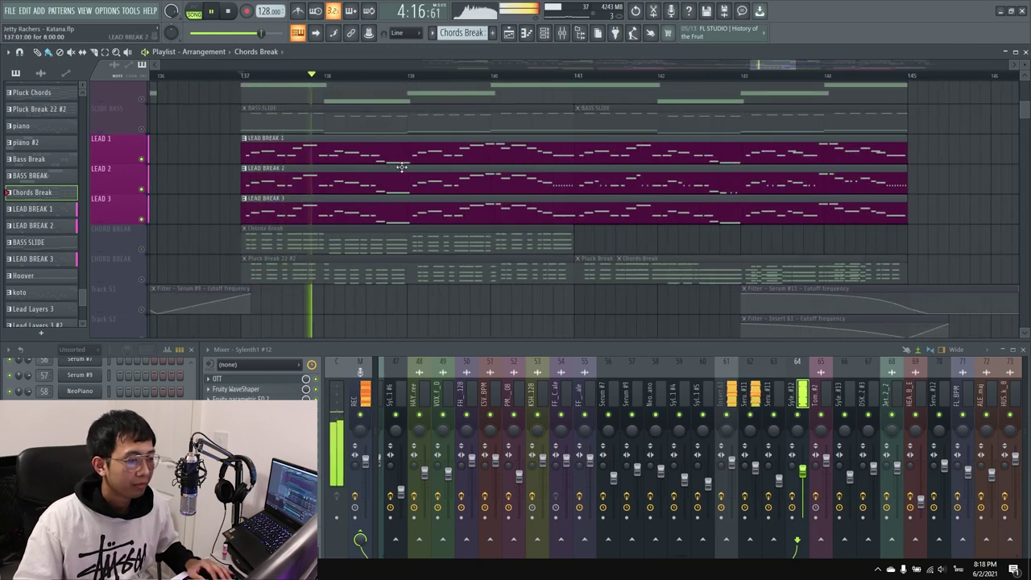
ctrl+scroll(403, 166, down, 2)
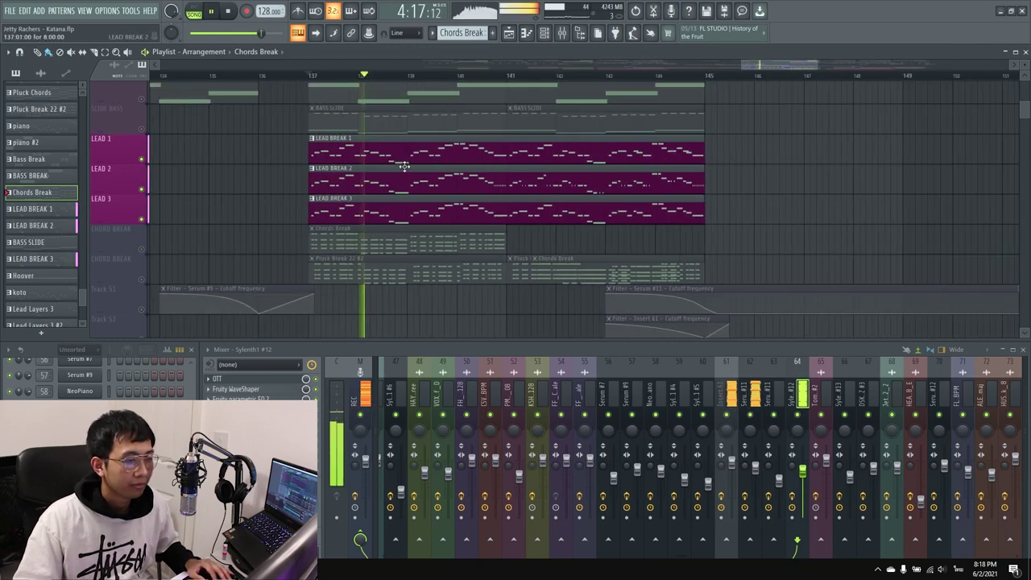
right_click(142, 219)
right_click(142, 220)
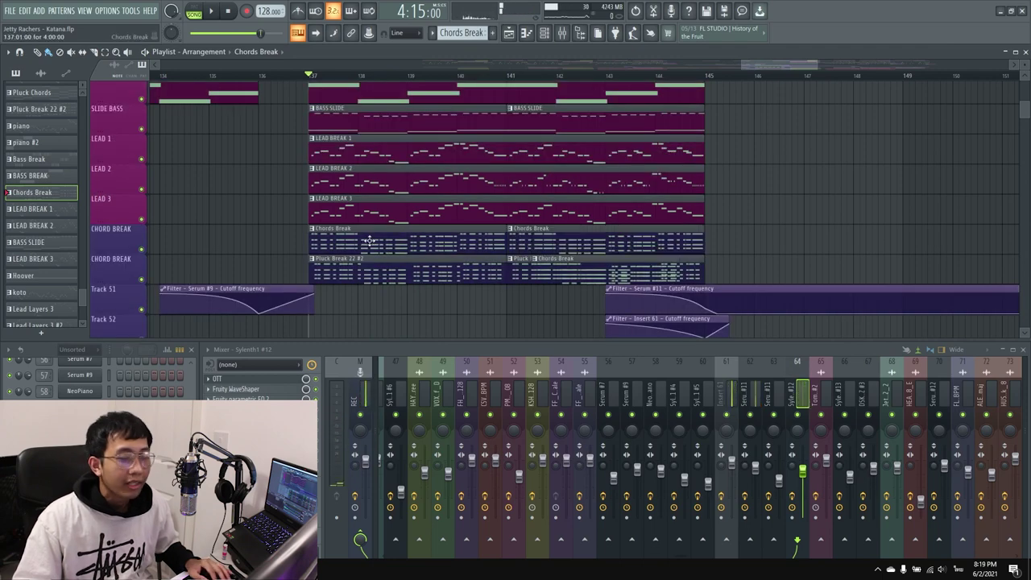
Step: Play the soloed Chords Break part with Sylenth1 #5's LD Break Time preset and examine its chords in the piano roll
key(space)
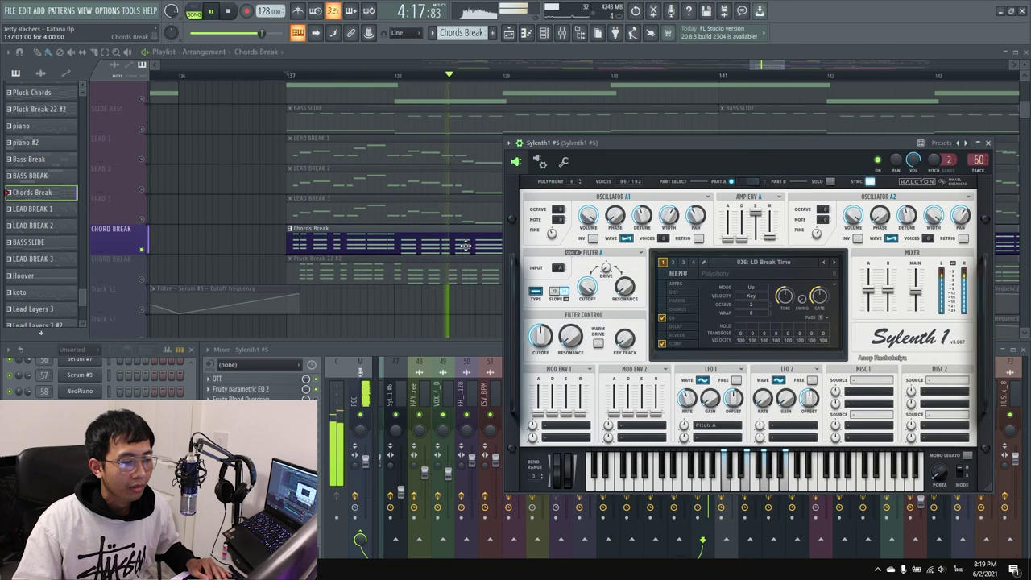
double_click(497, 224)
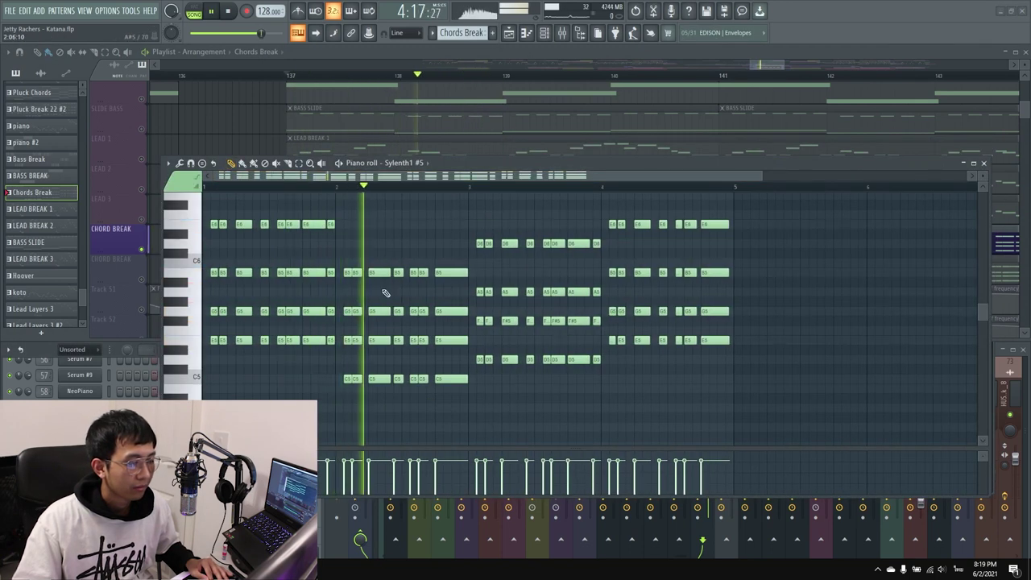
key(space)
click(983, 162)
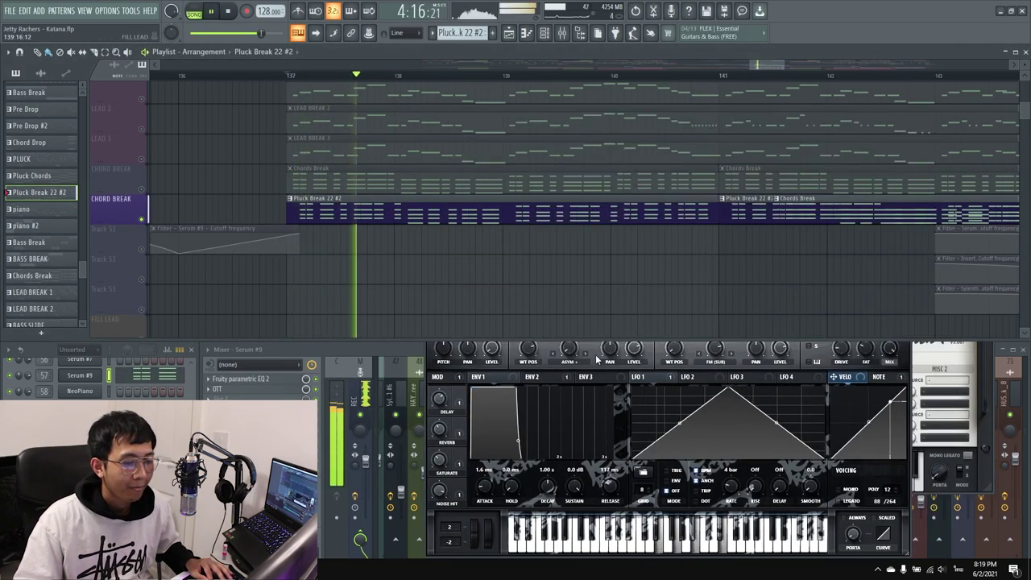
Step: Examine the Serum sound of the soloed Pluck Break 22 #2 chord layer, and play the full break up to bar 145
click(596, 359)
drag(741, 137, 748, 137)
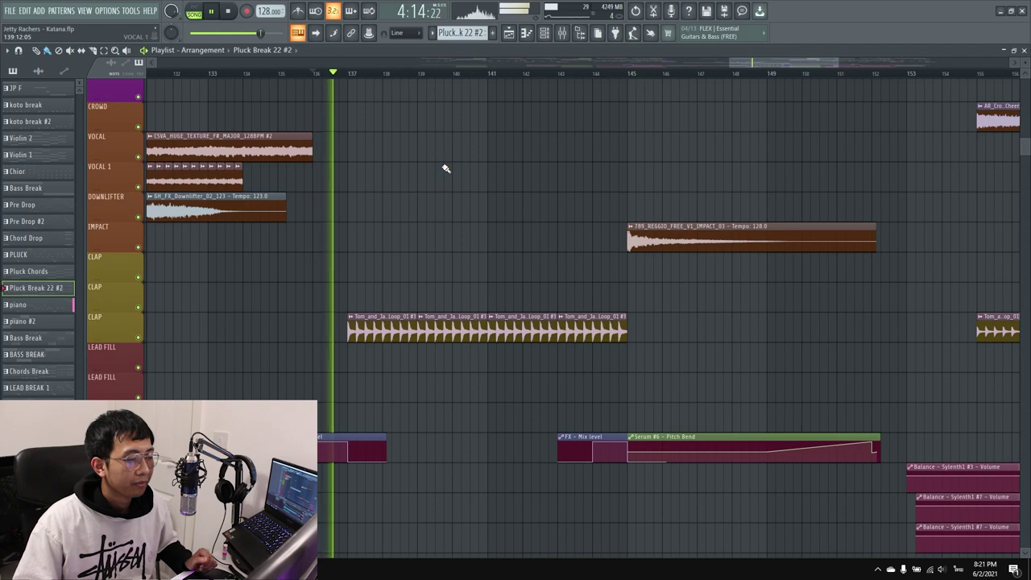
scroll(475, 225, up, 4)
scroll(475, 226, up, 18)
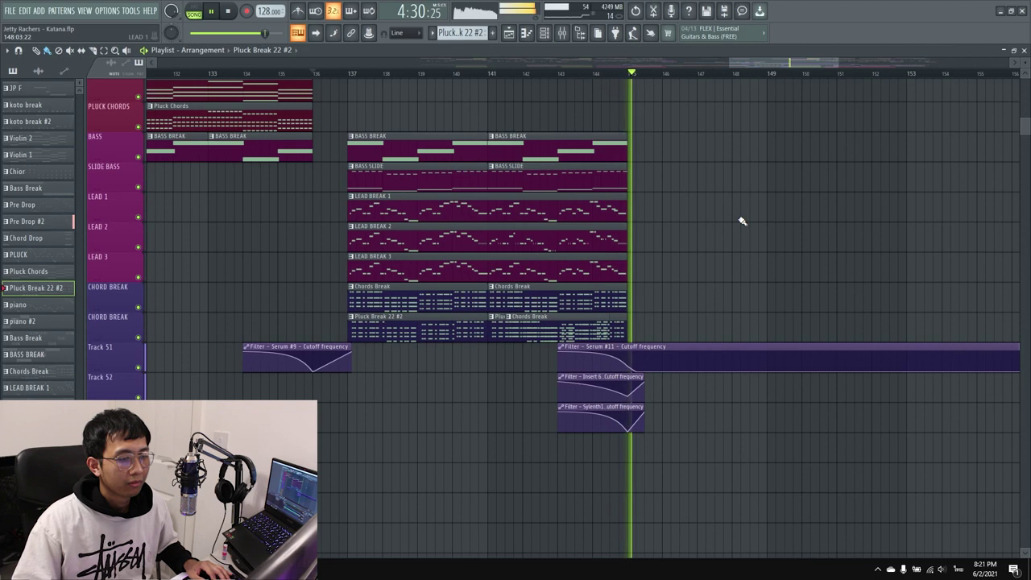
key(space)
Step: Examine the arrangement after the break, from the build-up at bar 145 through the drop's kick, lead, bass and chord layers from bar 153
drag(751, 63, 788, 62)
alt+scroll(685, 132, down, 5)
ctrl+scroll(589, 197, down, 2)
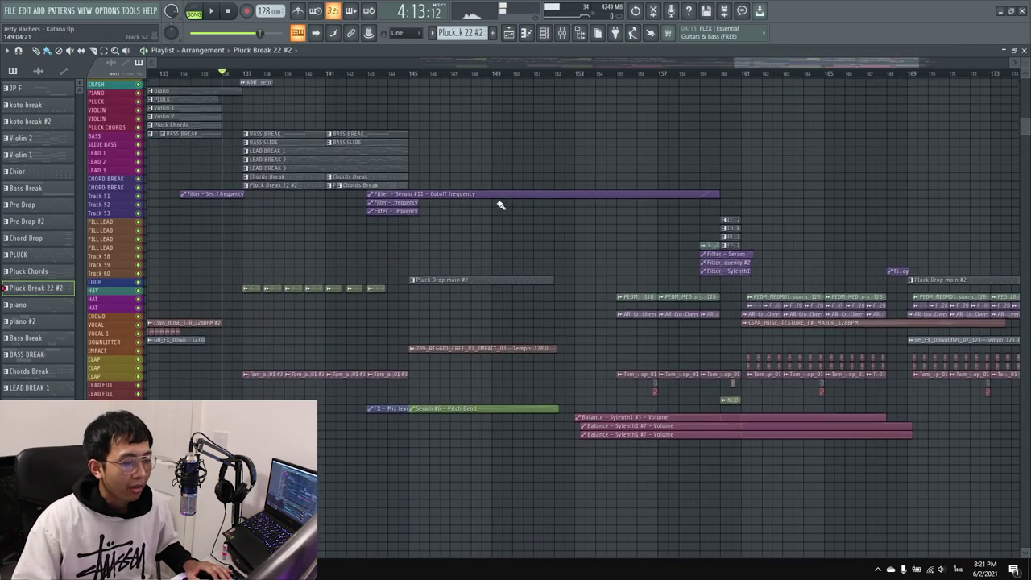
scroll(475, 185, down, 2)
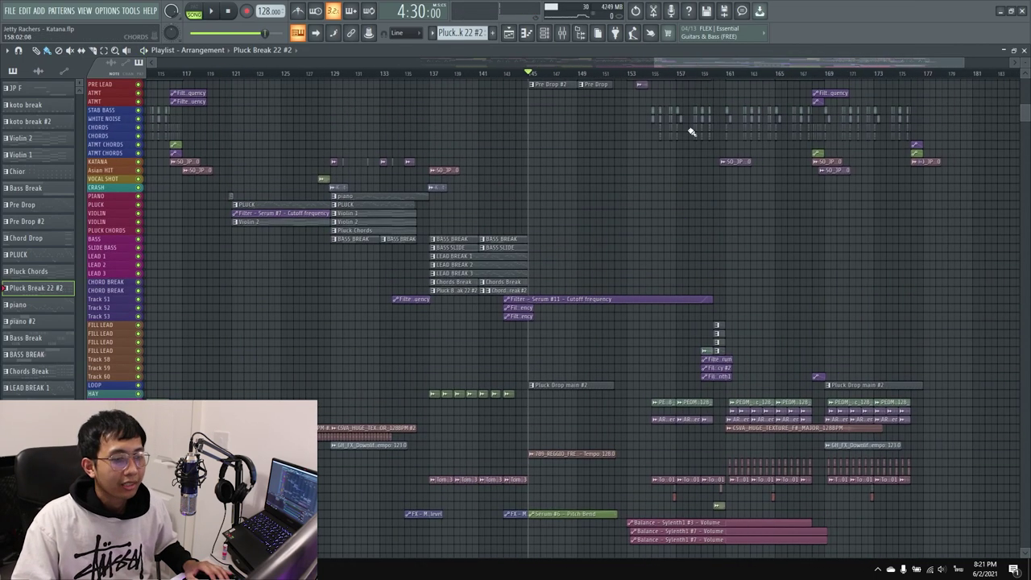
scroll(687, 138, up, 3)
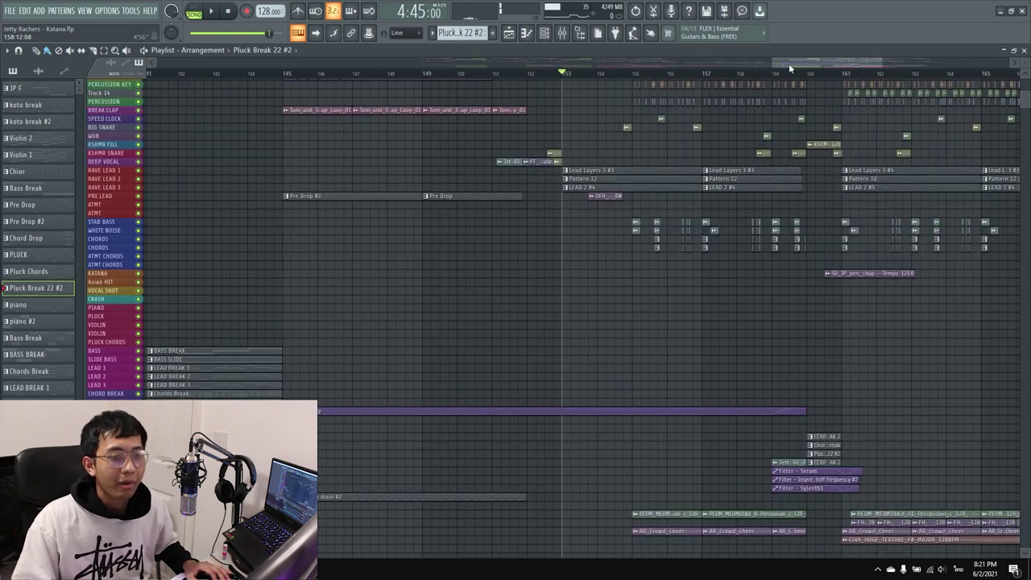
scroll(698, 220, right, 3)
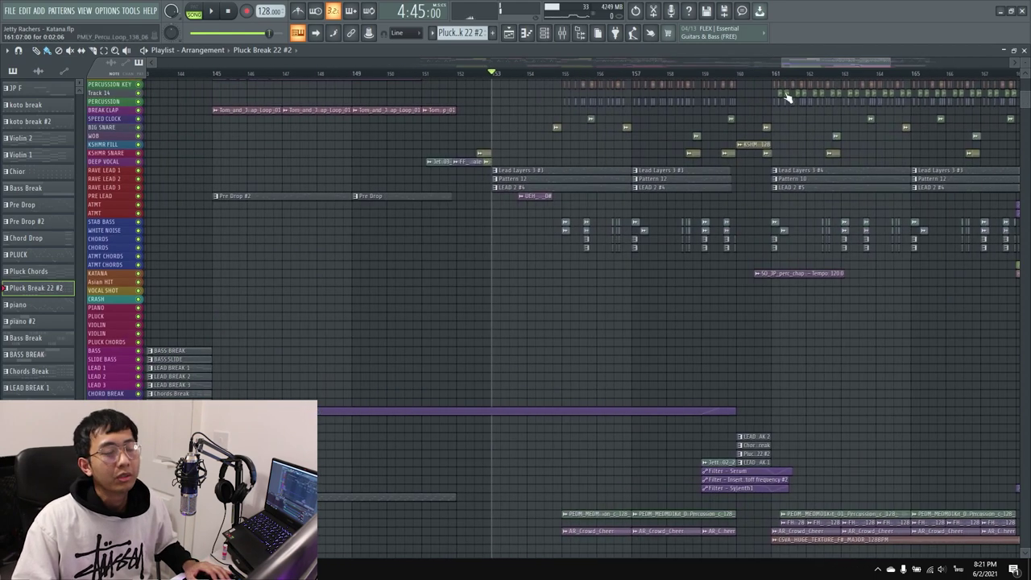
scroll(697, 220, up, 2)
scroll(698, 220, up, 1)
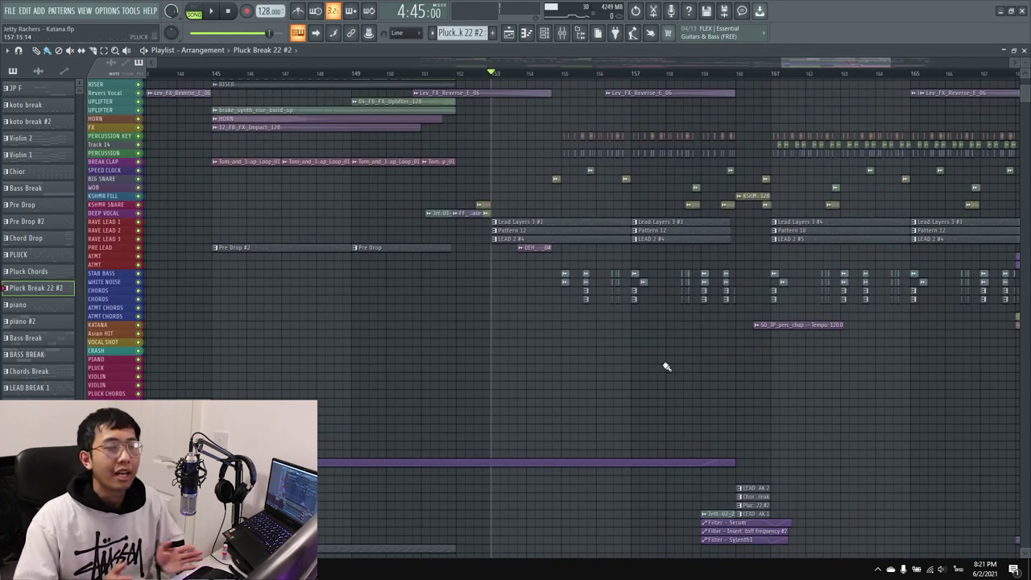
ctrl+scroll(665, 366, up, 3)
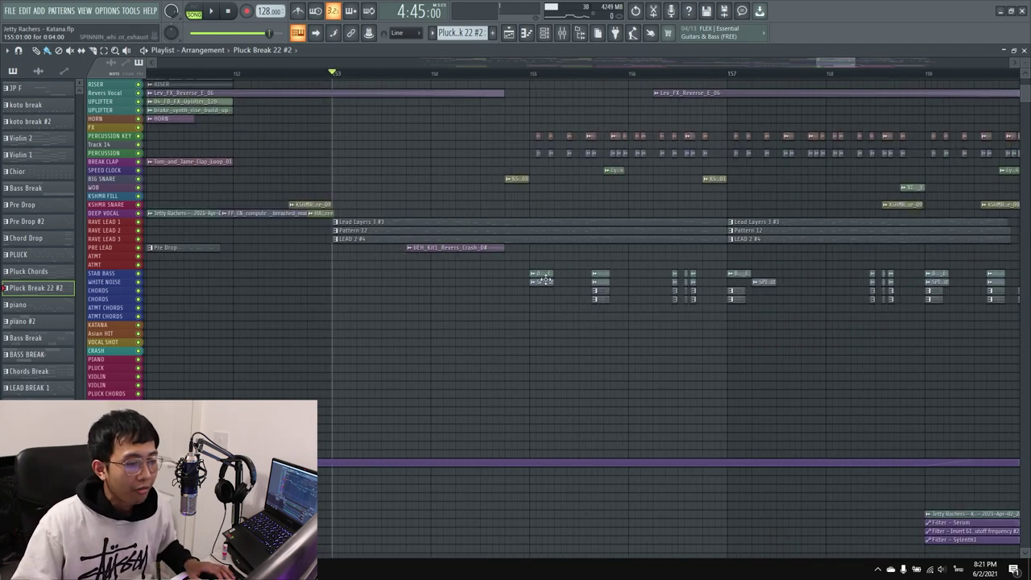
scroll(511, 258, up, 4)
scroll(467, 108, up, 1)
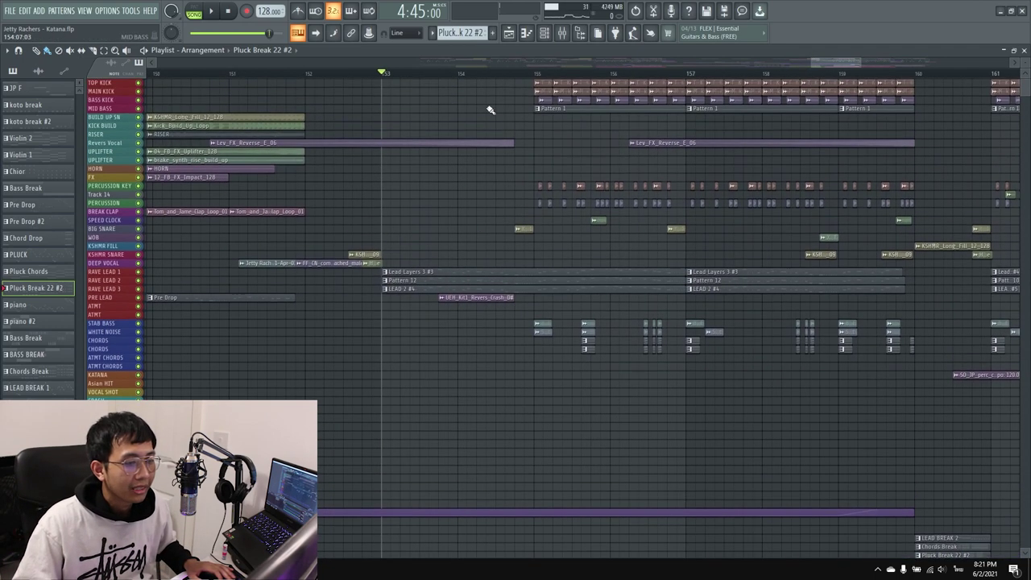
Step: Play the drop from just before bar 153 with all tracks enabled, and follow its snares, rave leads, stab bass and chords
click(344, 75)
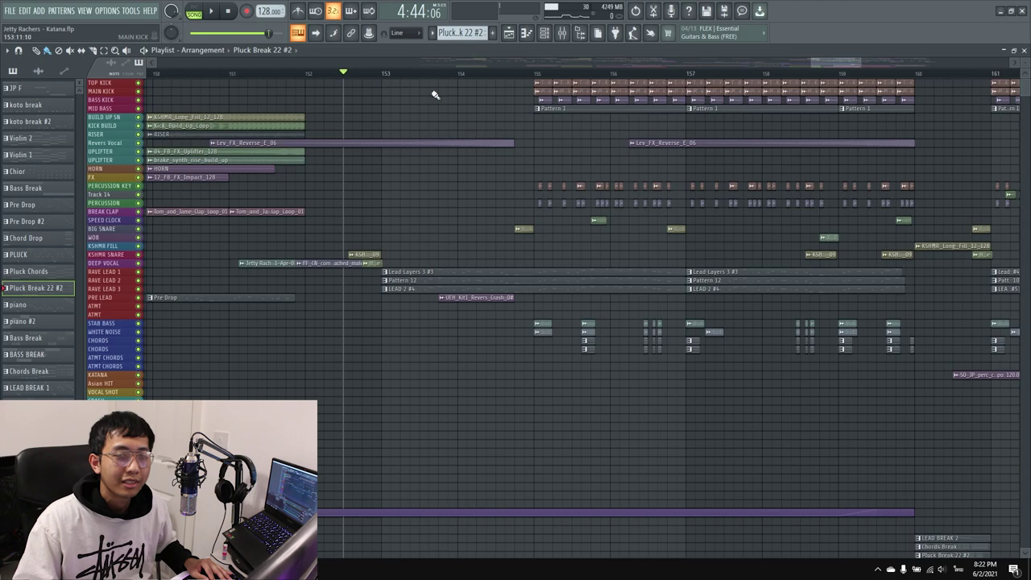
key(space)
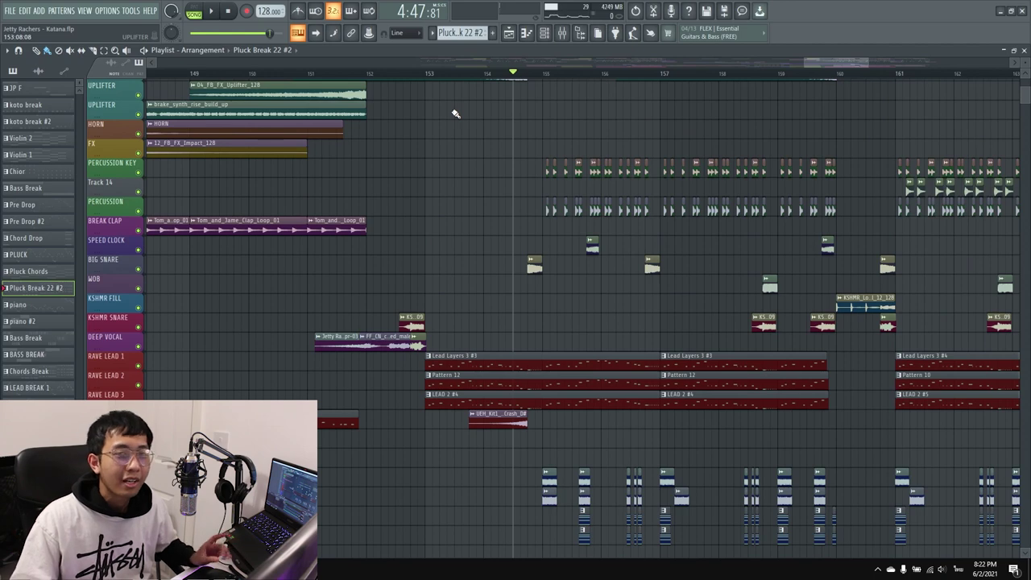
key(space)
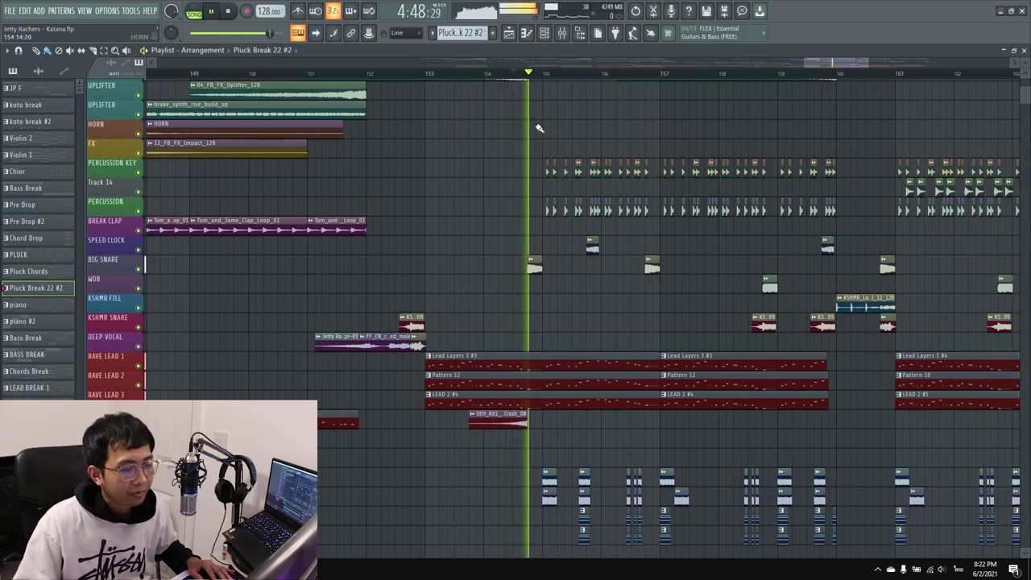
scroll(580, 178, down, 3)
scroll(588, 195, down, 3)
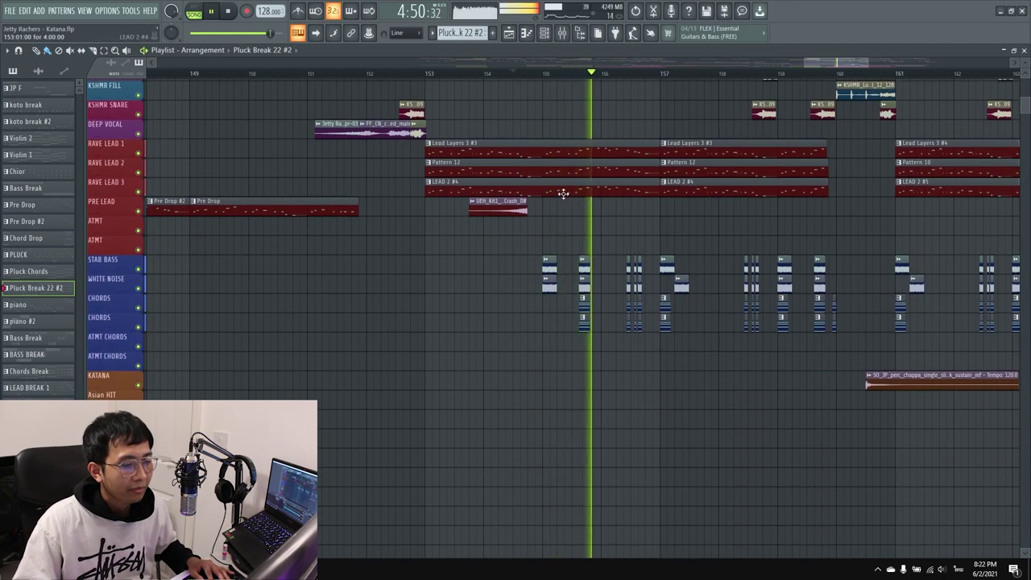
scroll(553, 193, down, 1)
scroll(553, 193, up, 2)
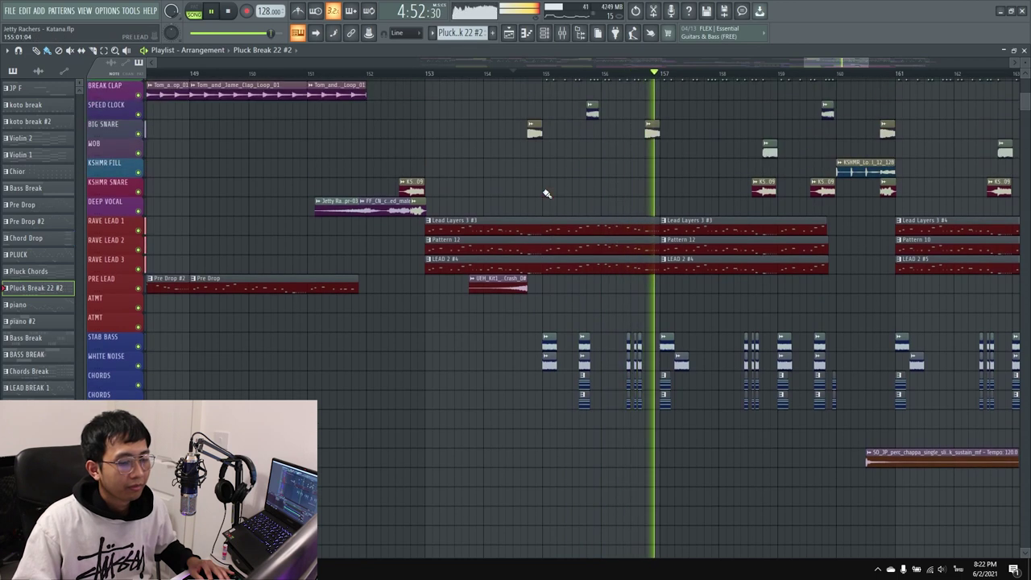
ctrl+scroll(546, 193, down, 1)
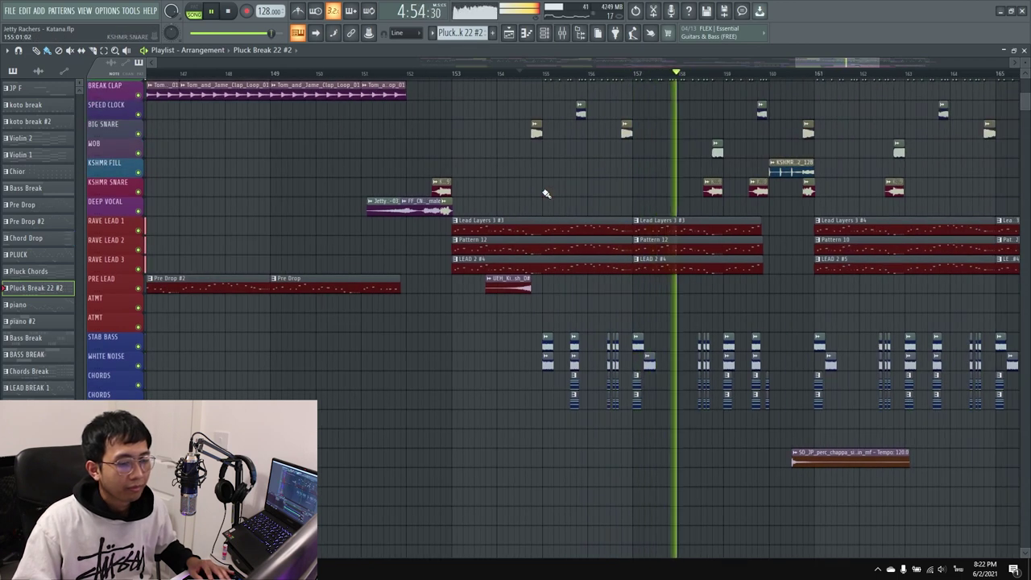